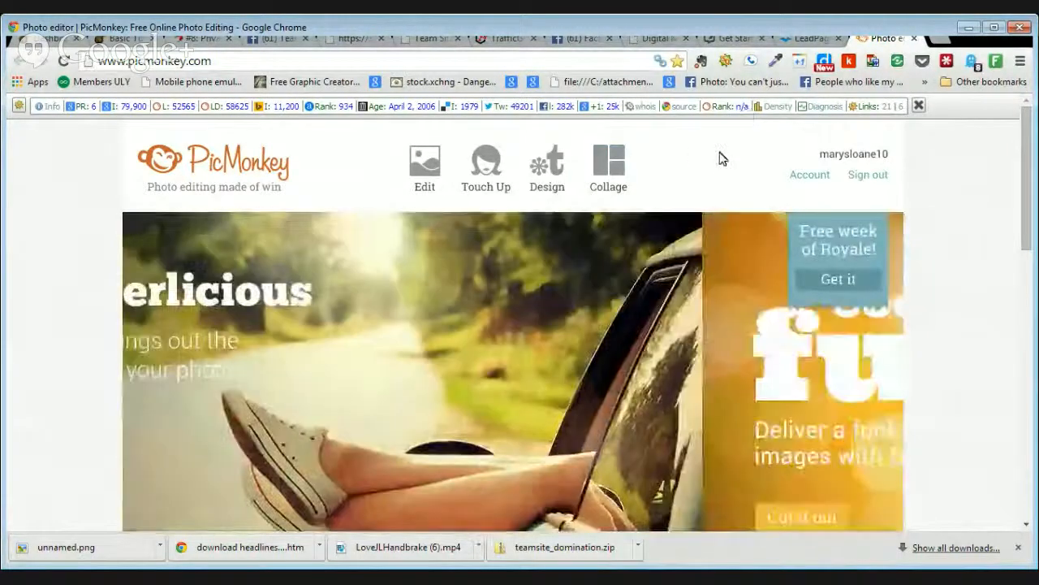
Step: Choose Design on the home page to open the editor on a blank white square canvas
{"action": "mouse_move", "coordinate": [723, 157]}
{"action": "mouse_move", "coordinate": [553, 165]}
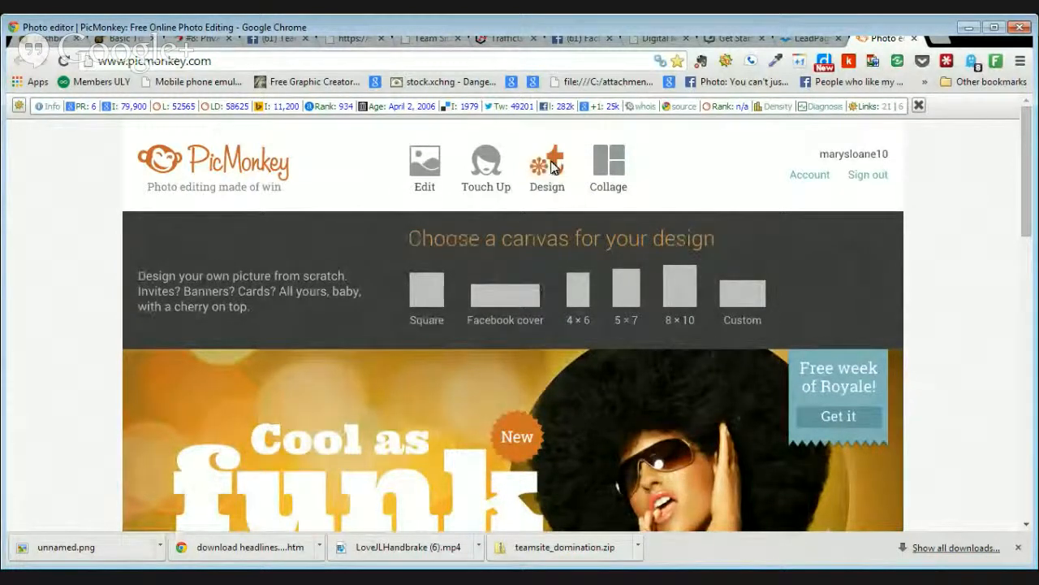
{"action": "left_click", "coordinate": [553, 165]}
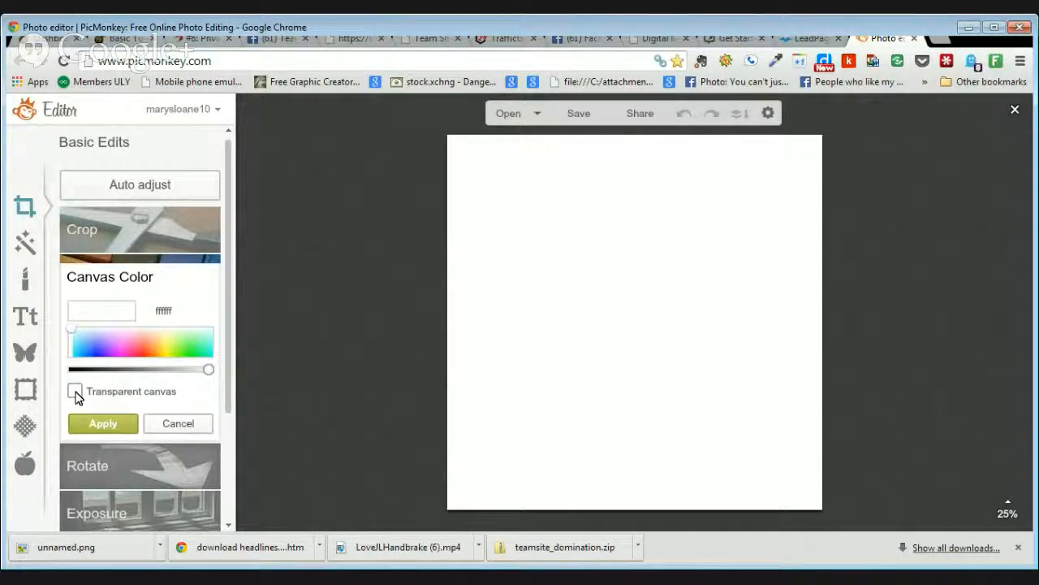
Step: Pick the deep blue 4b42ff in Canvas Color and apply it to the canvas
{"action": "left_click", "coordinate": [98, 340]}
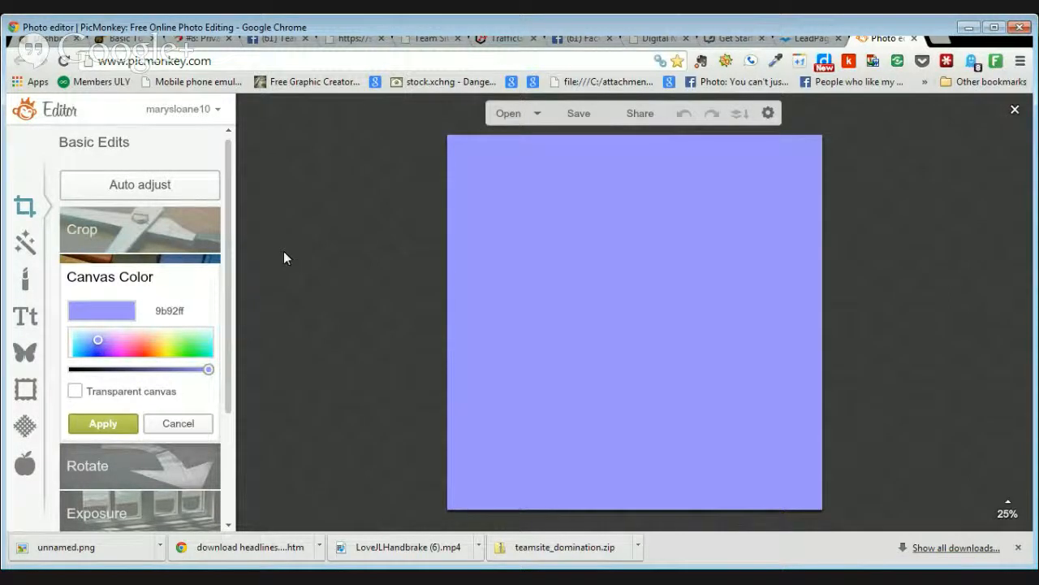
{"action": "left_click", "coordinate": [98, 349]}
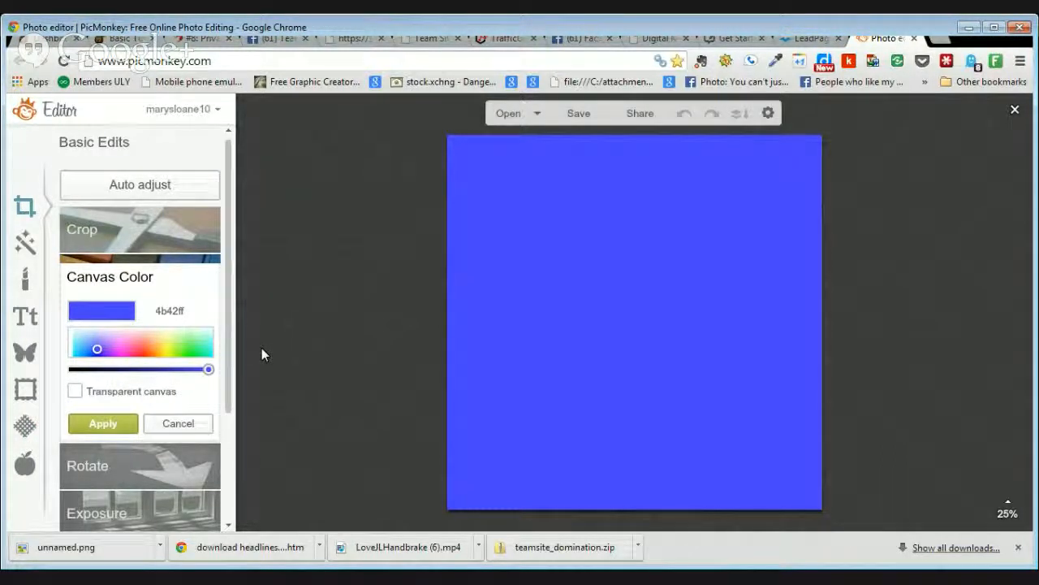
{"action": "left_click", "coordinate": [112, 423]}
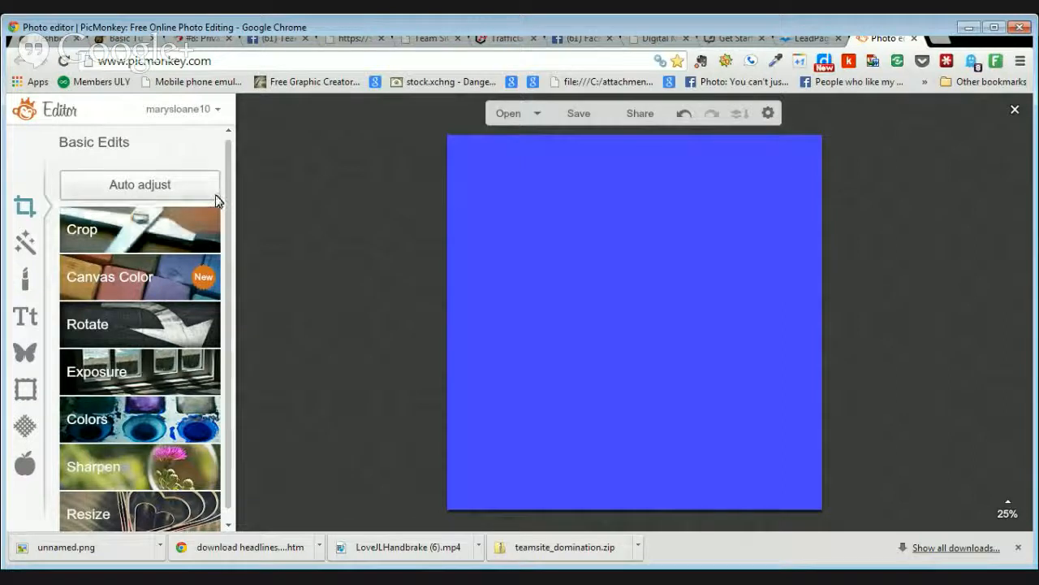
Step: In Resize, change the width to 600 with Keep proportions on, making the canvas 600 × 600
{"action": "scroll", "coordinate": [219, 216], "scroll_direction": "down", "scroll_amount": 1}
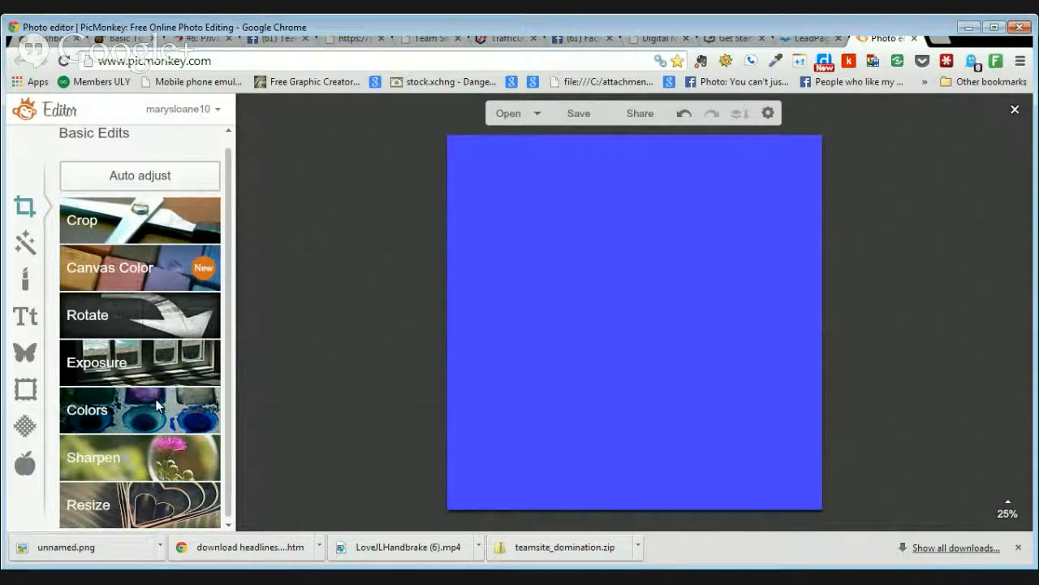
{"action": "left_click", "coordinate": [127, 504]}
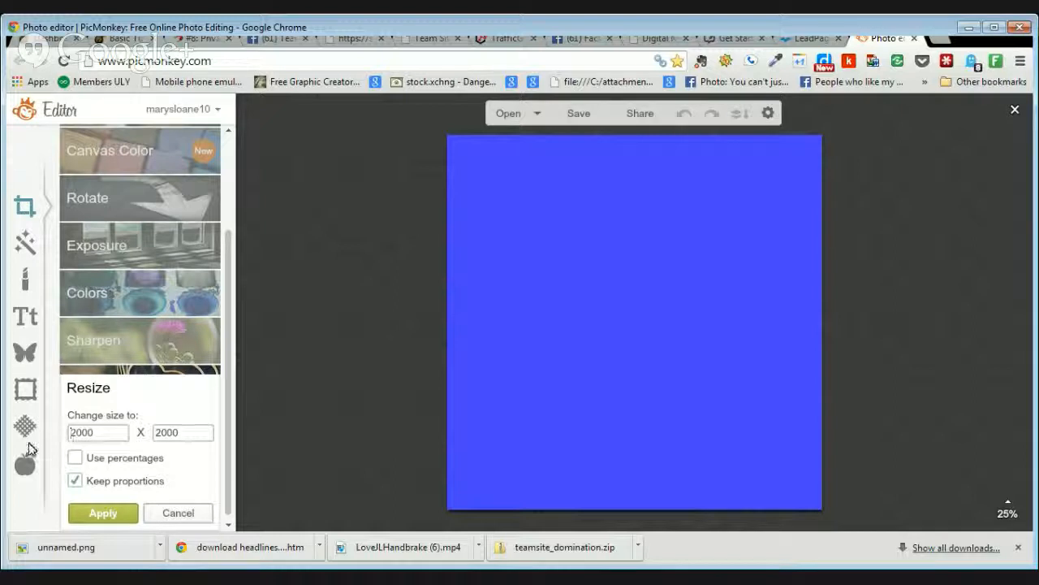
{"action": "left_click", "coordinate": [81, 434]}
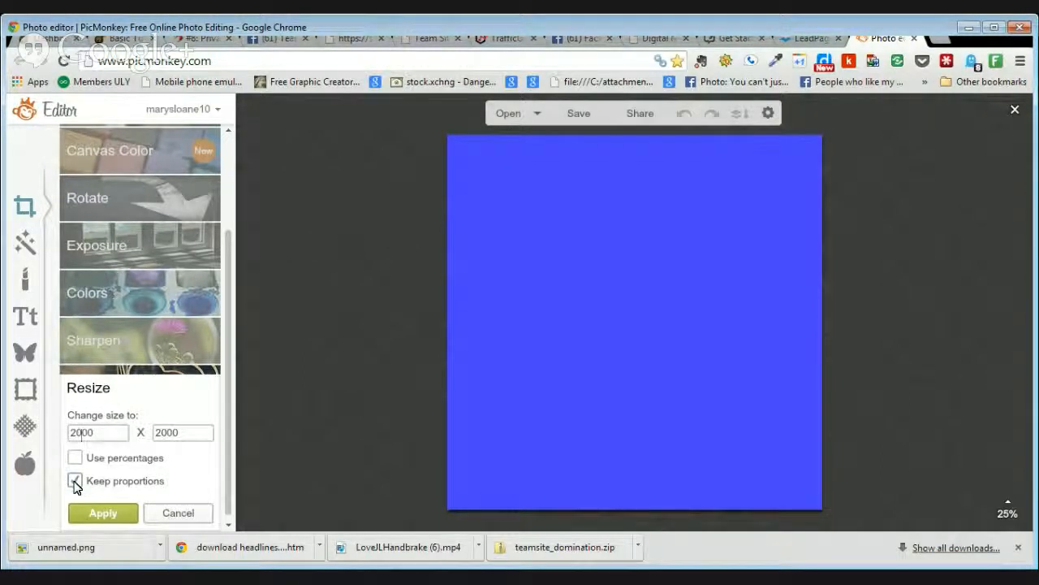
{"action": "key", "text": "BackSpace"}
{"action": "key", "text": "BackSpace"}
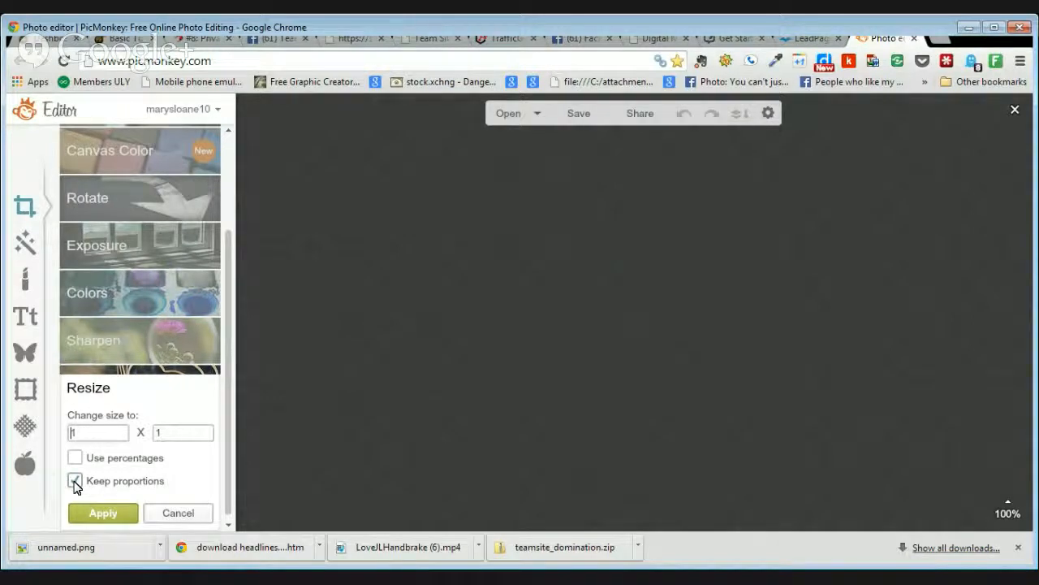
{"action": "type", "text": "6"}
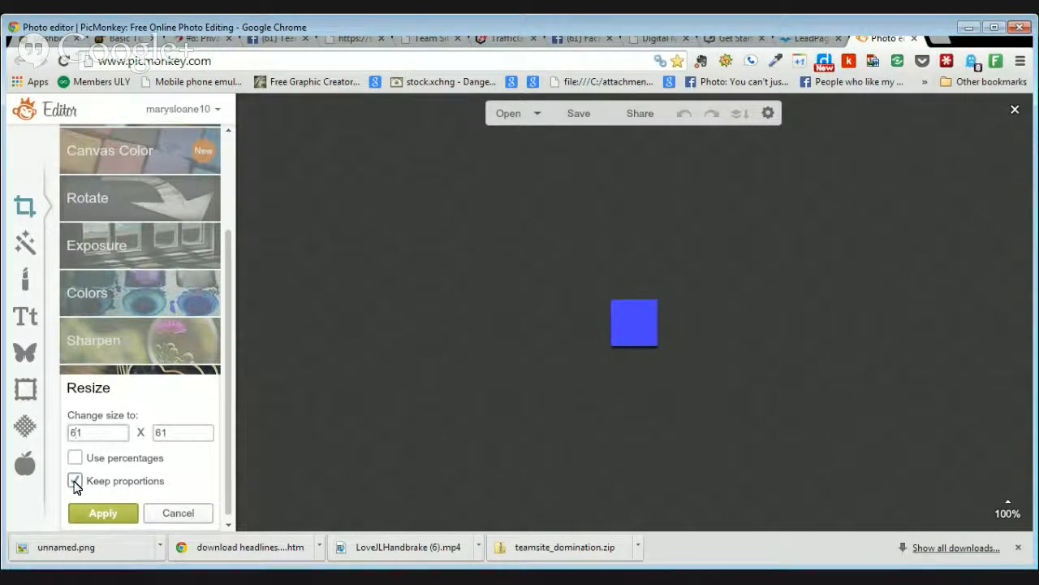
{"action": "type", "text": "0"}
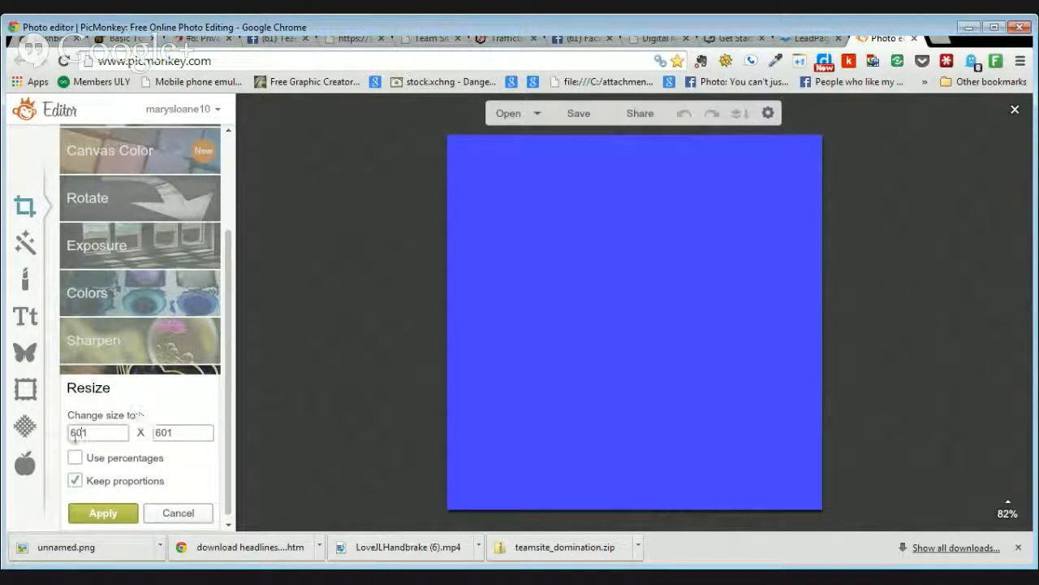
{"action": "key", "text": "Delete"}
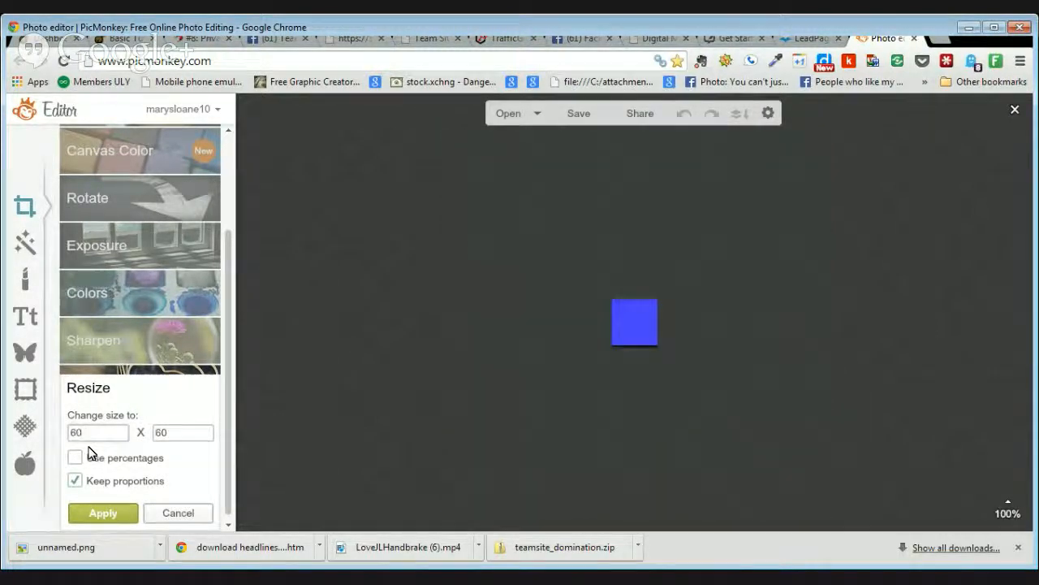
{"action": "type", "text": "0"}
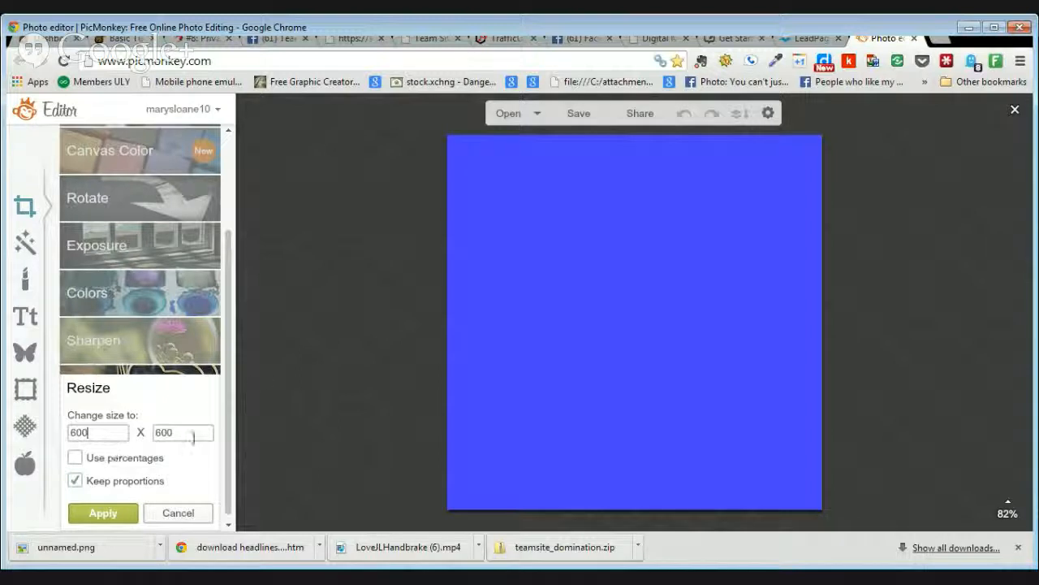
Step: Unlock proportions and try a non-square 600 × 250 canvas size
{"action": "left_click", "coordinate": [75, 480]}
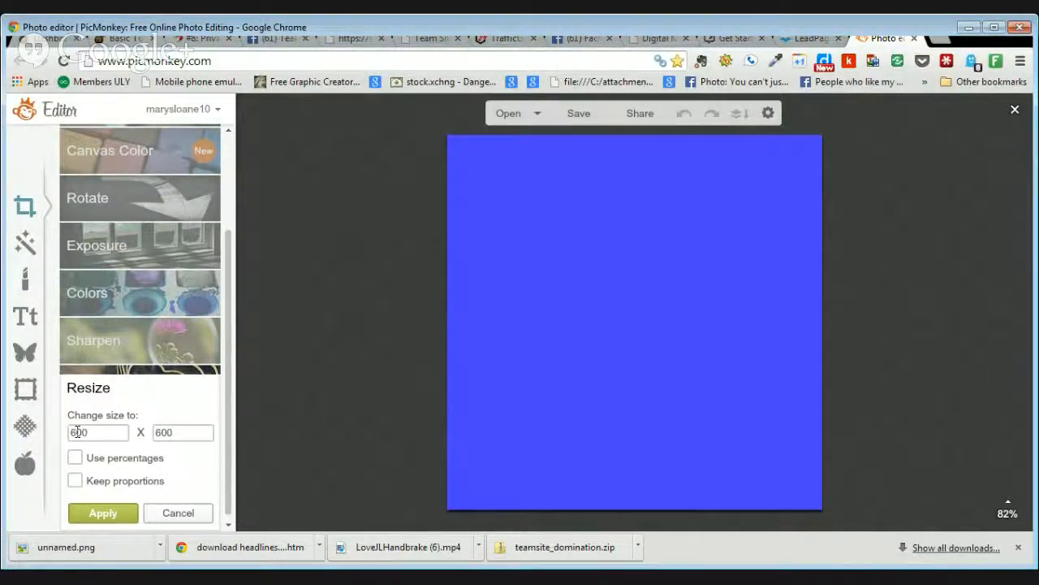
{"action": "double_click", "coordinate": [160, 432]}
{"action": "key", "text": "BackSpace"}
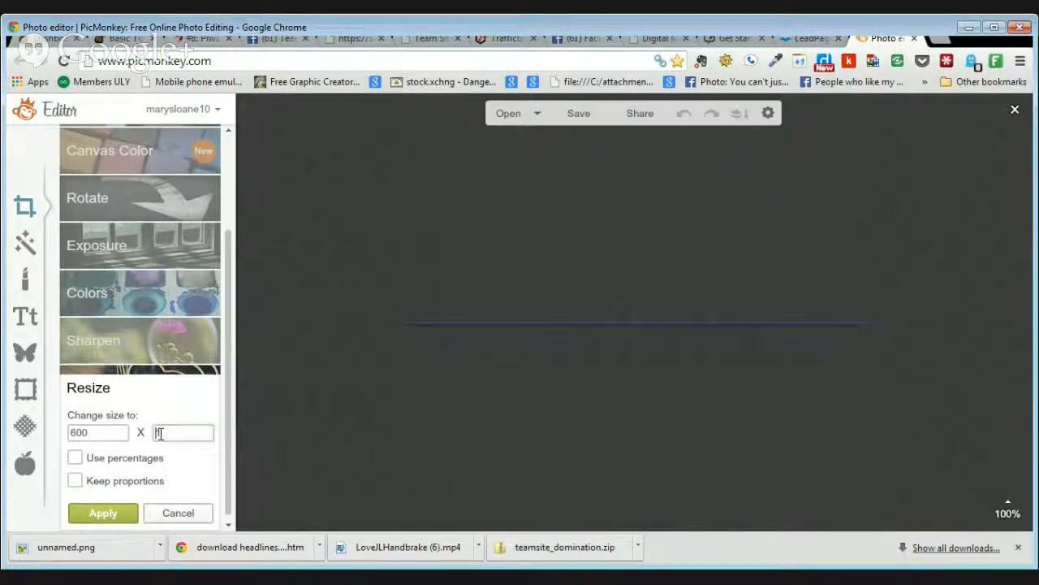
{"action": "type", "text": "2500"}
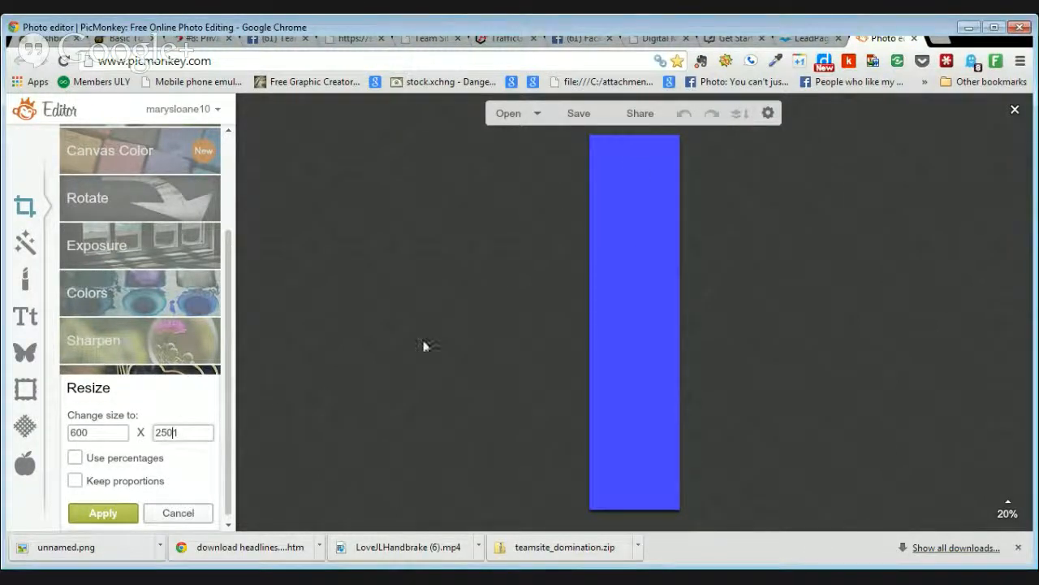
{"action": "key", "text": "Delete"}
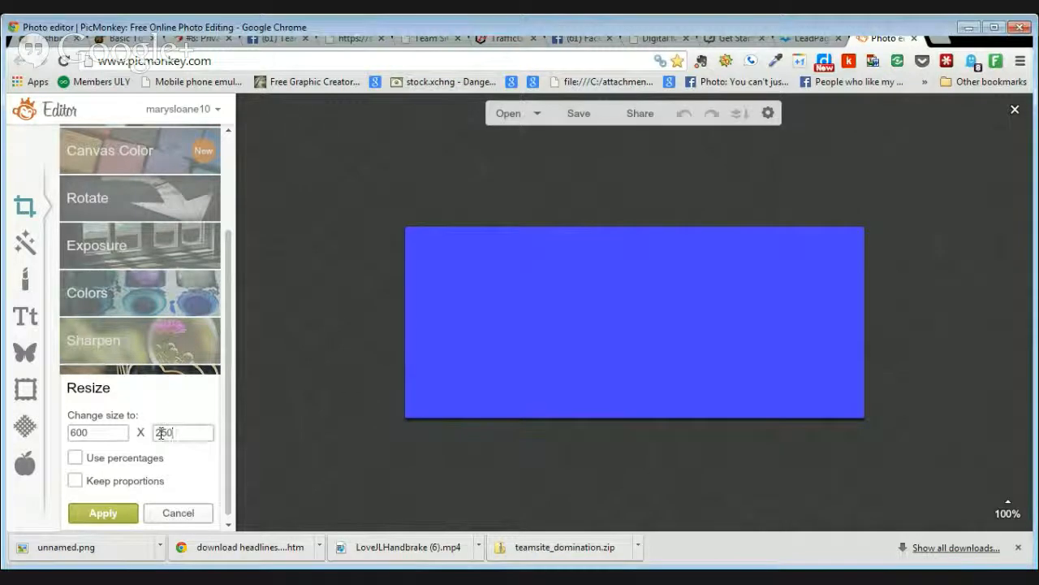
Step: Edit width and height back to 601 and relock proportions for a 601 × 601 square
{"action": "left_click", "coordinate": [76, 433]}
{"action": "key", "text": "BackSpace"}
{"action": "type", "text": "2"}
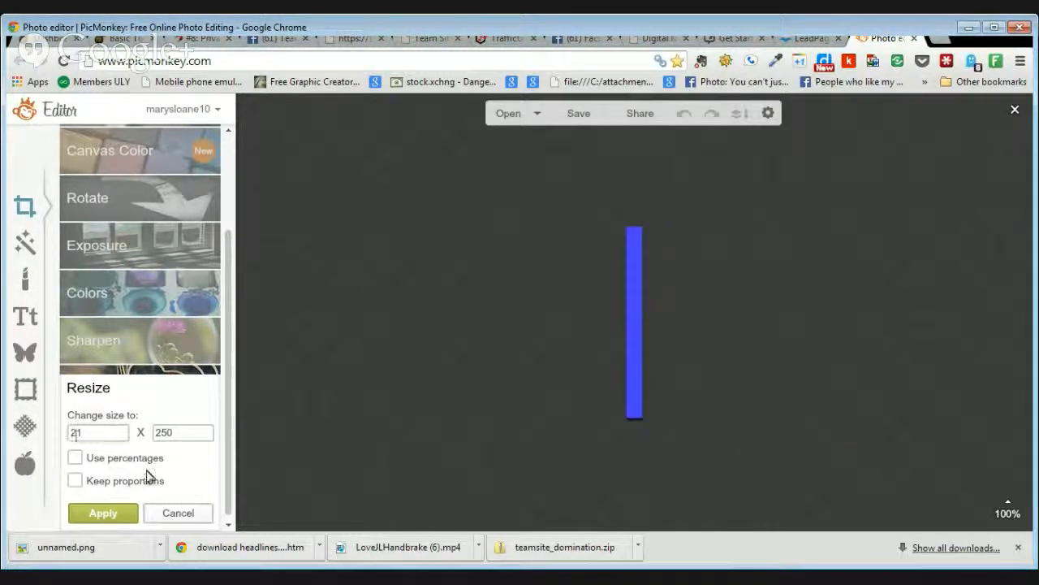
{"action": "type", "text": "0"}
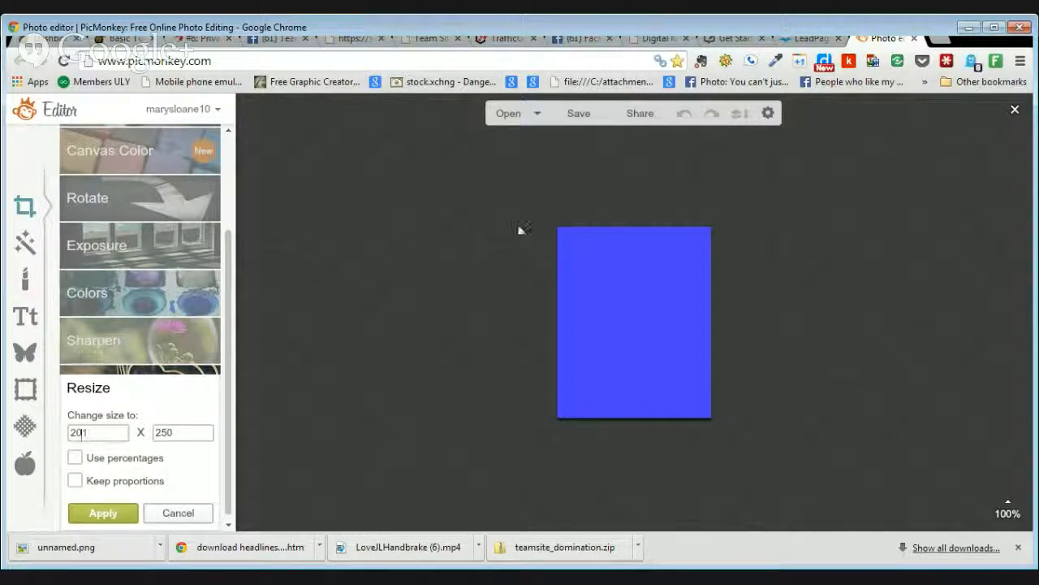
{"action": "left_click", "coordinate": [173, 433]}
{"action": "key", "text": "BackSpace"}
{"action": "key", "text": "BackSpace"}
{"action": "key", "text": "BackSpace"}
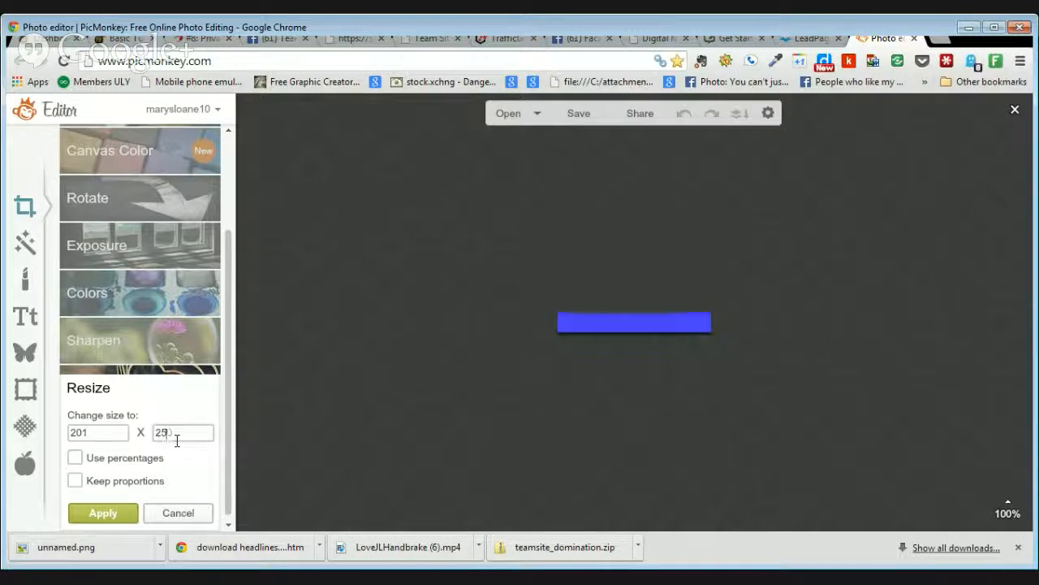
{"action": "type", "text": "1"}
{"action": "left_click", "coordinate": [73, 483]}
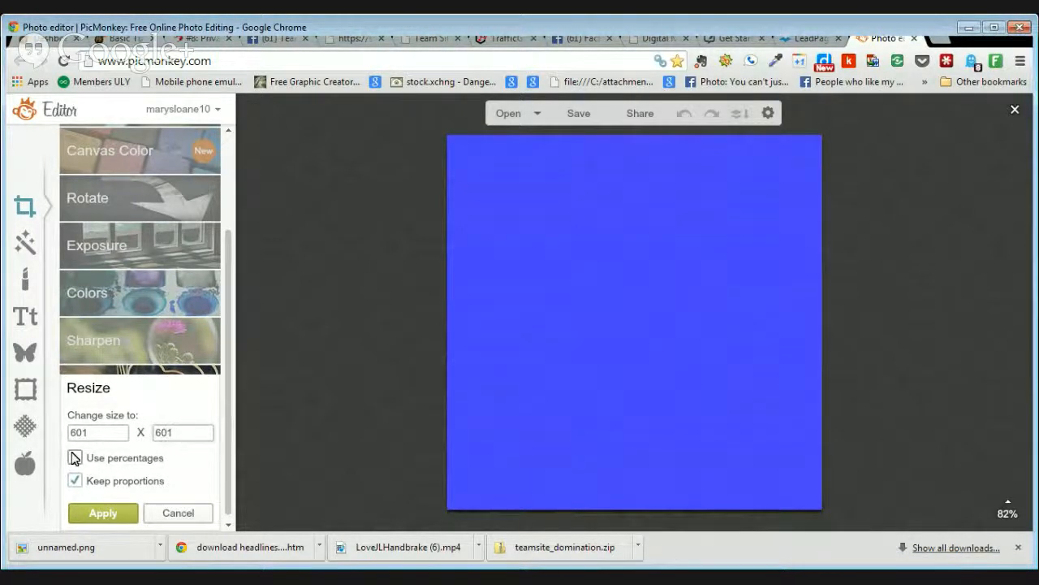
Step: Correct the width to 600, apply the 600 × 600 resize, and bring up the Effects list
{"action": "left_click", "coordinate": [88, 433]}
{"action": "key", "text": "BackSpace"}
{"action": "type", "text": "0"}
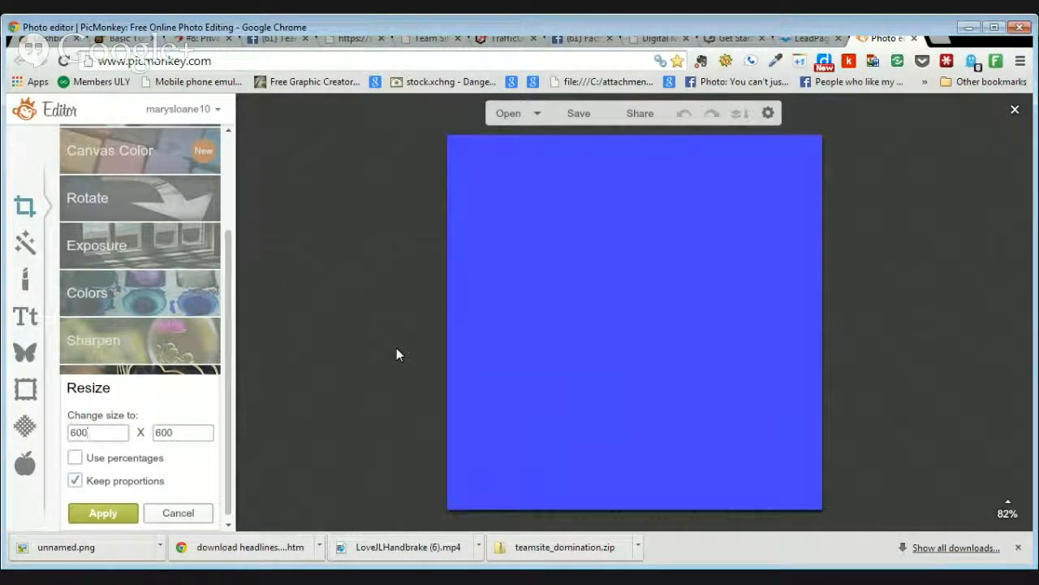
{"action": "left_click", "coordinate": [115, 518]}
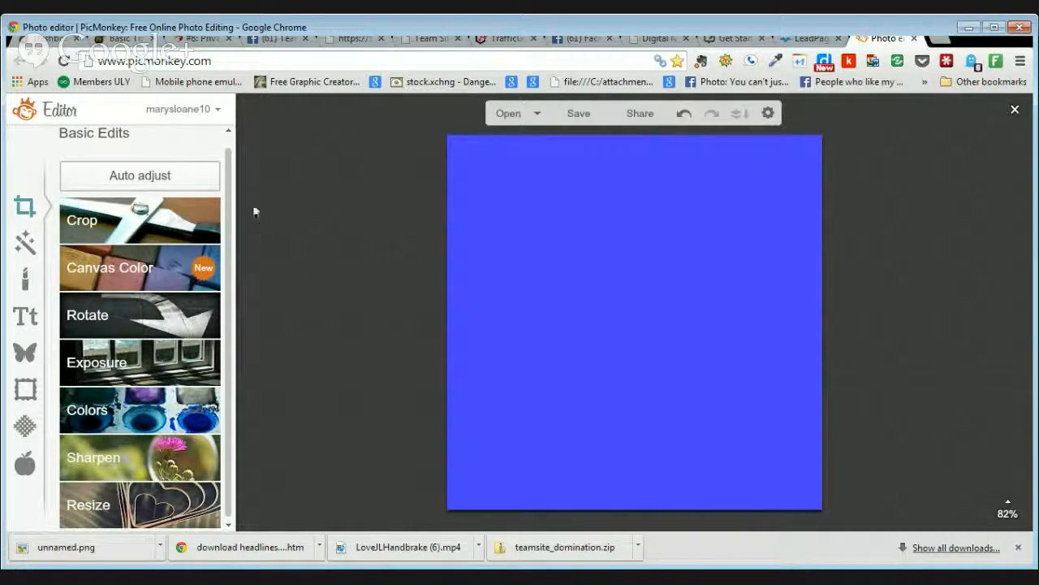
{"action": "left_click", "coordinate": [26, 243]}
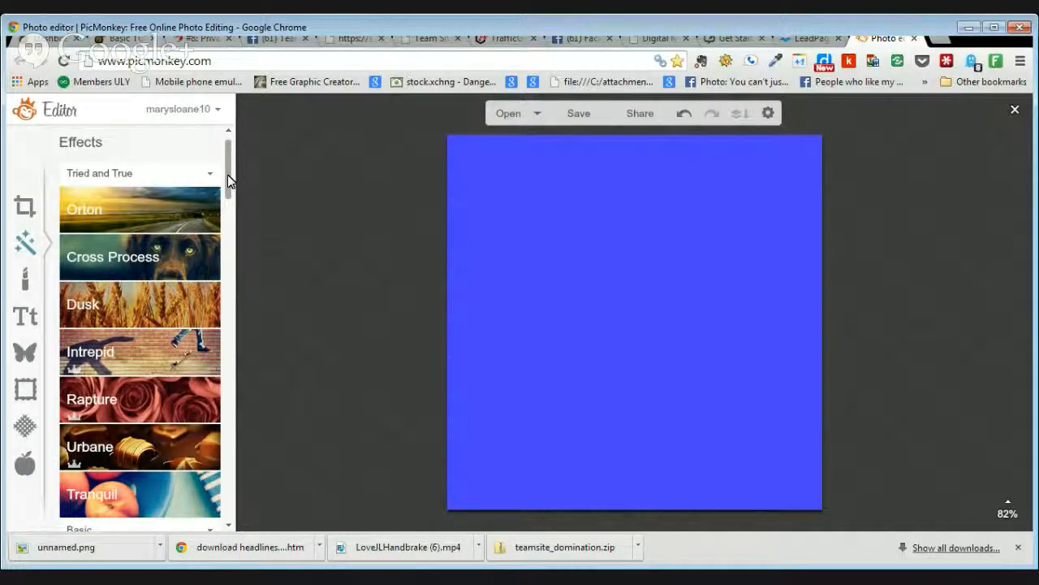
Step: Preview and discard Orton, then preview Dark Edges at Size 70 and Intensity 40%
{"action": "scroll", "coordinate": [228, 172], "scroll_direction": "down", "scroll_amount": 1}
{"action": "scroll", "coordinate": [228, 172], "scroll_direction": "up", "scroll_amount": 1}
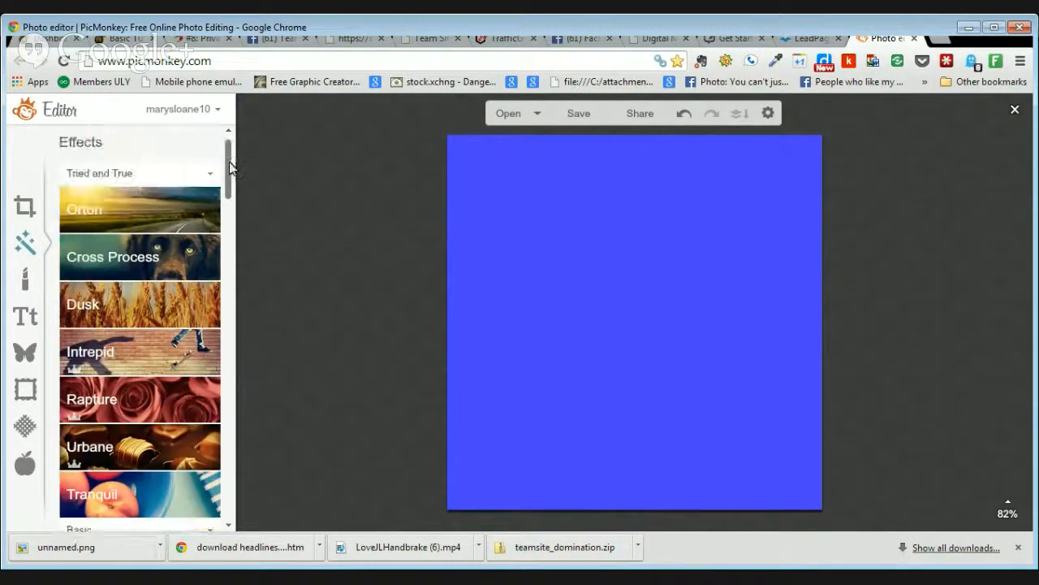
{"action": "left_click", "coordinate": [136, 199]}
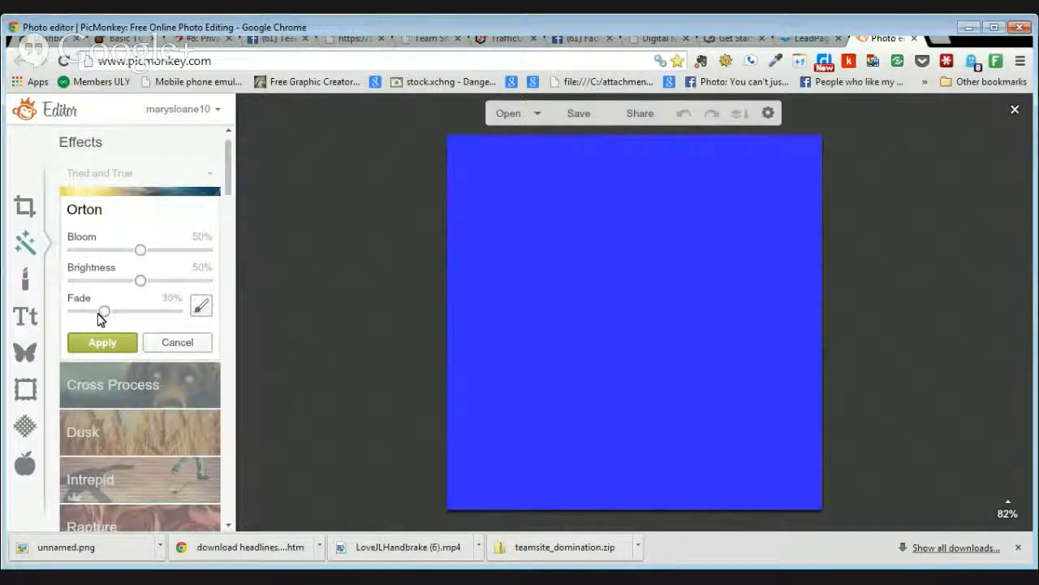
{"action": "left_click_drag", "start_coordinate": [141, 251], "coordinate": [106, 251]}
{"action": "left_click", "coordinate": [186, 343]}
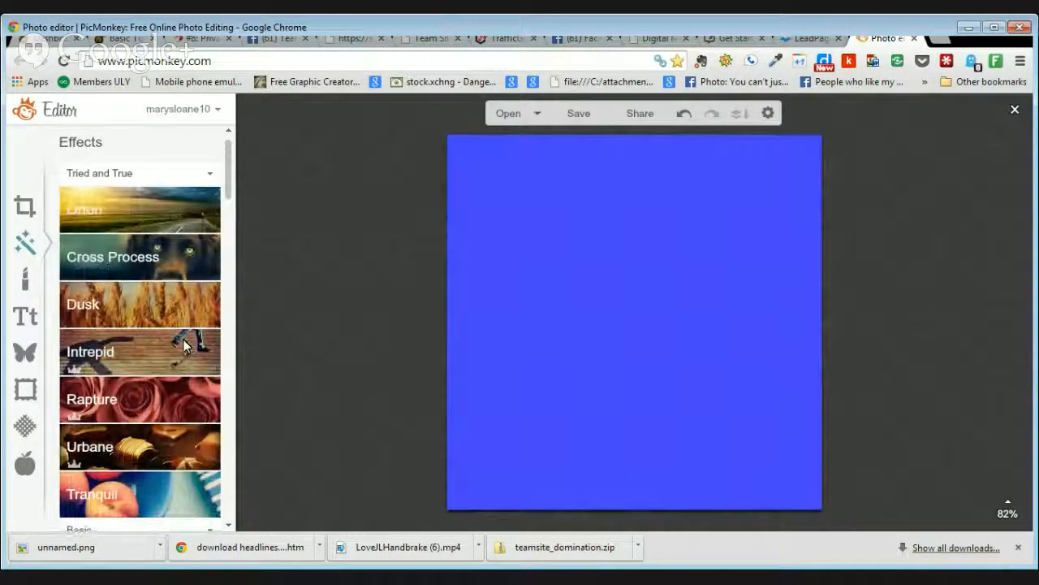
{"action": "left_click_drag", "start_coordinate": [229, 174], "coordinate": [229, 223]}
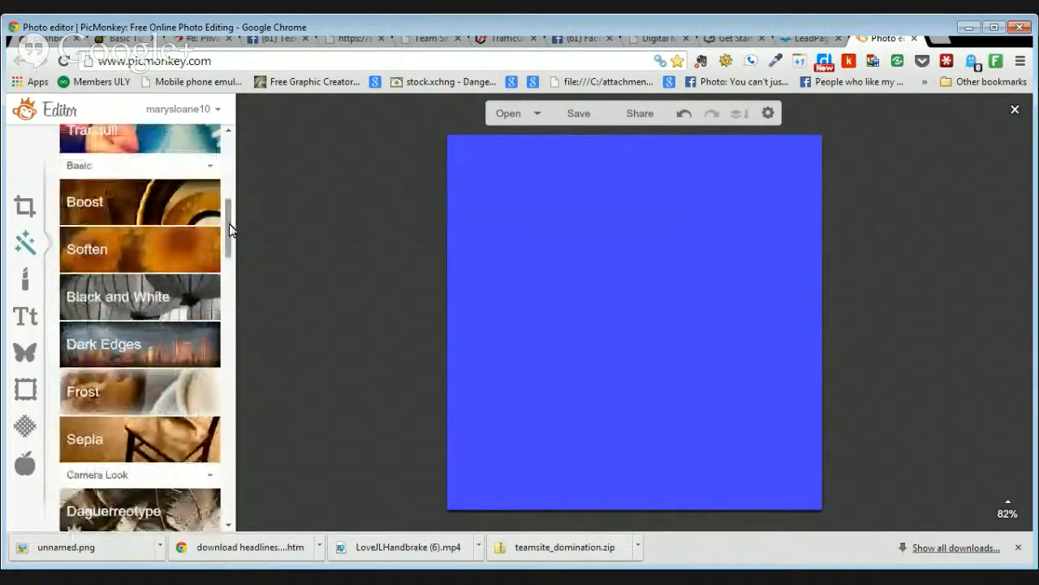
{"action": "left_click", "coordinate": [150, 349]}
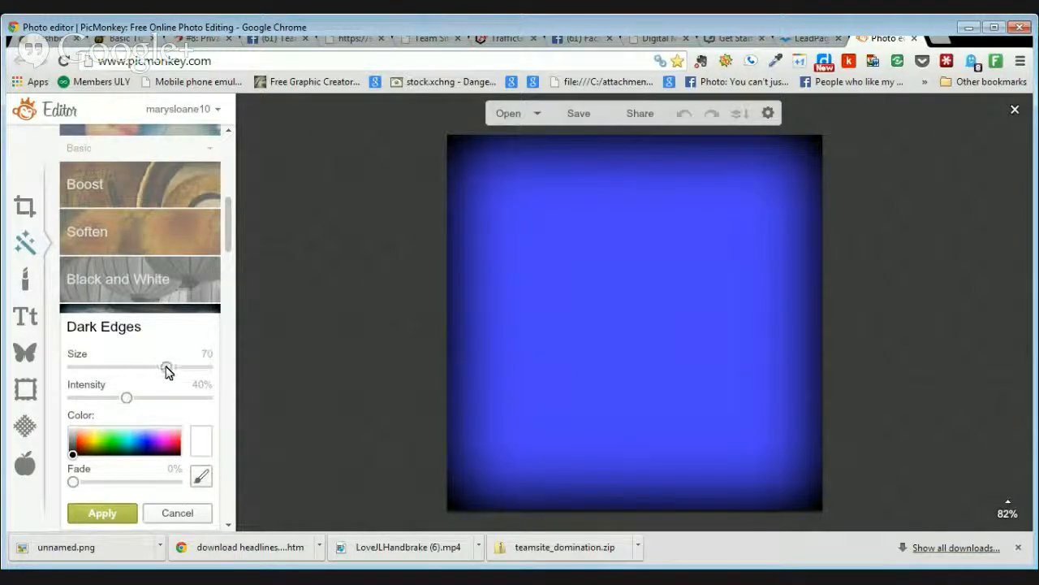
Step: Make the Dark Edges vignette cyan with Size 72, Intensity 35% and Fade 15%
{"action": "left_click_drag", "start_coordinate": [166, 367], "coordinate": [139, 368]}
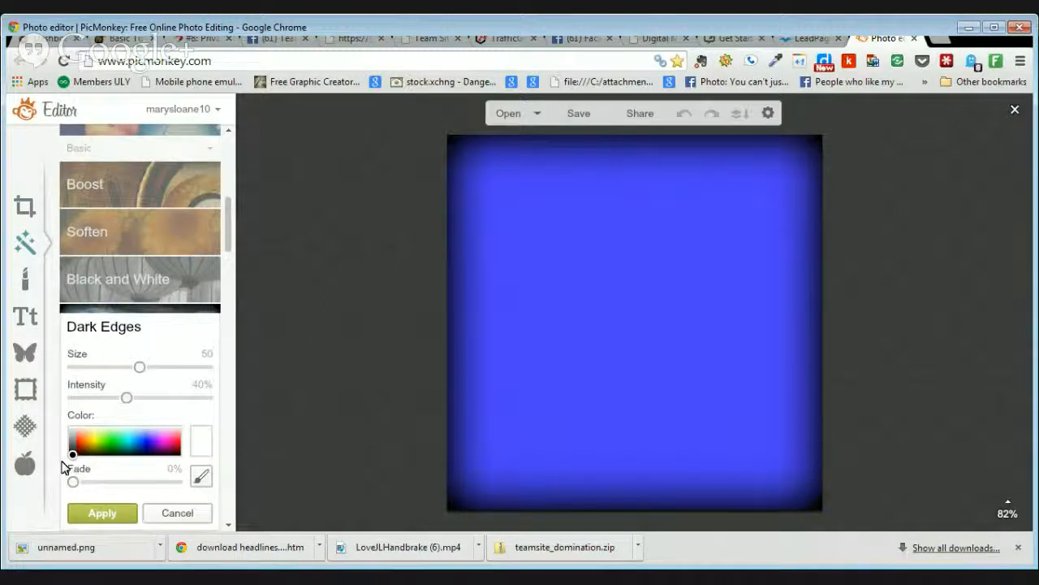
{"action": "left_click", "coordinate": [93, 439]}
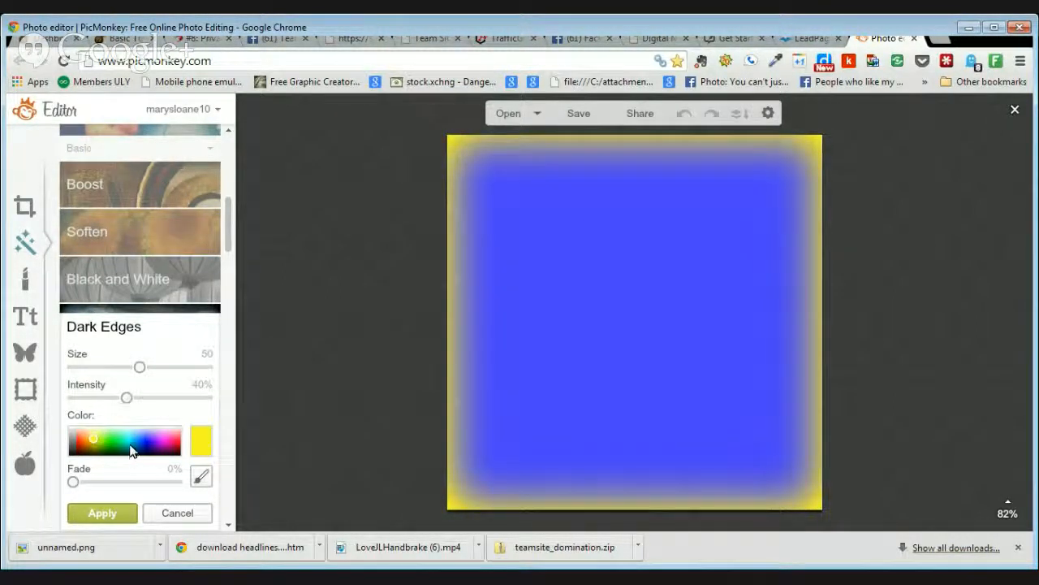
{"action": "left_click", "coordinate": [130, 444]}
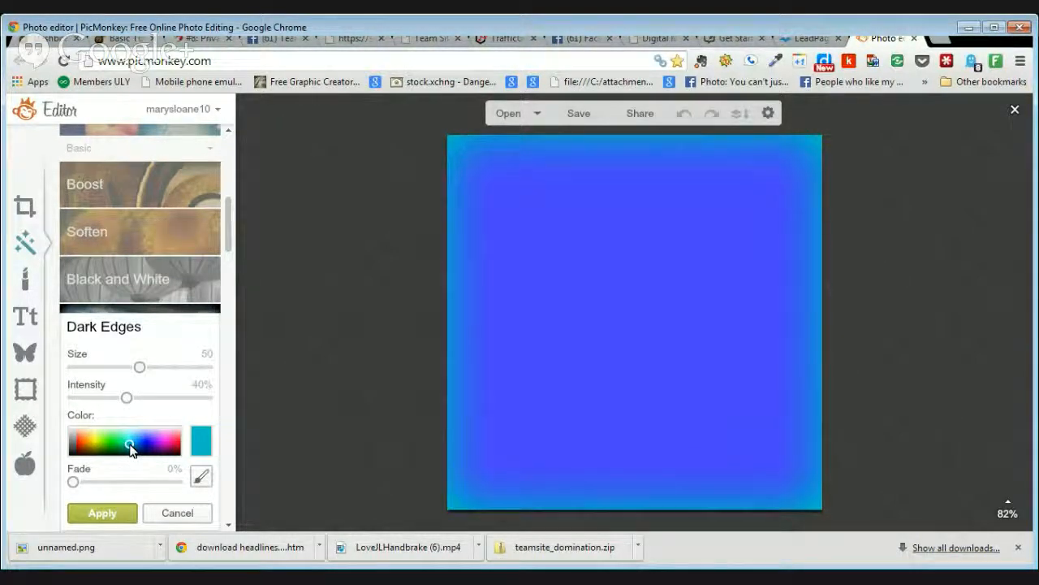
{"action": "mouse_move", "coordinate": [73, 482]}
{"action": "left_mouse_down"}
{"action": "mouse_move", "coordinate": [130, 485]}
{"action": "mouse_move", "coordinate": [89, 490]}
{"action": "left_mouse_up"}
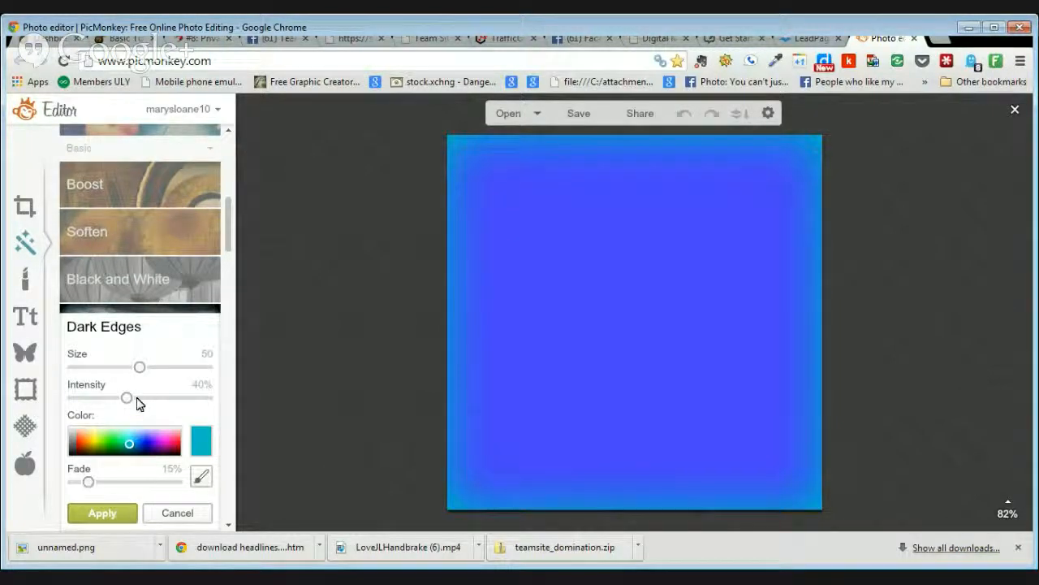
{"action": "left_click_drag", "start_coordinate": [135, 368], "coordinate": [122, 370]}
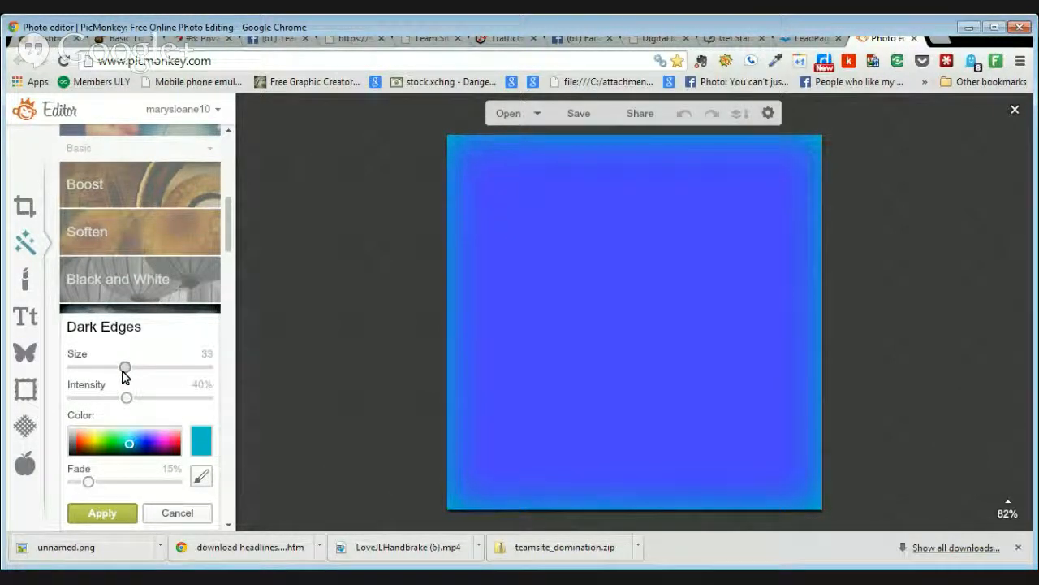
{"action": "left_click_drag", "start_coordinate": [123, 372], "coordinate": [167, 375]}
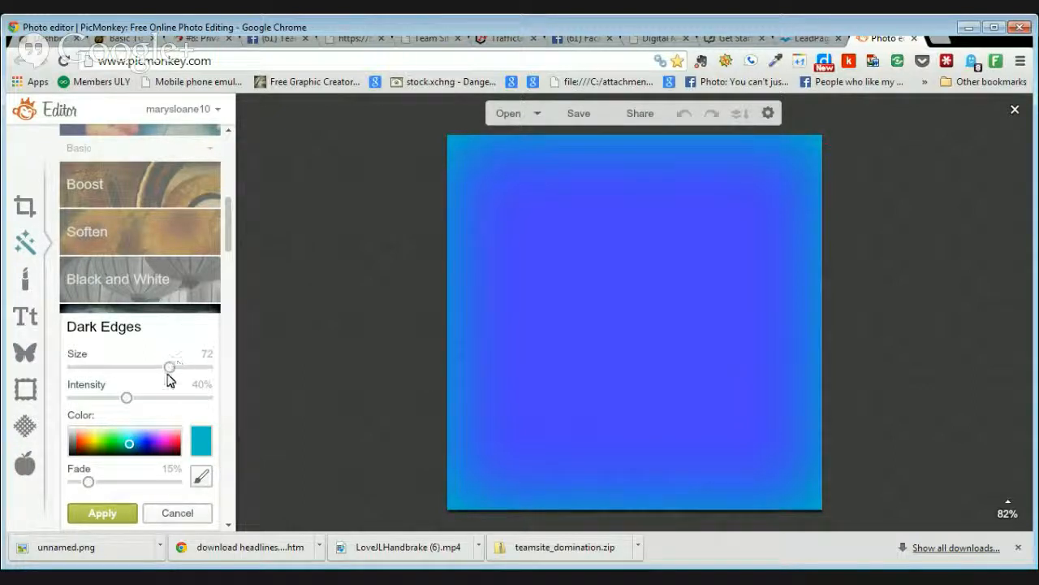
{"action": "left_click_drag", "start_coordinate": [127, 401], "coordinate": [101, 401]}
{"action": "left_click_drag", "start_coordinate": [101, 399], "coordinate": [120, 398]}
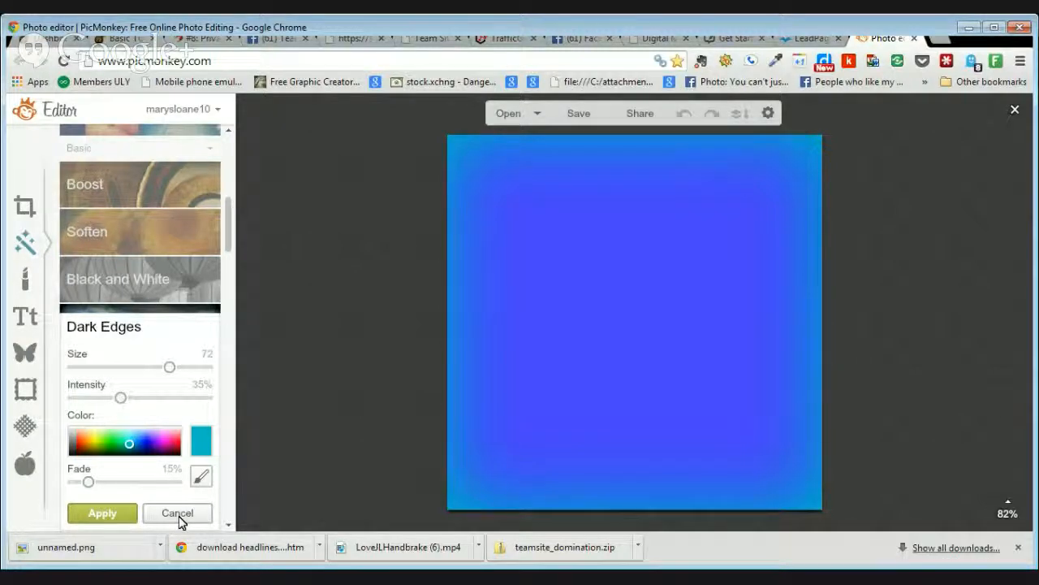
Step: Apply the cyan vignette, then apply a Daguerreotype Plumbe tint at 60% fade
{"action": "left_click", "coordinate": [102, 514]}
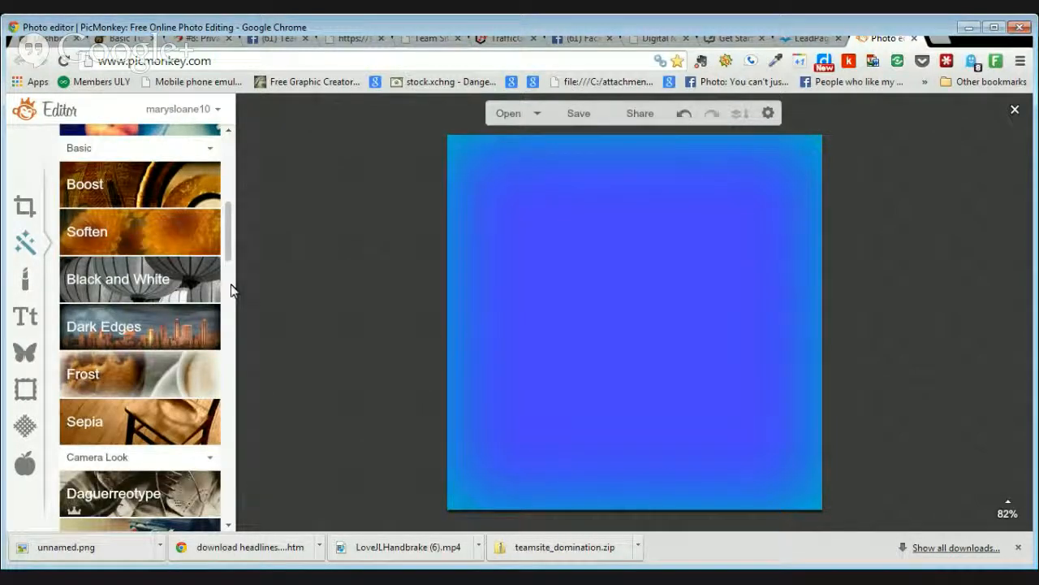
{"action": "left_click_drag", "start_coordinate": [229, 238], "coordinate": [231, 270]}
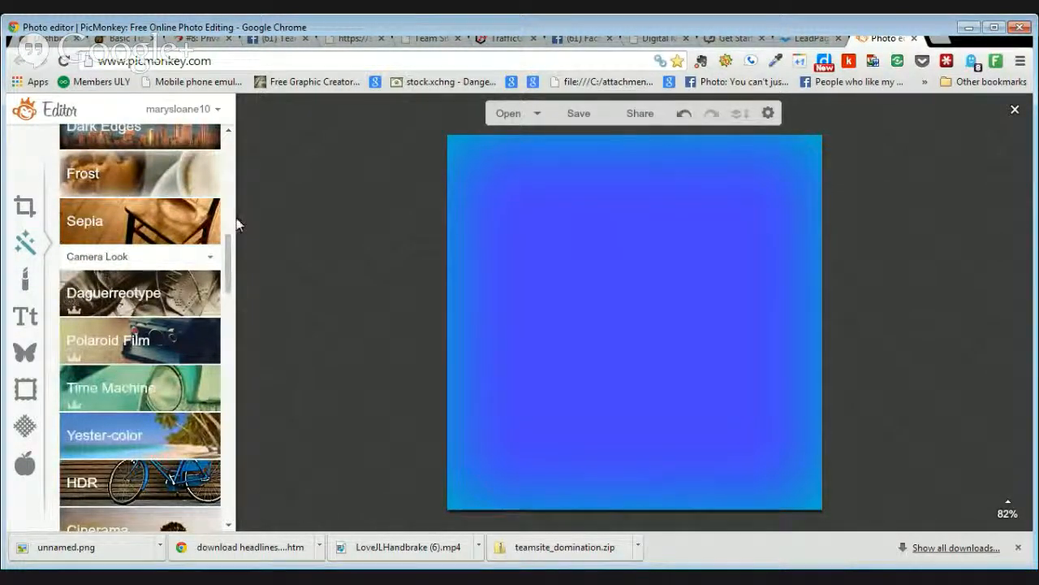
{"action": "left_click", "coordinate": [142, 294]}
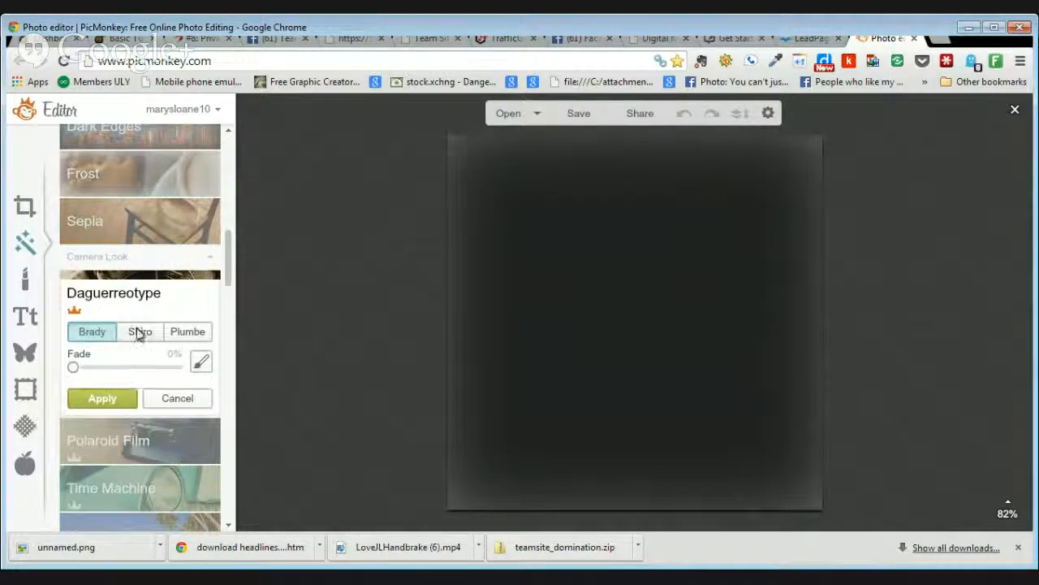
{"action": "left_click_drag", "start_coordinate": [81, 372], "coordinate": [104, 376]}
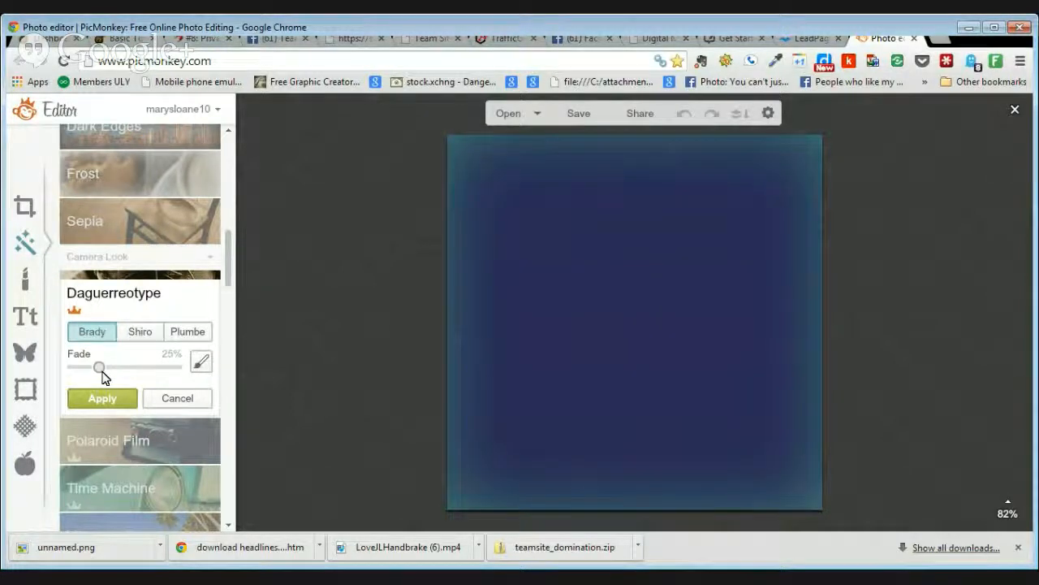
{"action": "left_click", "coordinate": [138, 334]}
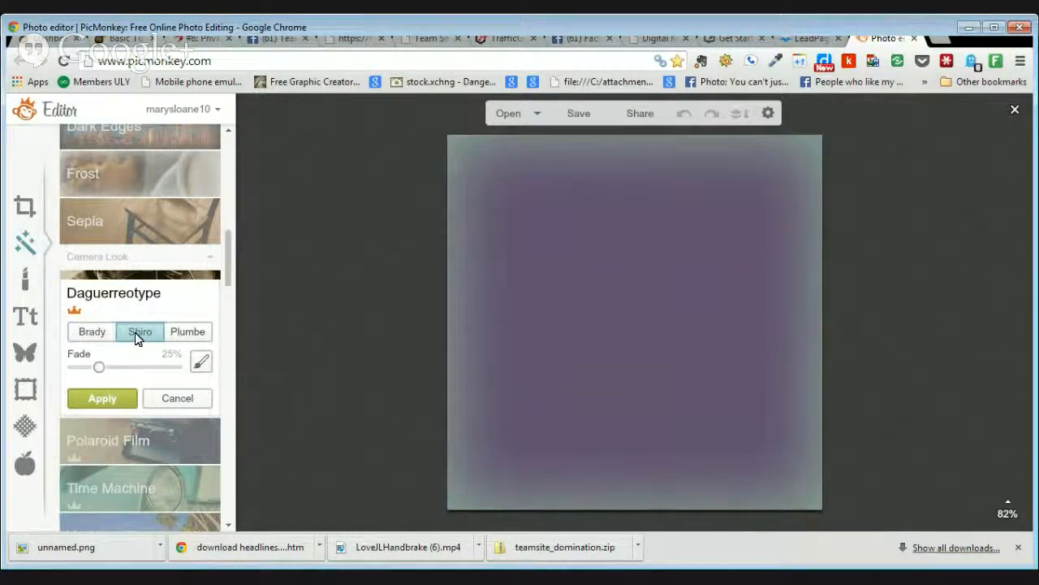
{"action": "left_click", "coordinate": [189, 333]}
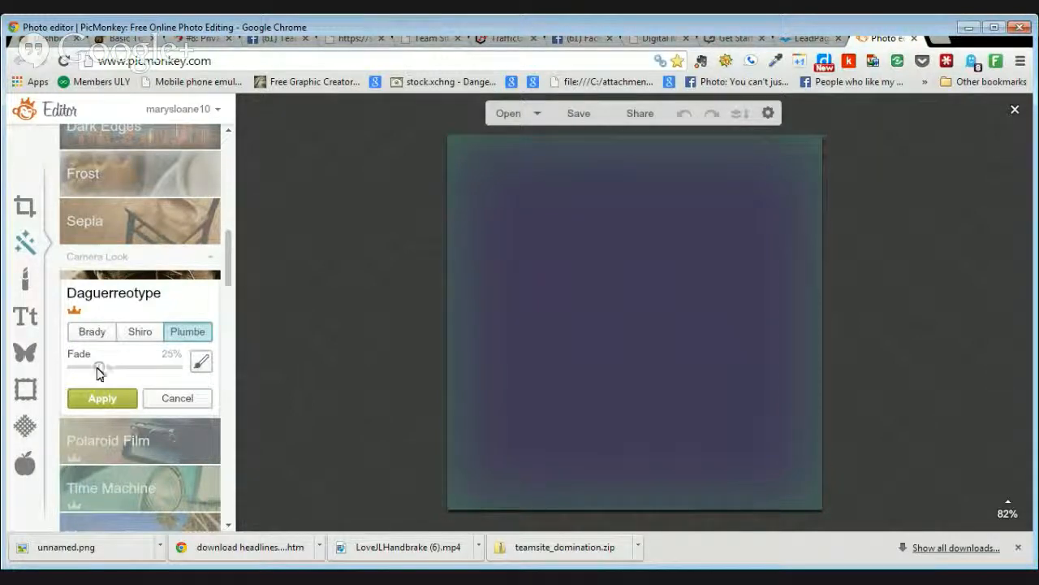
{"action": "left_click_drag", "start_coordinate": [99, 366], "coordinate": [136, 370]}
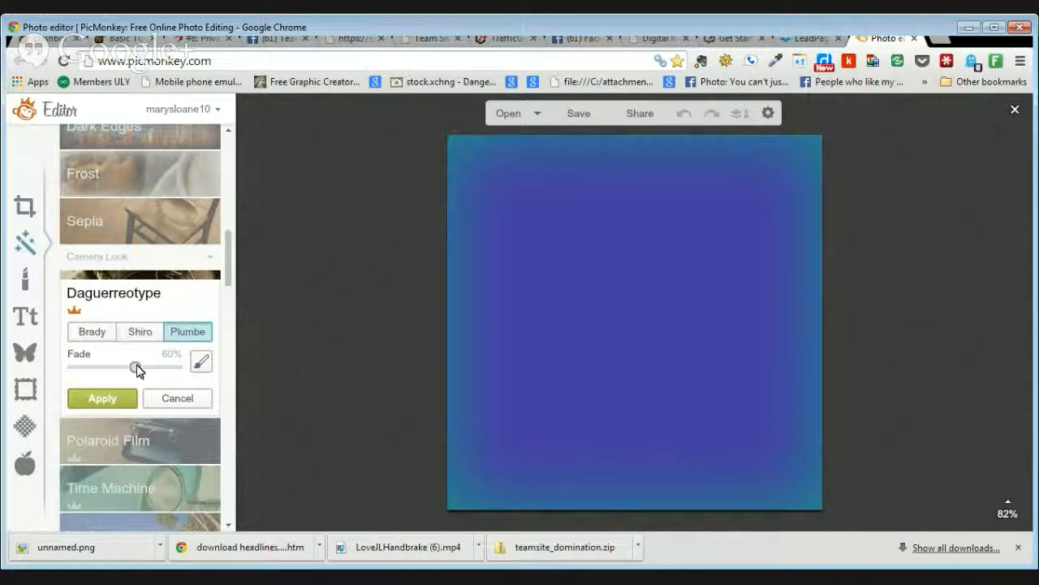
{"action": "left_click", "coordinate": [108, 397]}
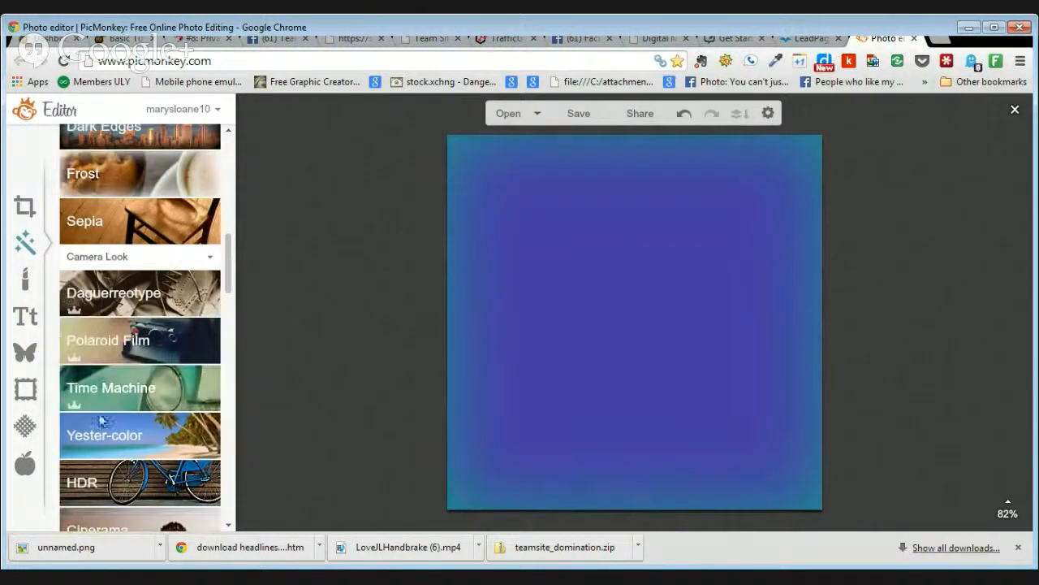
Step: Undo the Daguerreotype tint and preview the Ombre gradient effect
{"action": "scroll", "coordinate": [231, 280], "scroll_direction": "down", "scroll_amount": 3}
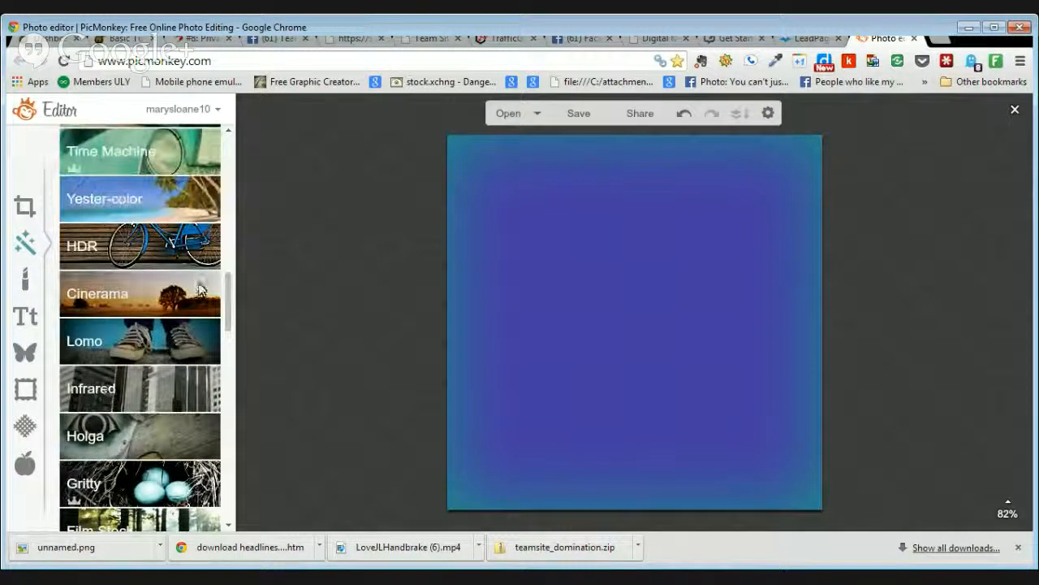
{"action": "left_click", "coordinate": [683, 116]}
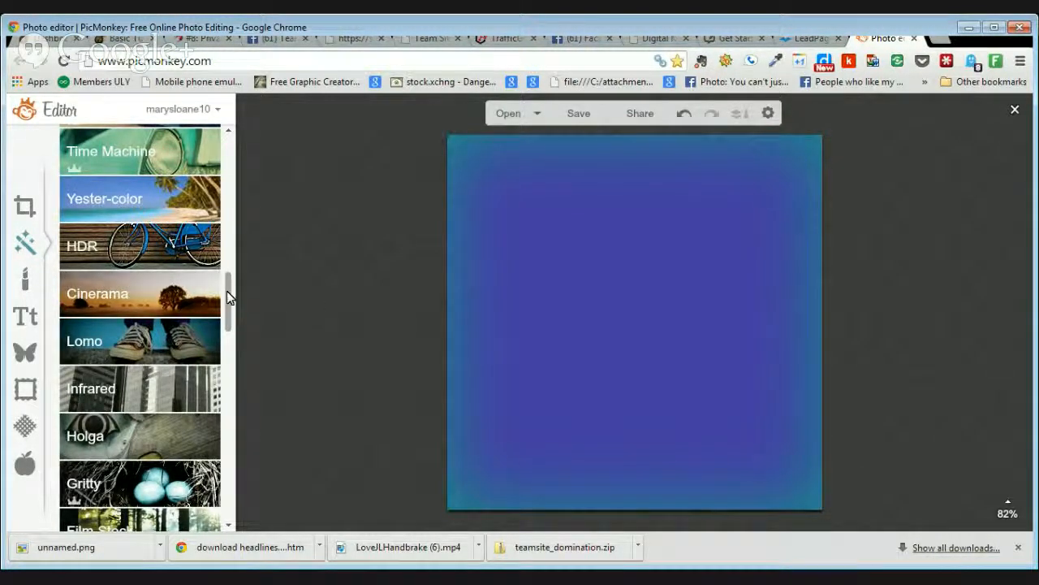
{"action": "left_click_drag", "start_coordinate": [226, 290], "coordinate": [230, 349]}
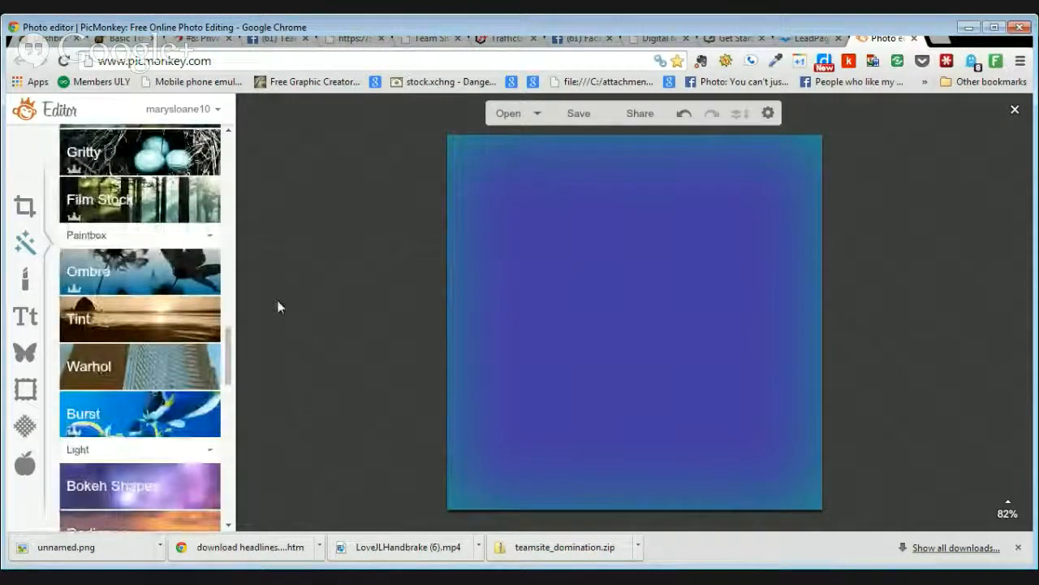
{"action": "left_click", "coordinate": [159, 276]}
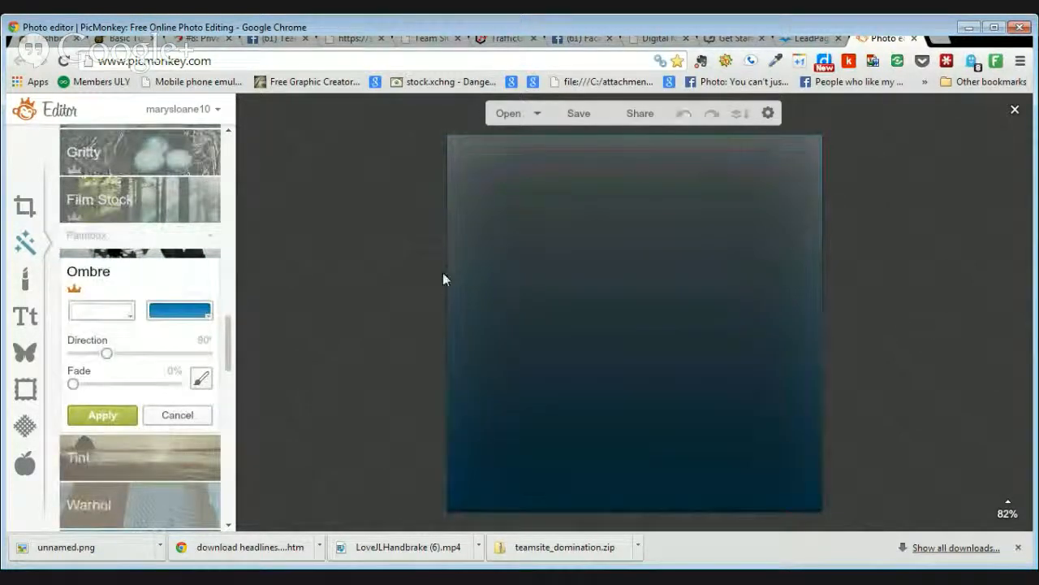
{"action": "left_click", "coordinate": [180, 312]}
{"action": "left_click", "coordinate": [185, 413]}
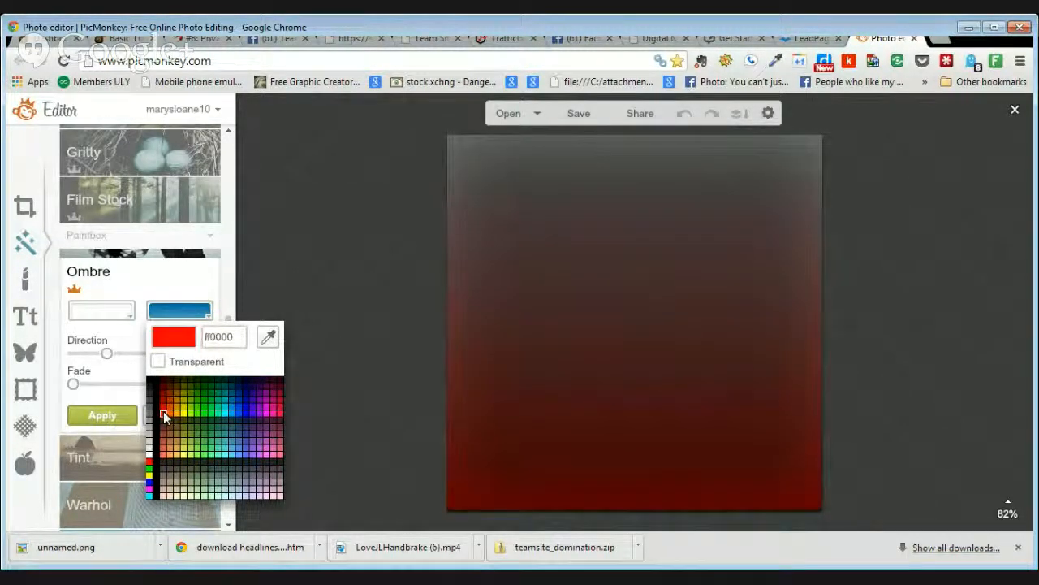
{"action": "left_click", "coordinate": [165, 416]}
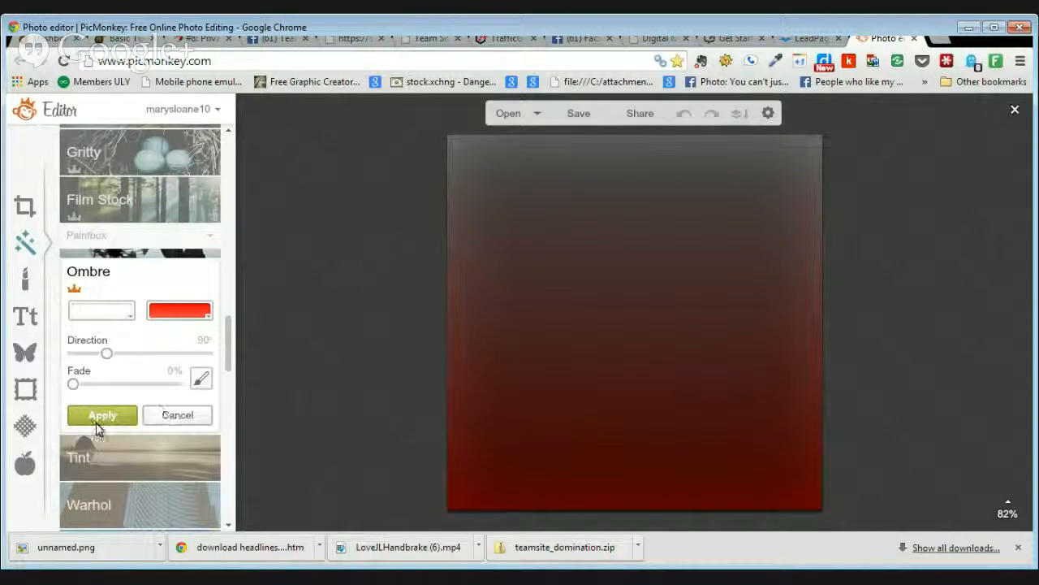
{"action": "left_click_drag", "start_coordinate": [106, 355], "coordinate": [123, 356]}
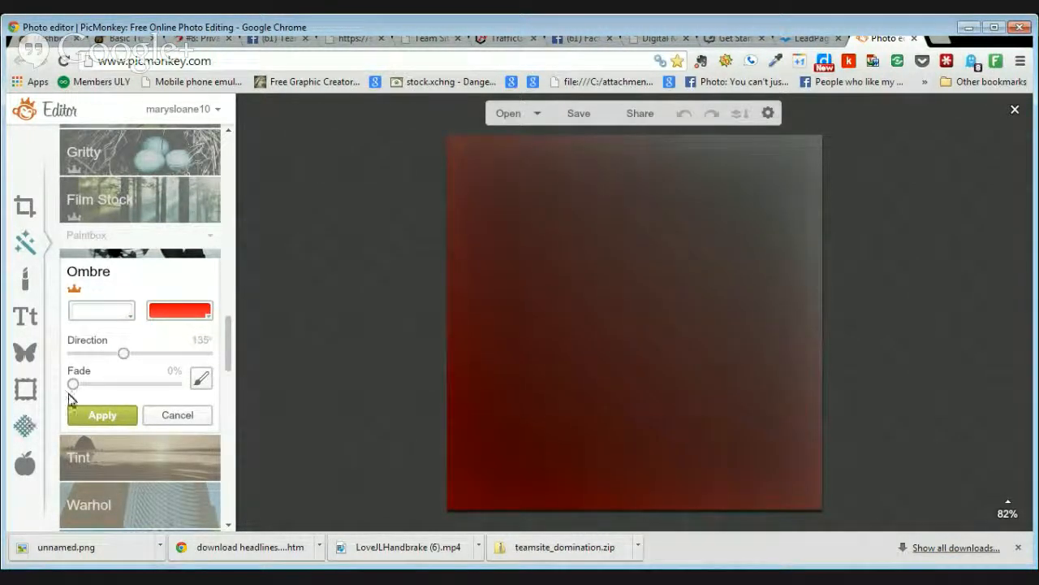
{"action": "mouse_move", "coordinate": [73, 384]}
{"action": "left_mouse_down"}
{"action": "mouse_move", "coordinate": [116, 383]}
{"action": "mouse_move", "coordinate": [134, 354]}
{"action": "mouse_move", "coordinate": [148, 371]}
{"action": "mouse_move", "coordinate": [193, 383]}
{"action": "mouse_move", "coordinate": [209, 364]}
{"action": "mouse_move", "coordinate": [72, 364]}
{"action": "mouse_move", "coordinate": [142, 355]}
{"action": "mouse_move", "coordinate": [138, 343]}
{"action": "mouse_move", "coordinate": [139, 352]}
{"action": "left_mouse_up"}
{"action": "left_click_drag", "start_coordinate": [116, 387], "coordinate": [89, 394]}
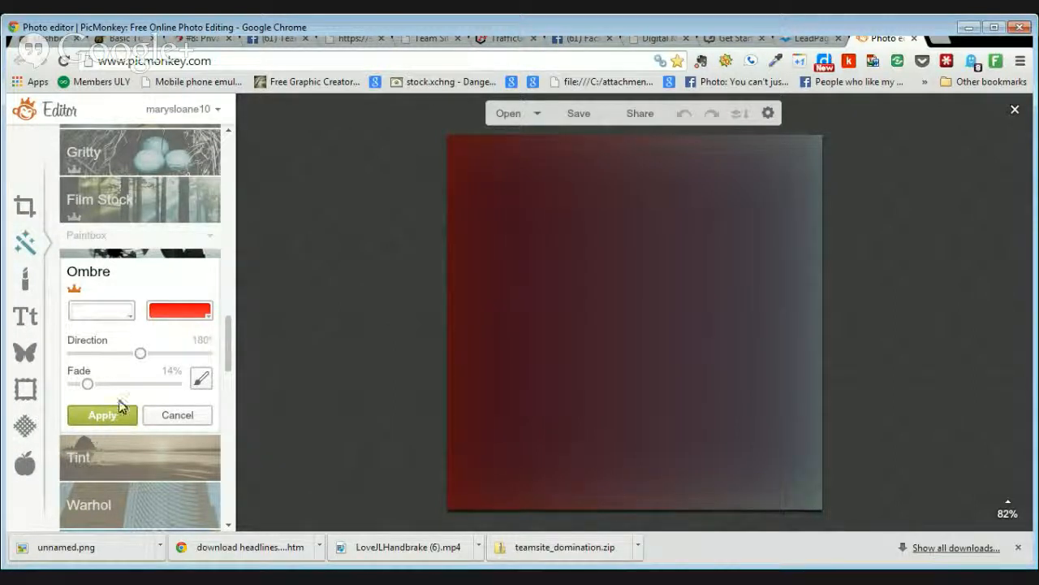
{"action": "left_click_drag", "start_coordinate": [139, 353], "coordinate": [165, 358]}
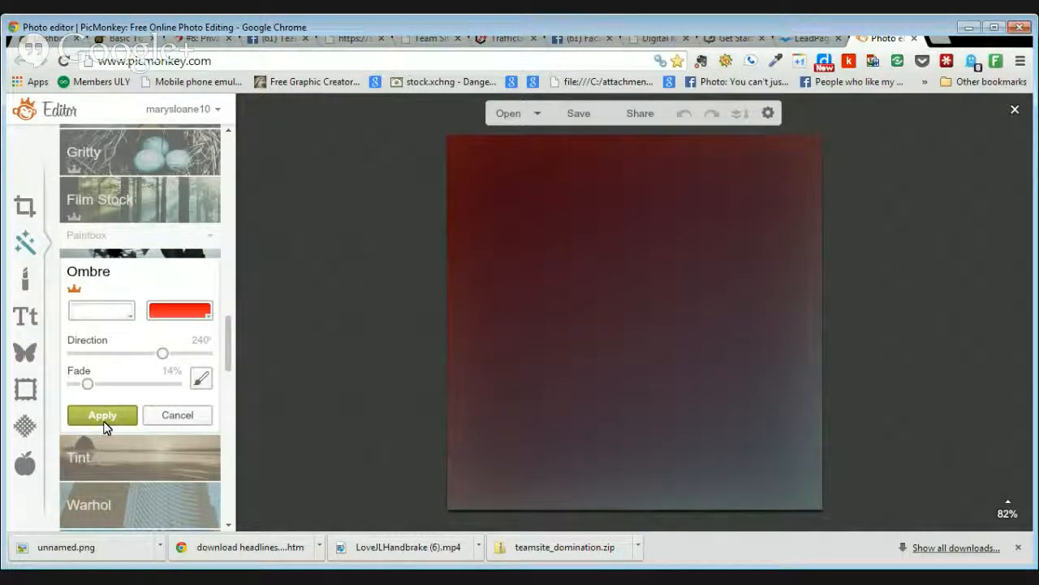
{"action": "left_click", "coordinate": [186, 414]}
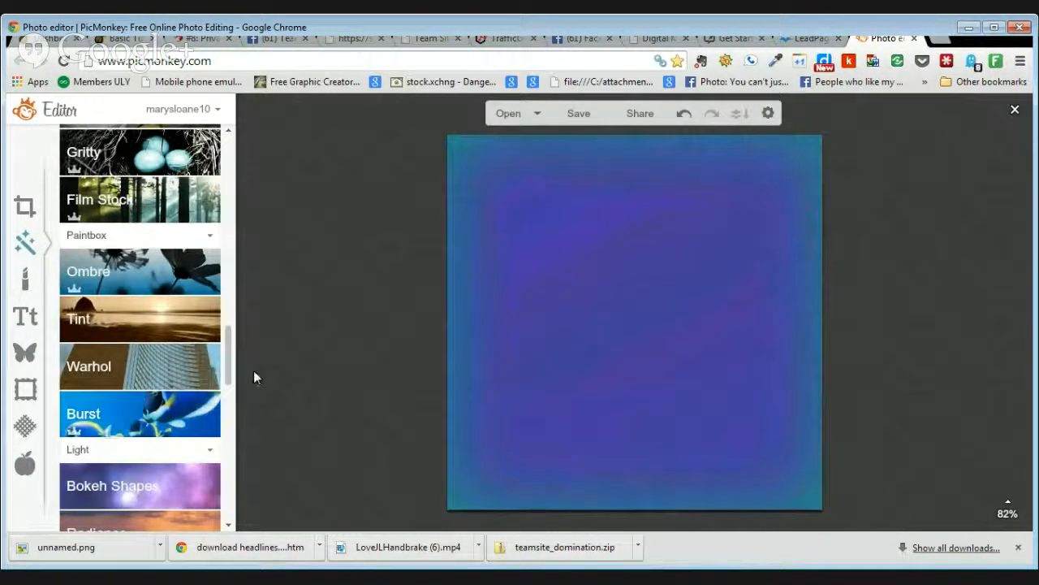
Step: Browse the Touch Up tools, then switch to Overlays showing Geometric, Hearts and Stars
{"action": "left_click_drag", "start_coordinate": [230, 365], "coordinate": [228, 443]}
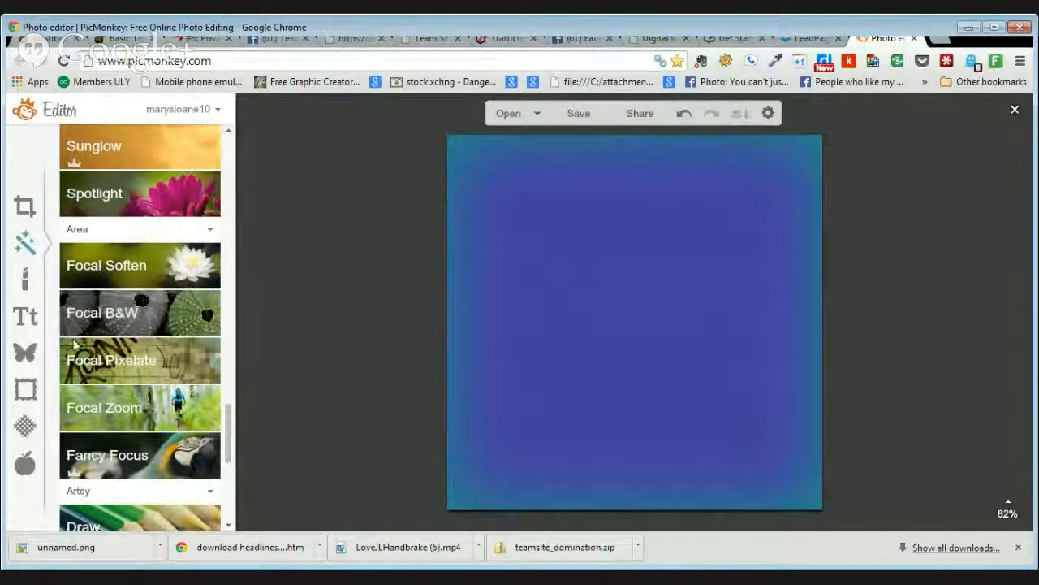
{"action": "left_click", "coordinate": [24, 284]}
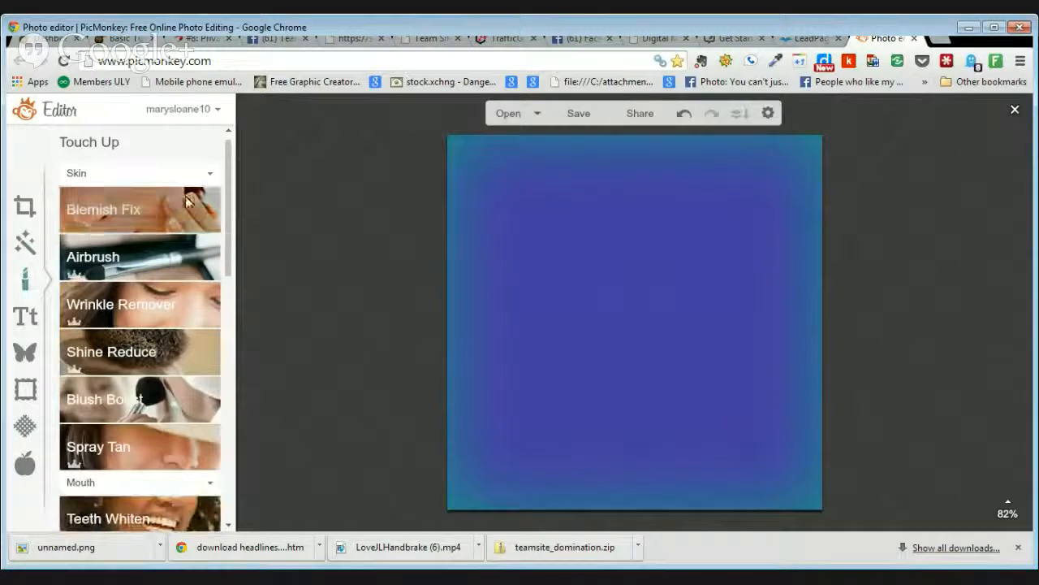
{"action": "left_click_drag", "start_coordinate": [231, 170], "coordinate": [233, 306]}
{"action": "mouse_move", "coordinate": [232, 307]}
{"action": "left_mouse_down"}
{"action": "mouse_move", "coordinate": [233, 431]}
{"action": "mouse_move", "coordinate": [237, 152]}
{"action": "left_mouse_up"}
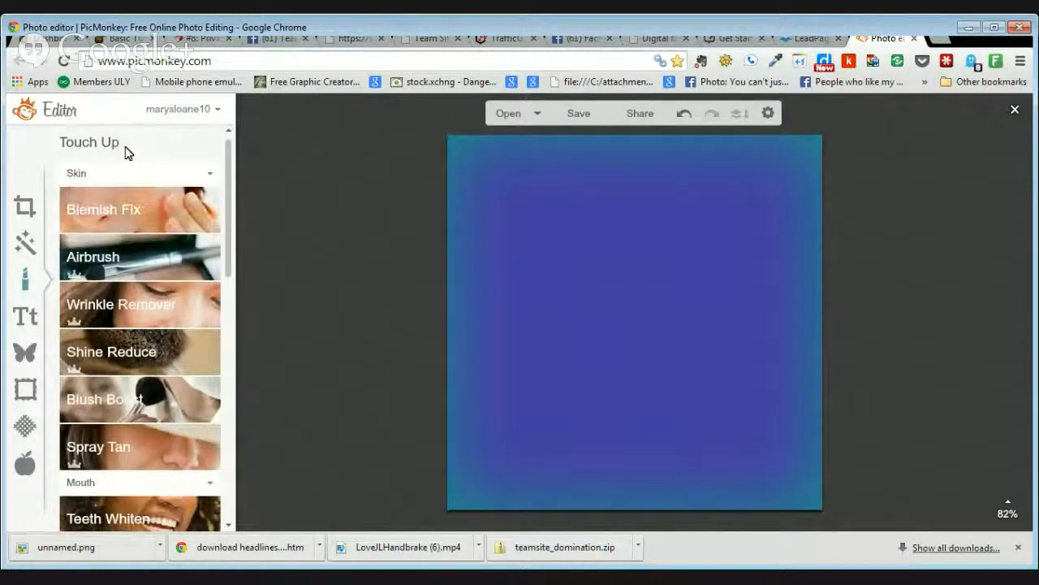
{"action": "left_click", "coordinate": [26, 358]}
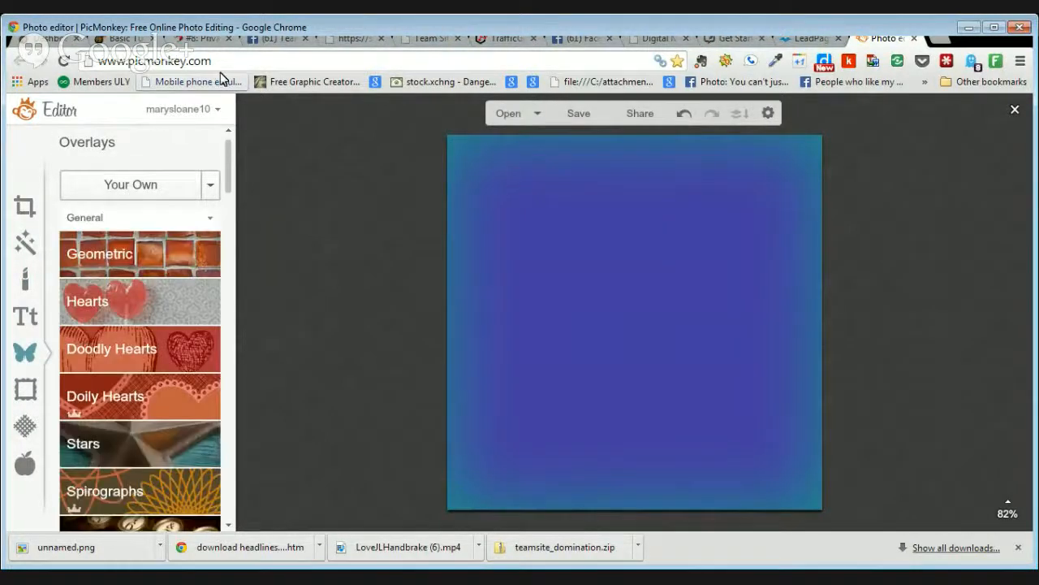
Step: Add a Basic arrow from Overlays > Arrows and colour it yellow (ffe812)
{"action": "left_click_drag", "start_coordinate": [228, 167], "coordinate": [231, 198]}
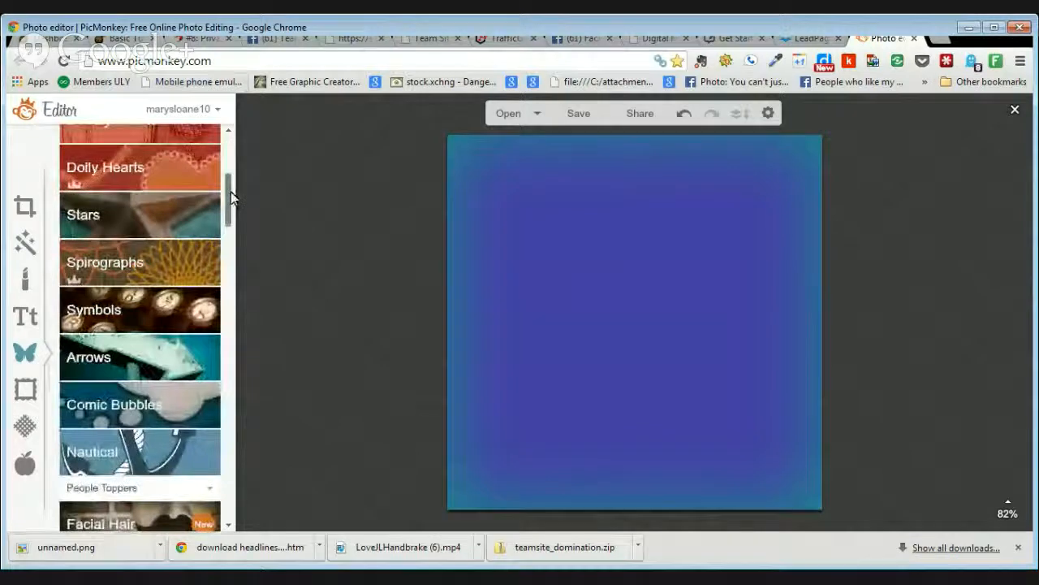
{"action": "left_click", "coordinate": [162, 345]}
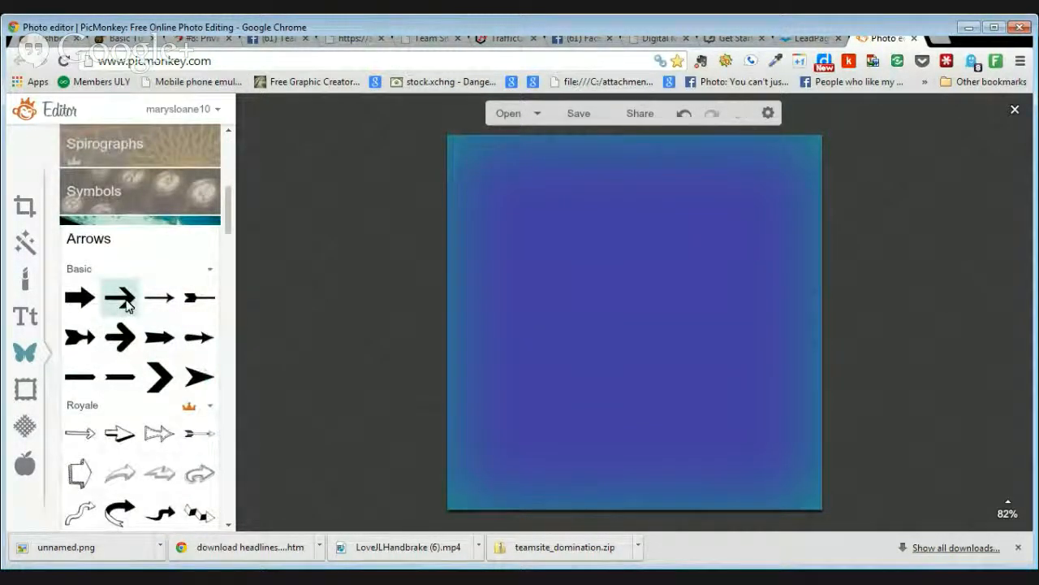
{"action": "left_click", "coordinate": [120, 297]}
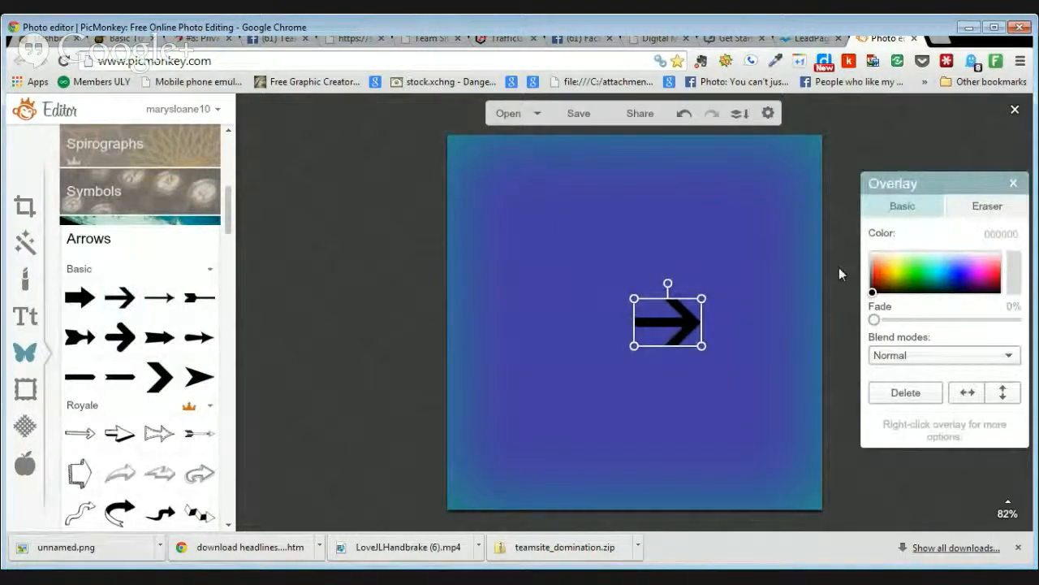
{"action": "left_click", "coordinate": [893, 272]}
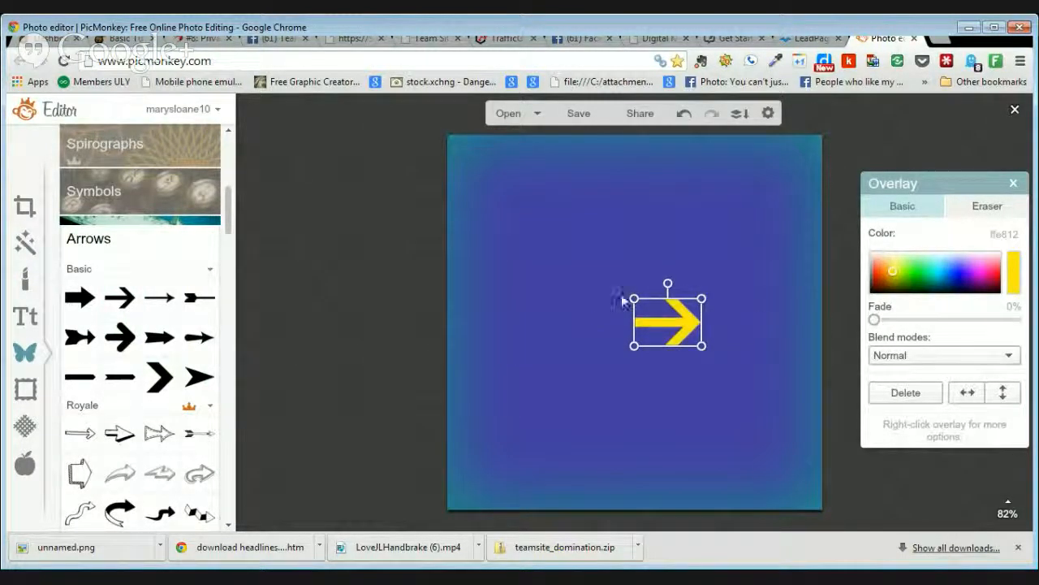
Step: Rotate and reposition the yellow arrow to point up-right near the top-right corner
{"action": "left_click_drag", "start_coordinate": [668, 283], "coordinate": [710, 284]}
{"action": "left_click_drag", "start_coordinate": [653, 309], "coordinate": [761, 456]}
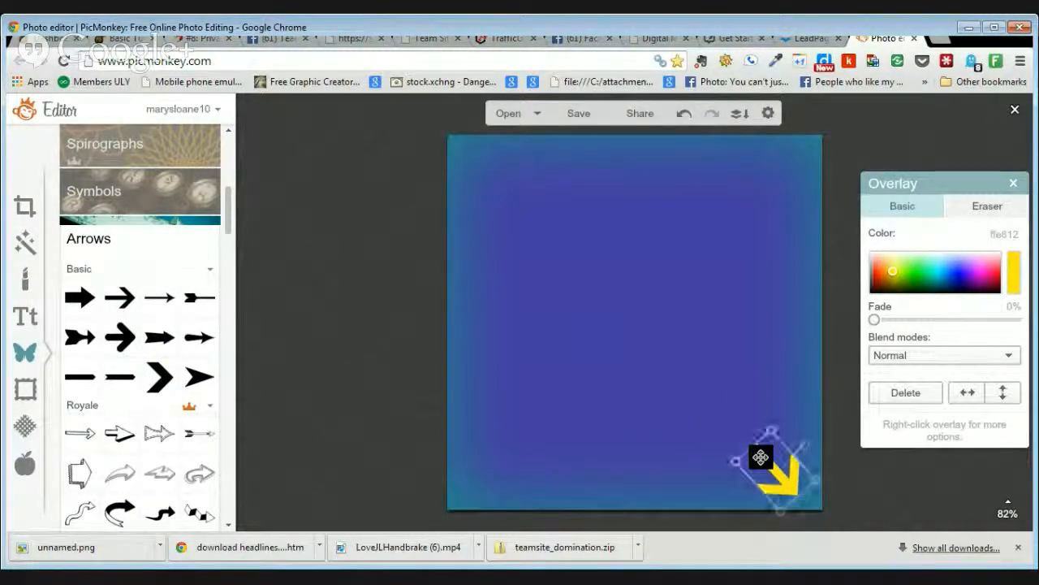
{"action": "left_click", "coordinate": [692, 311]}
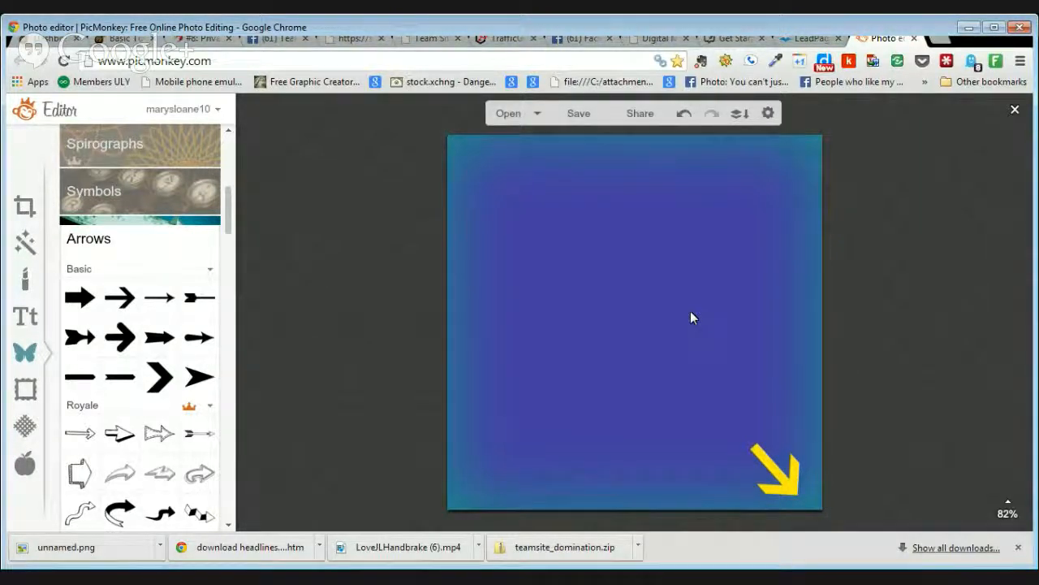
{"action": "left_click_drag", "start_coordinate": [788, 485], "coordinate": [602, 431]}
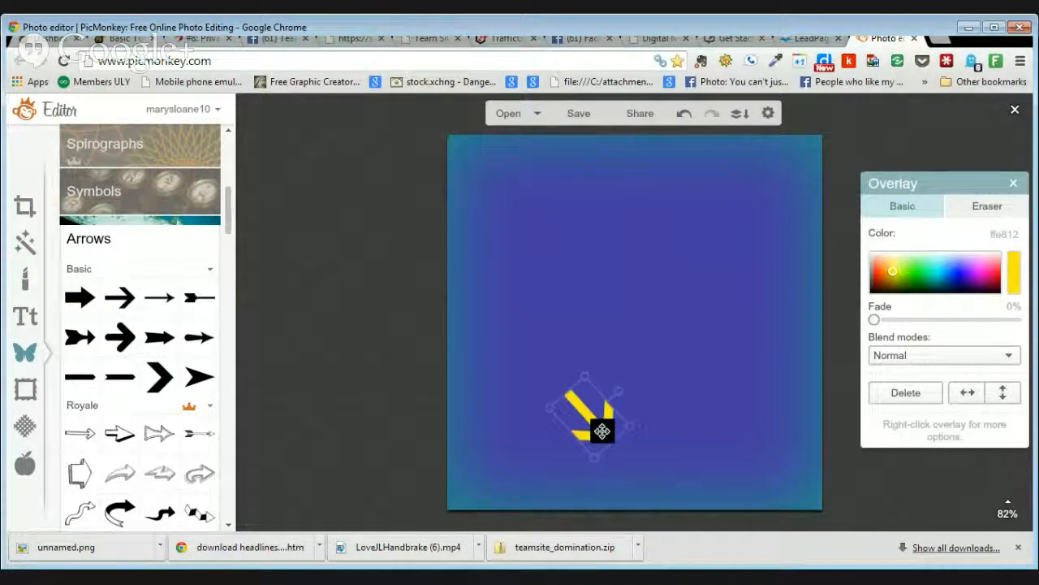
{"action": "left_click_drag", "start_coordinate": [619, 389], "coordinate": [771, 175]}
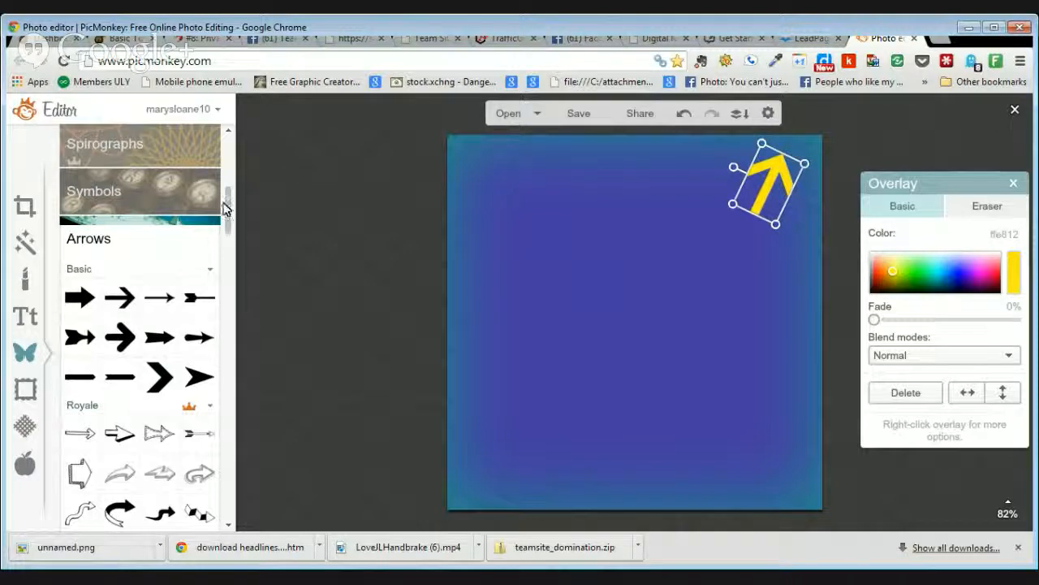
{"action": "scroll", "coordinate": [229, 210], "scroll_direction": "down", "scroll_amount": 2}
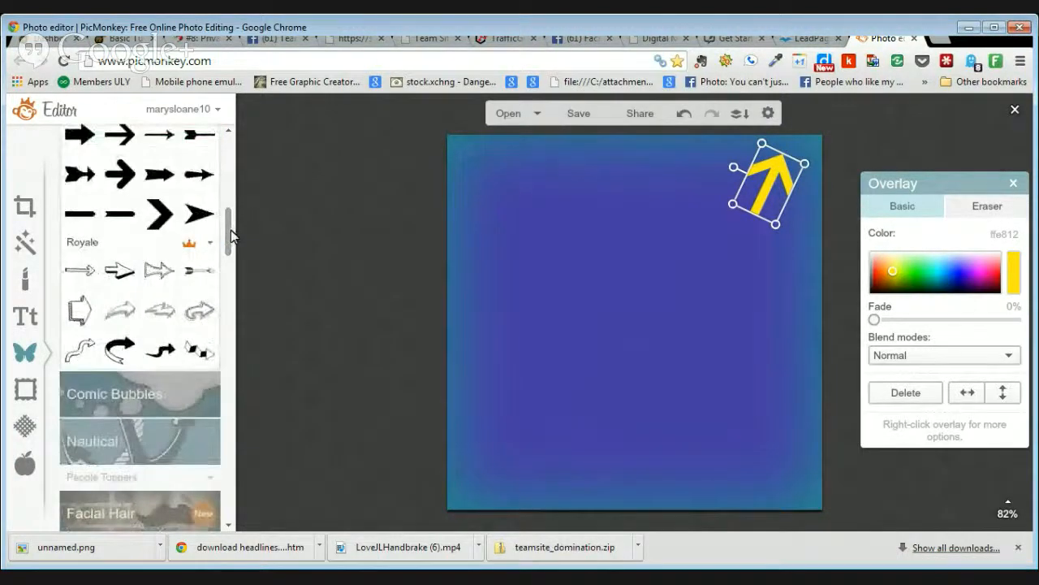
Step: Add an outlined Royale arrow and angle it up-right beside the yellow arrow
{"action": "left_click", "coordinate": [159, 271]}
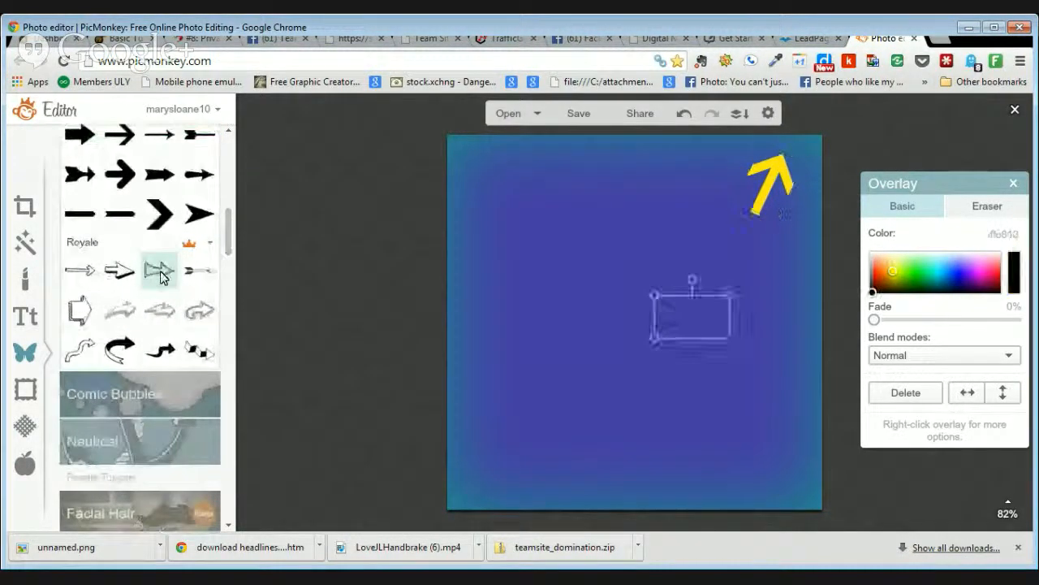
{"action": "left_click_drag", "start_coordinate": [694, 280], "coordinate": [661, 294]}
{"action": "left_click_drag", "start_coordinate": [708, 321], "coordinate": [735, 172]}
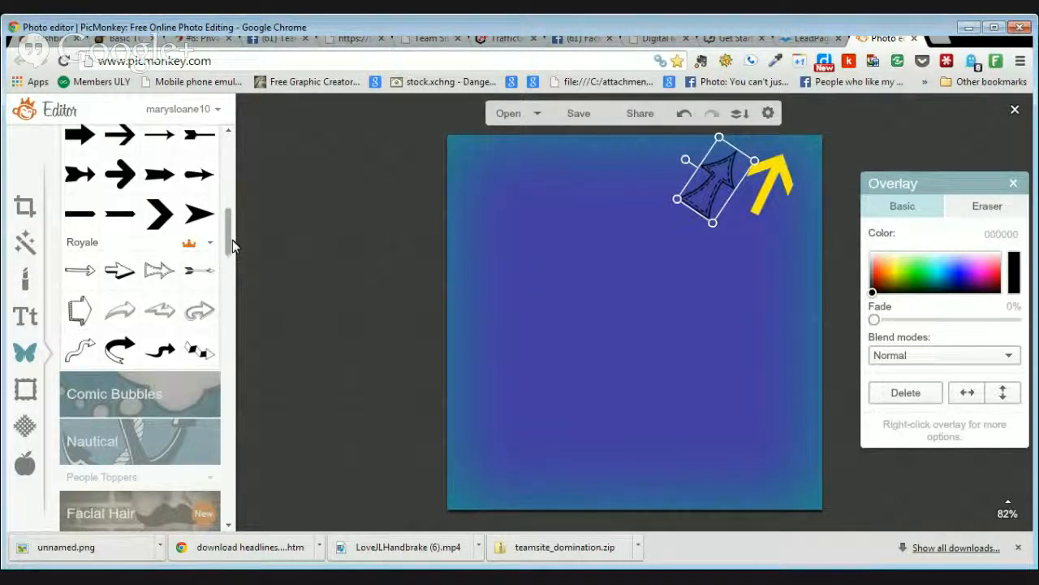
{"action": "left_click_drag", "start_coordinate": [232, 240], "coordinate": [241, 209]}
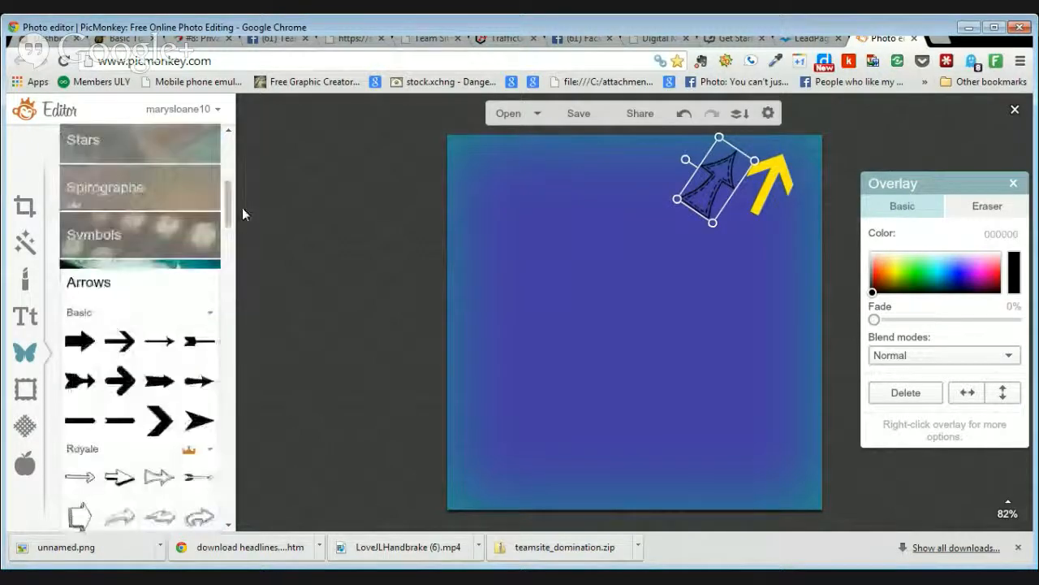
Step: Delete the outlined arrow and the yellow arrow from the square
{"action": "left_click", "coordinate": [213, 283]}
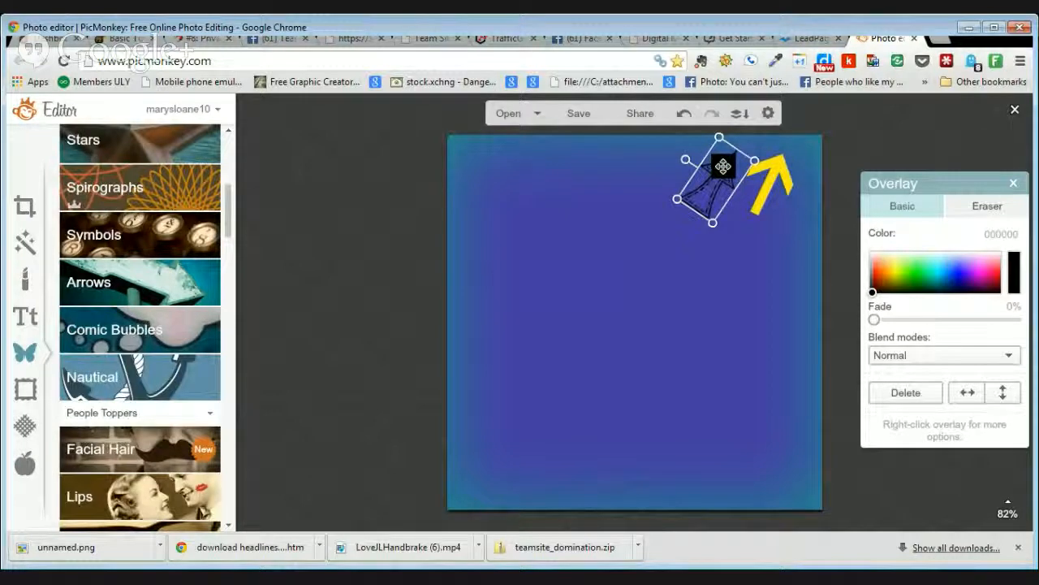
{"action": "left_click", "coordinate": [906, 393]}
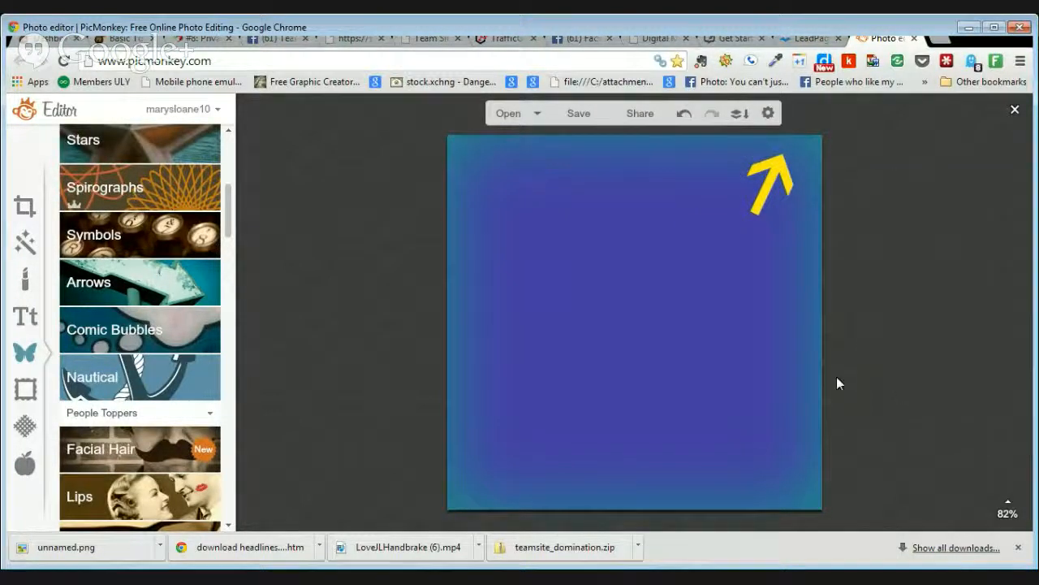
{"action": "left_click", "coordinate": [763, 186]}
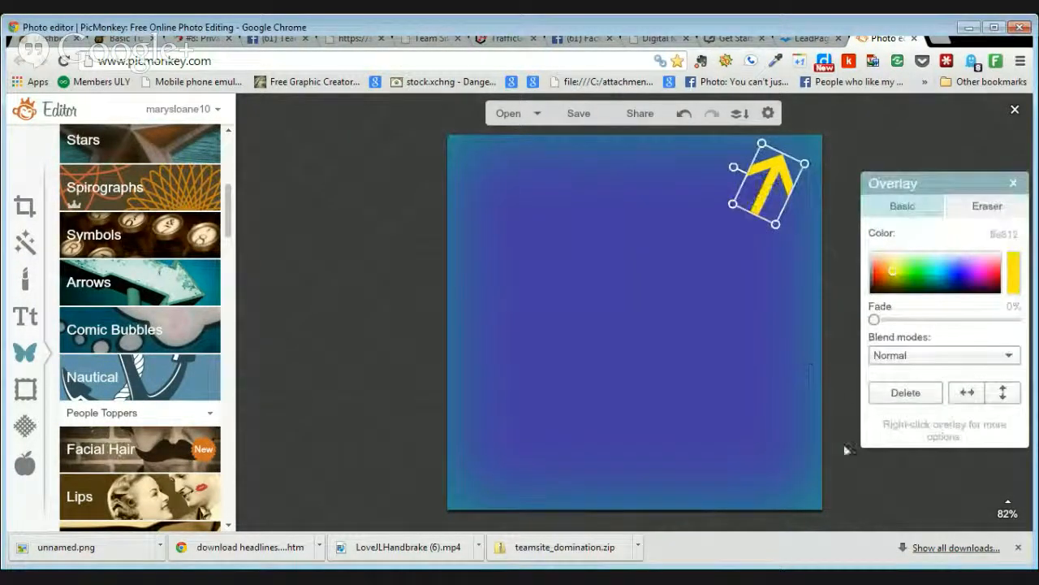
{"action": "left_click", "coordinate": [906, 393]}
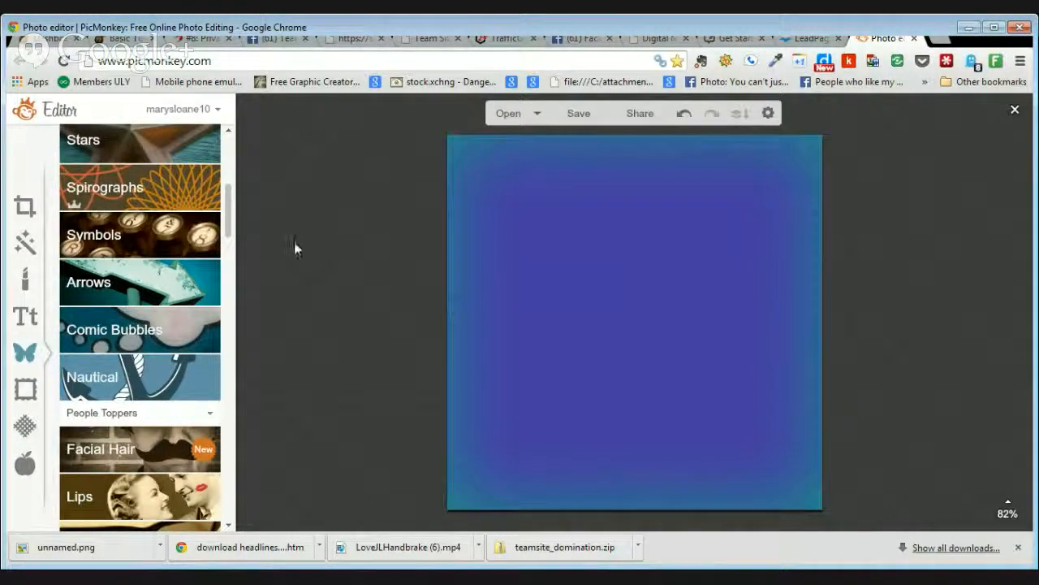
Step: Add a Sparkle Stars sticker to the blue square
{"action": "left_click_drag", "start_coordinate": [230, 220], "coordinate": [229, 268]}
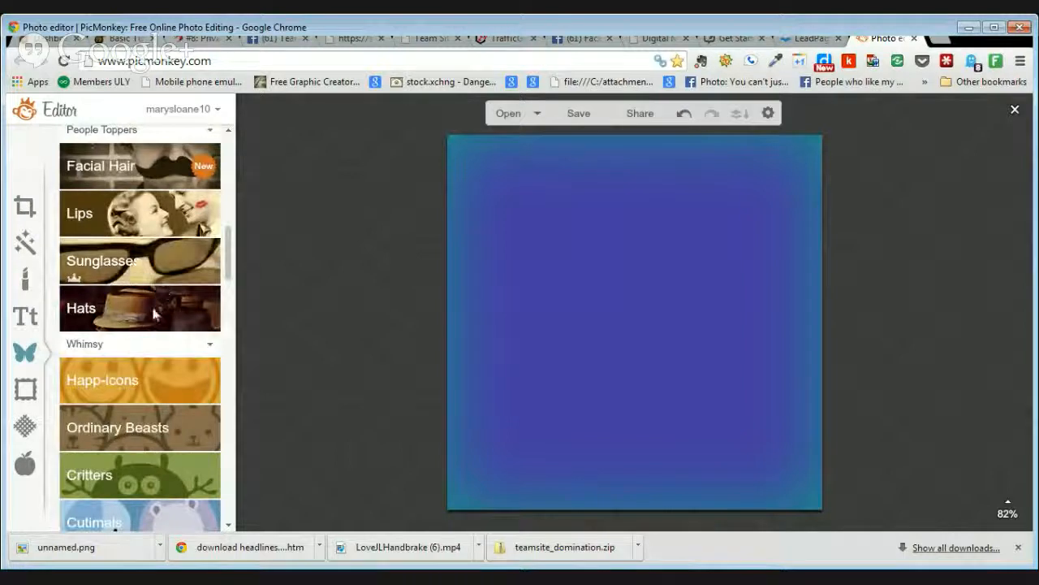
{"action": "left_click_drag", "start_coordinate": [230, 264], "coordinate": [233, 310]}
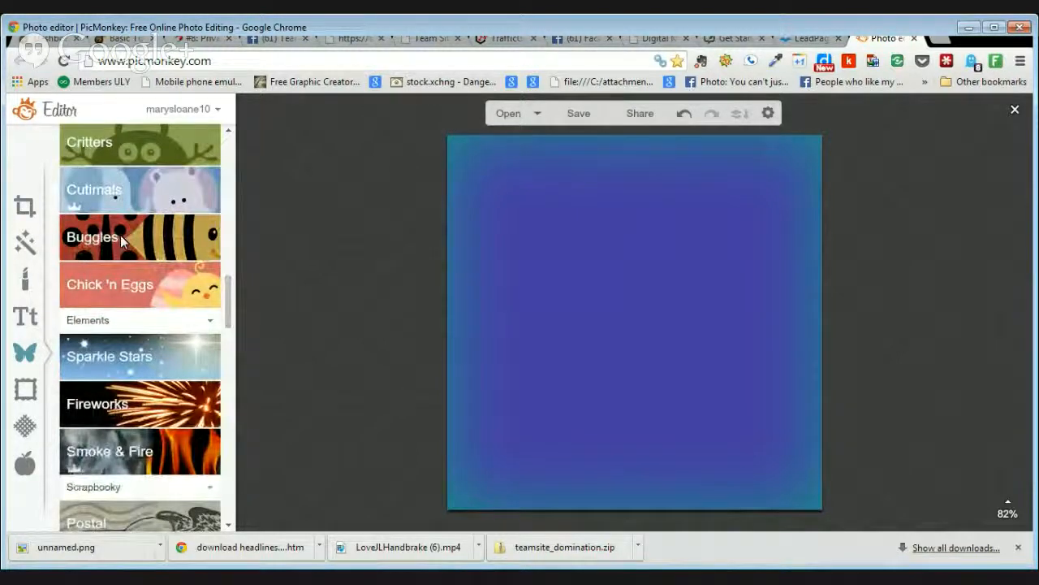
{"action": "left_click", "coordinate": [153, 357]}
{"action": "left_click", "coordinate": [179, 411]}
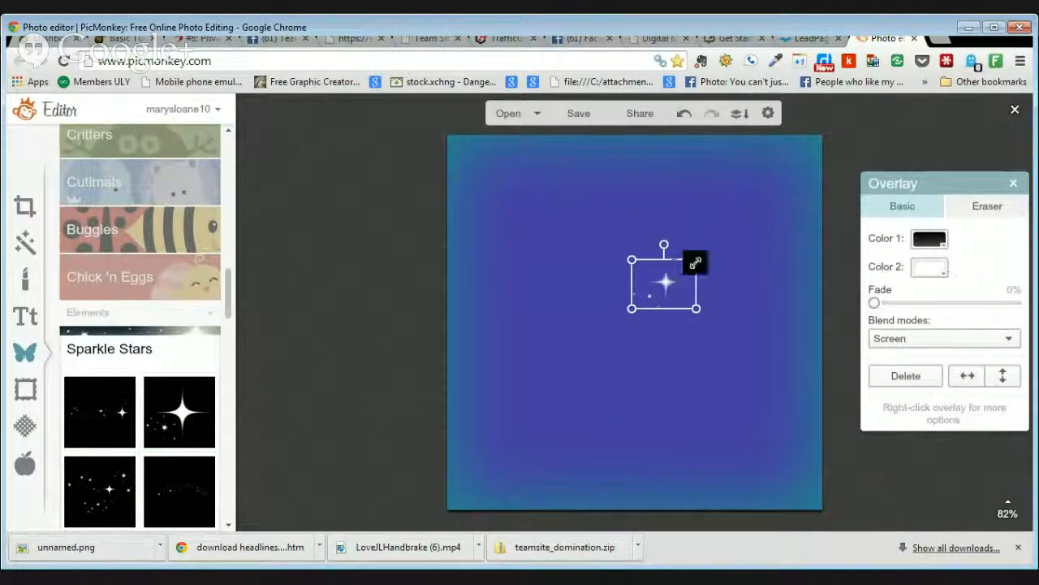
Step: Enlarge the sparkle and stretch it taller into the top-right corner
{"action": "left_click_drag", "start_coordinate": [696, 260], "coordinate": [745, 222]}
{"action": "left_click_drag", "start_coordinate": [700, 259], "coordinate": [765, 163]}
{"action": "left_click_drag", "start_coordinate": [701, 214], "coordinate": [634, 290]}
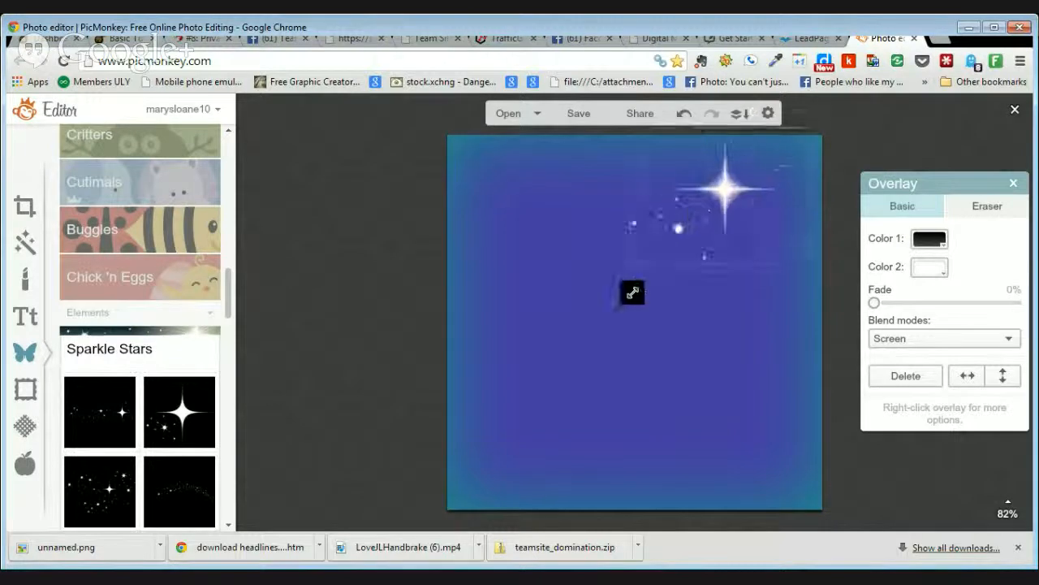
{"action": "left_click_drag", "start_coordinate": [728, 188], "coordinate": [763, 175]}
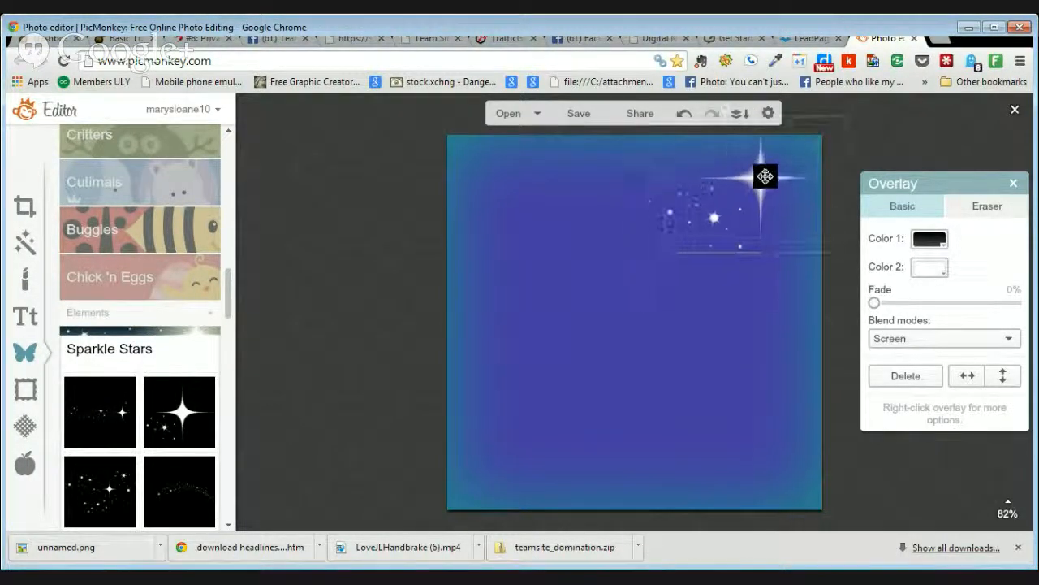
{"action": "left_click_drag", "start_coordinate": [730, 254], "coordinate": [696, 376]}
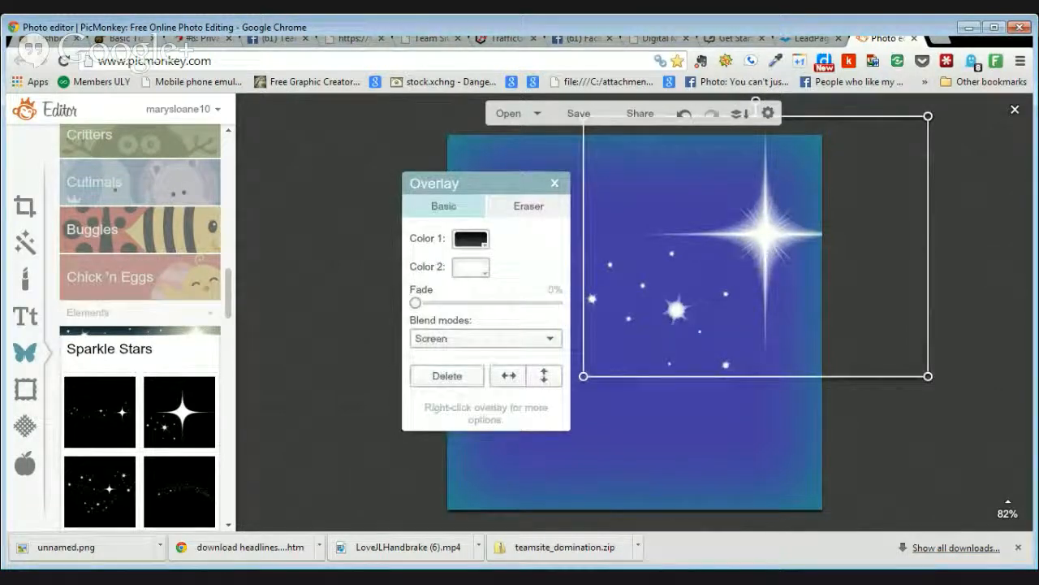
{"action": "left_click", "coordinate": [1002, 200]}
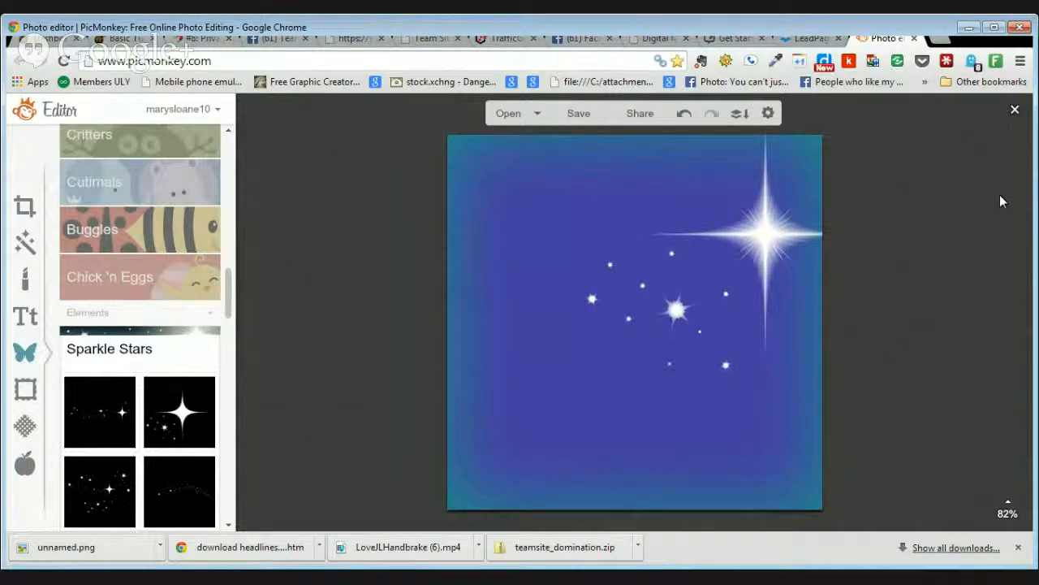
{"action": "left_click", "coordinate": [642, 277]}
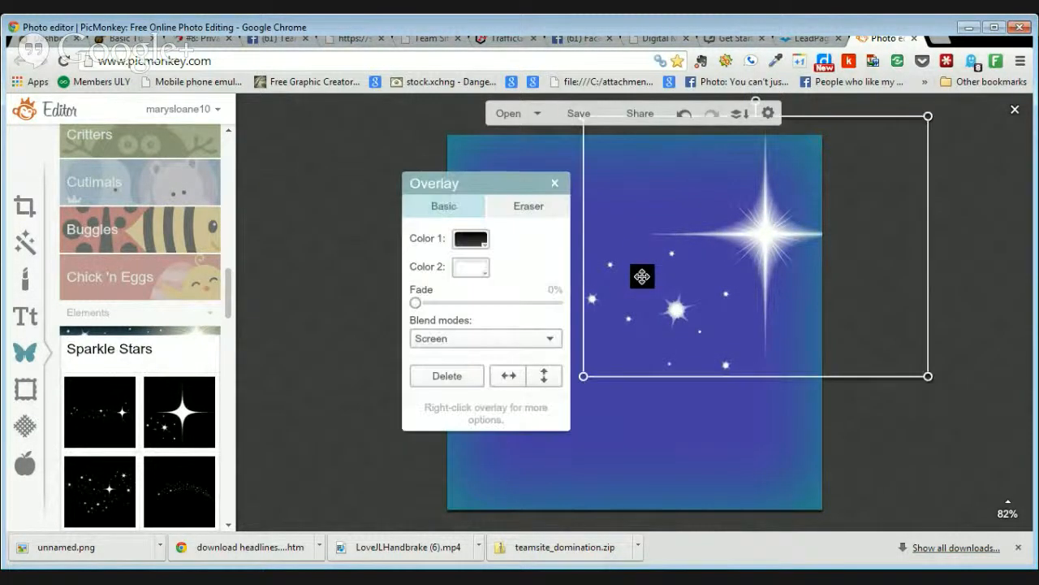
Step: Tint the sparkle red (Color 1) and yellow (Color 2), then delete it
{"action": "left_click", "coordinate": [473, 240]}
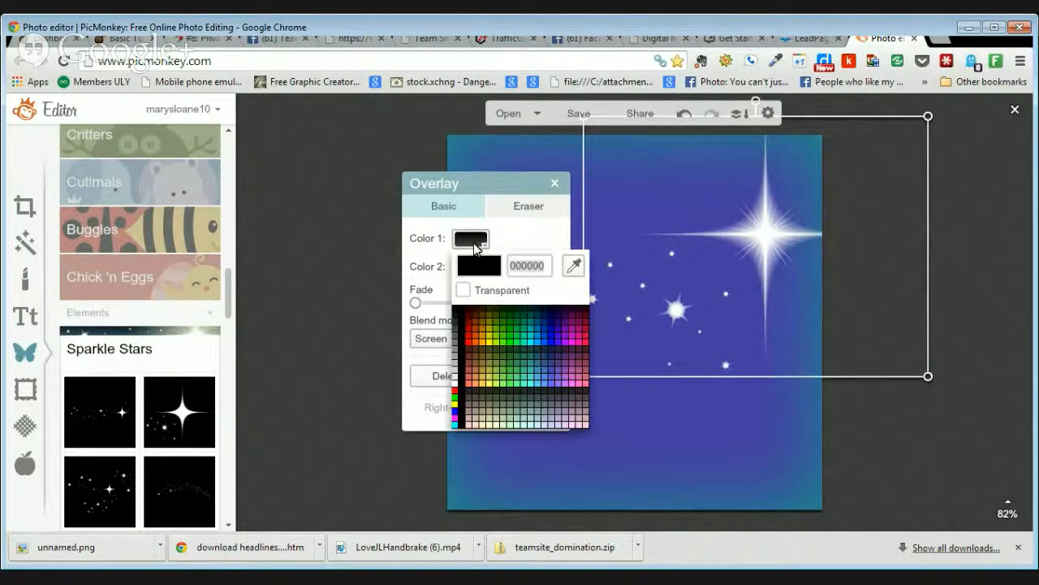
{"action": "left_click", "coordinate": [492, 338]}
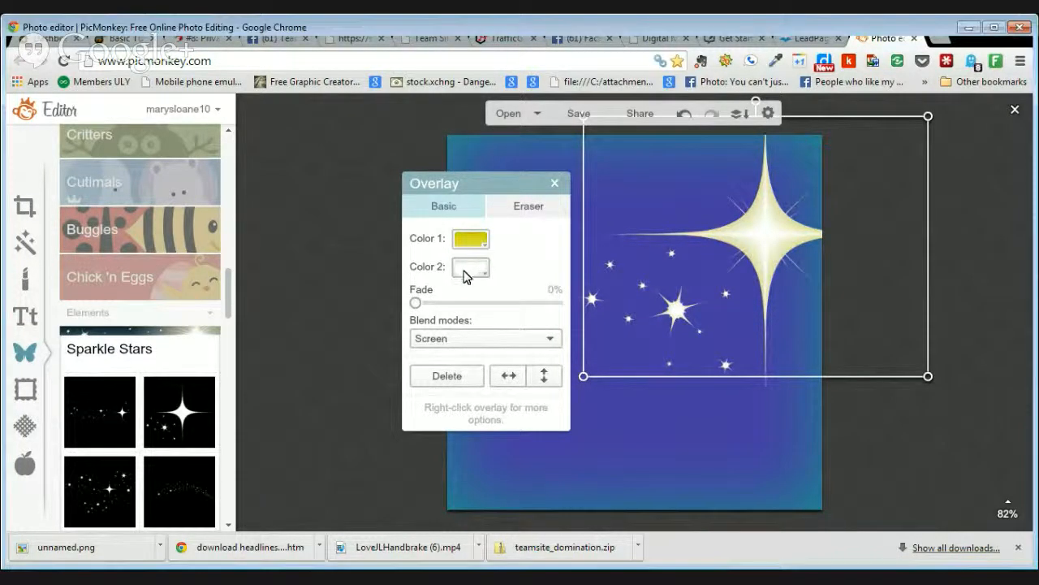
{"action": "left_click", "coordinate": [470, 242]}
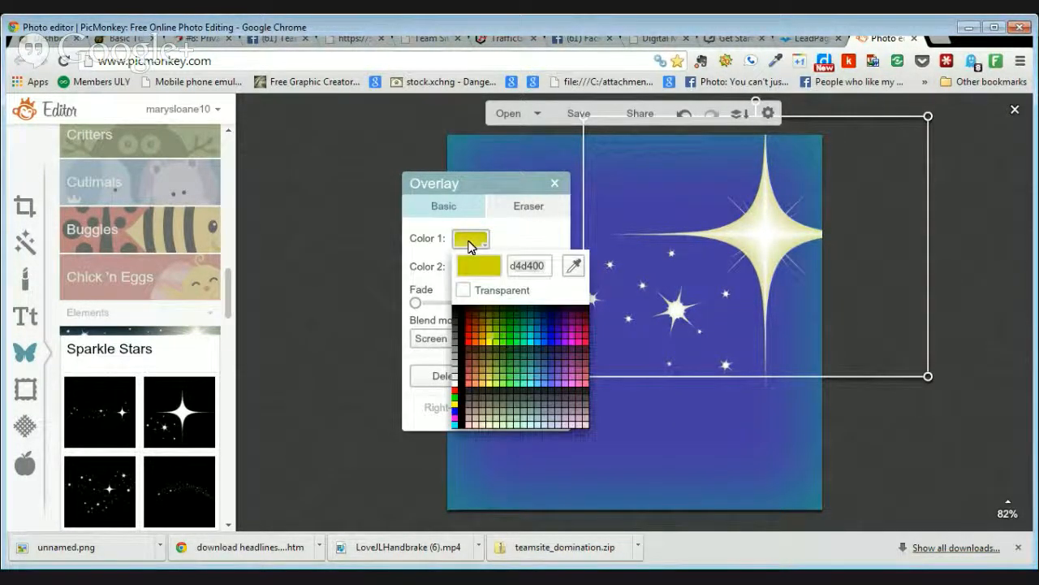
{"action": "left_click", "coordinate": [472, 343]}
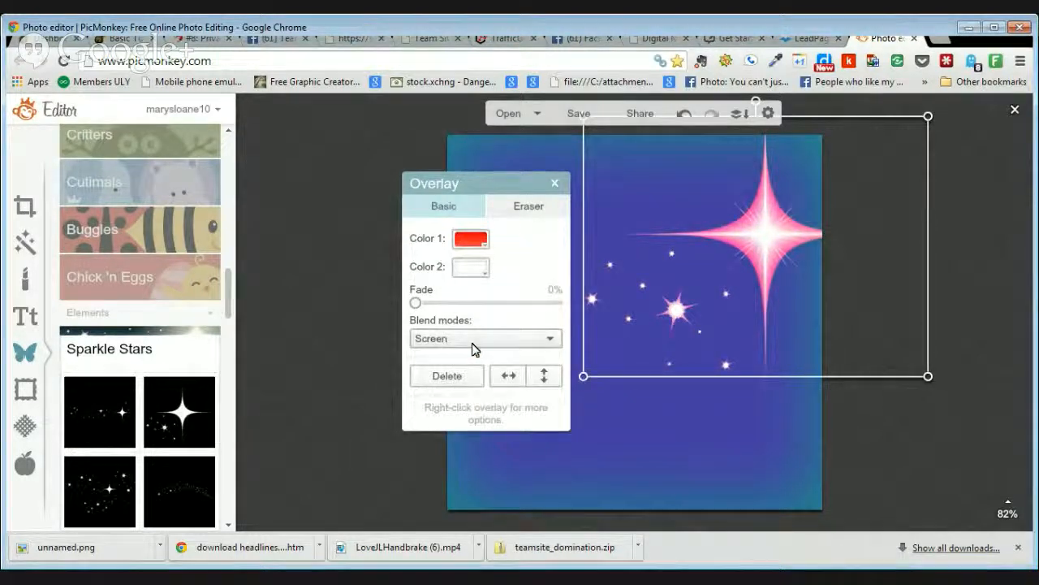
{"action": "left_click", "coordinate": [474, 269]}
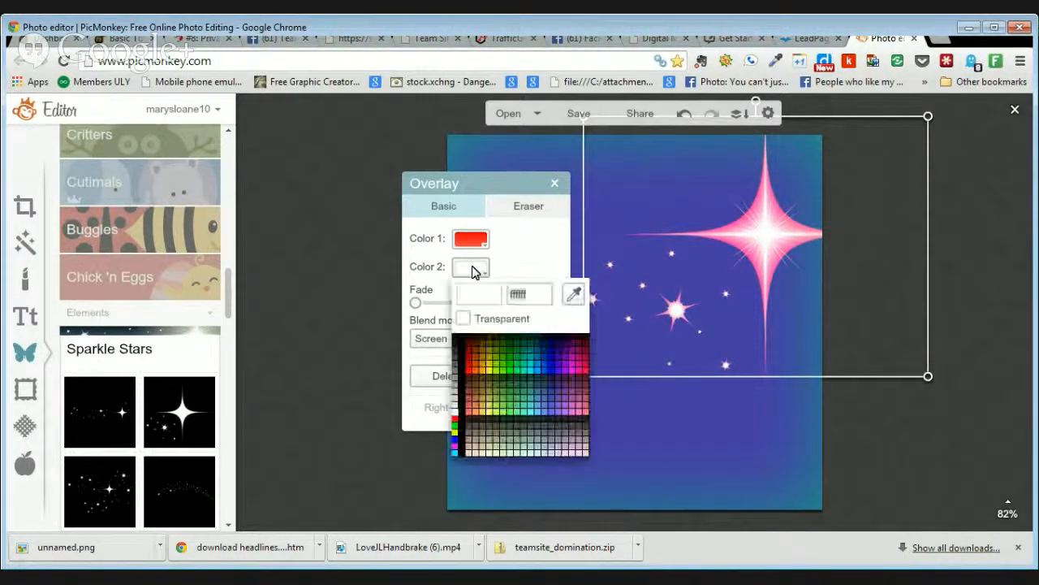
{"action": "left_click", "coordinate": [493, 415]}
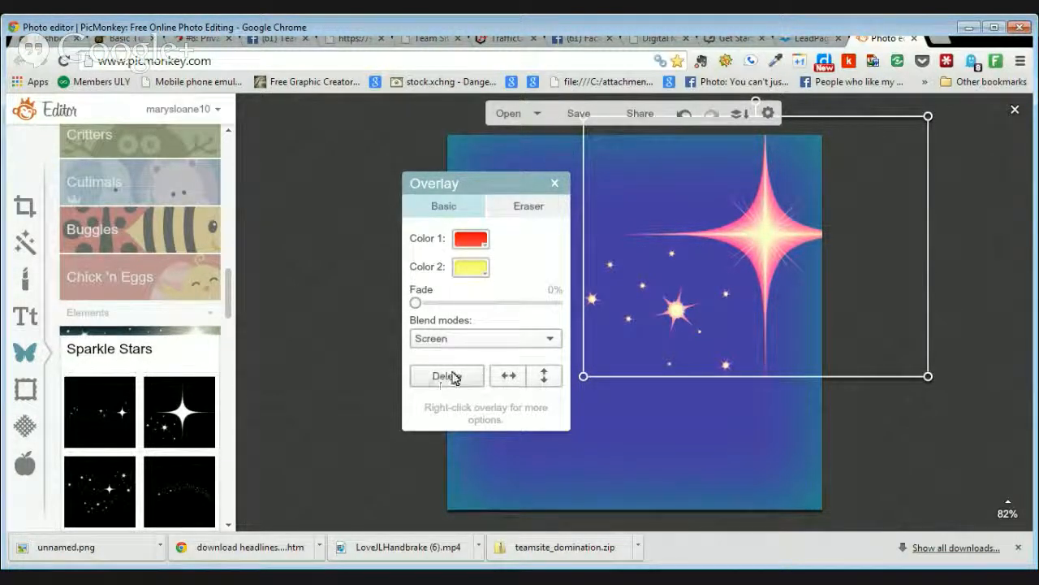
{"action": "left_click", "coordinate": [453, 375]}
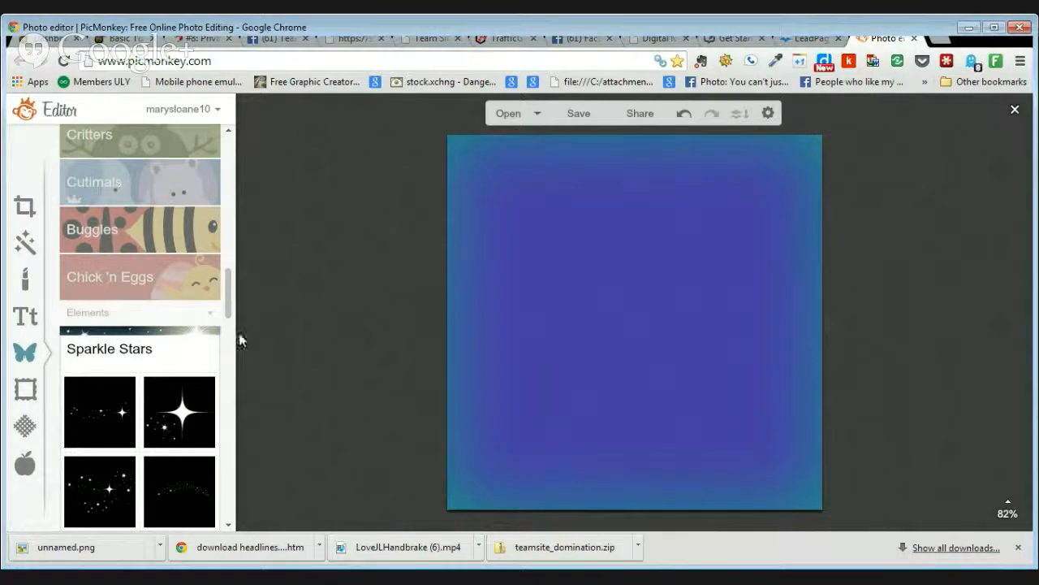
Step: Place the group-of-people photo overlay and enlarge it across the middle of the square
{"action": "left_click_drag", "start_coordinate": [227, 286], "coordinate": [233, 122]}
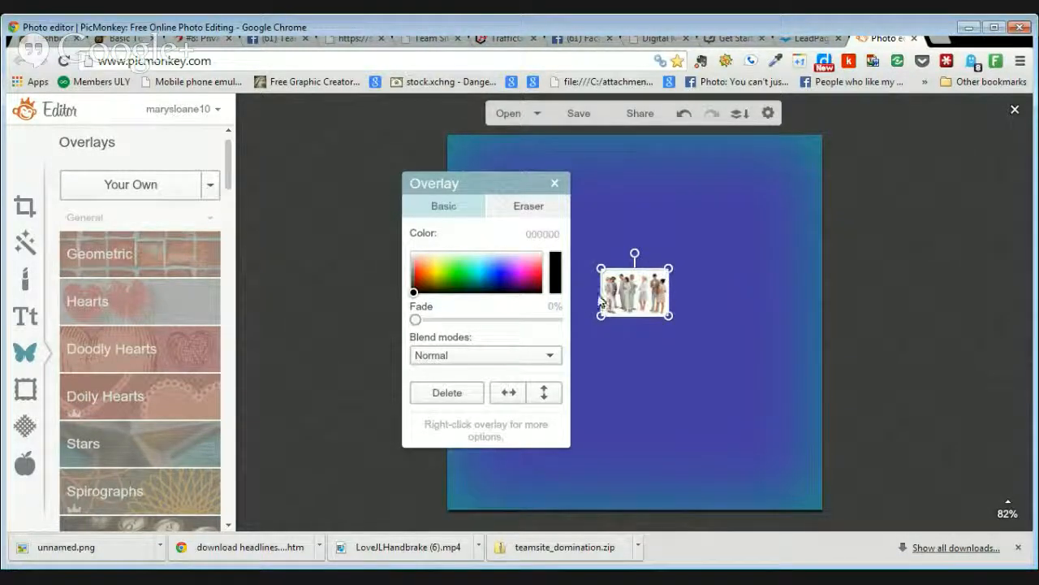
{"action": "left_click_drag", "start_coordinate": [501, 177], "coordinate": [375, 185]}
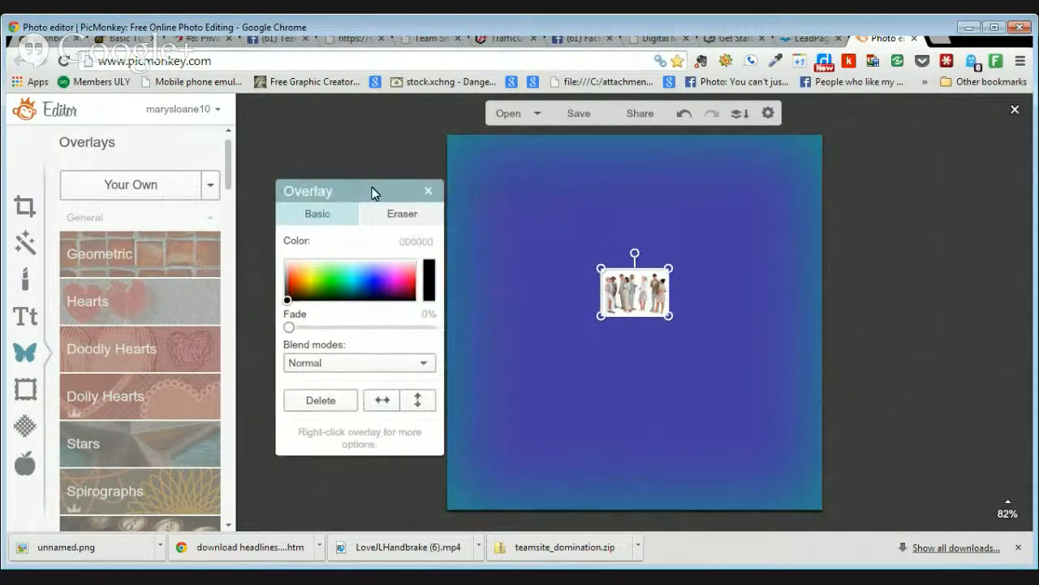
{"action": "left_click_drag", "start_coordinate": [670, 271], "coordinate": [731, 207]}
{"action": "left_click_drag", "start_coordinate": [603, 317], "coordinate": [510, 458]}
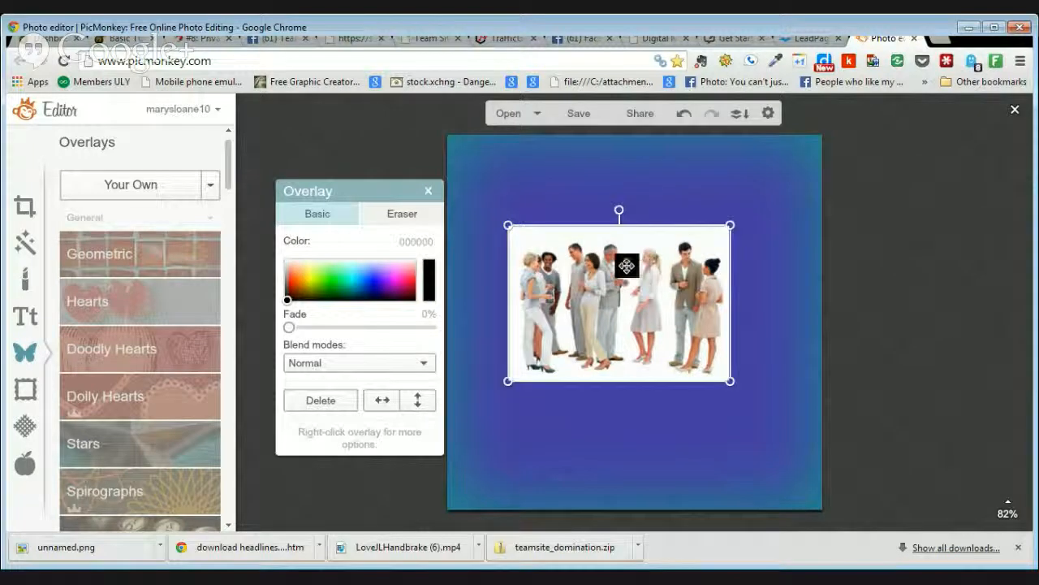
{"action": "left_click", "coordinate": [672, 176]}
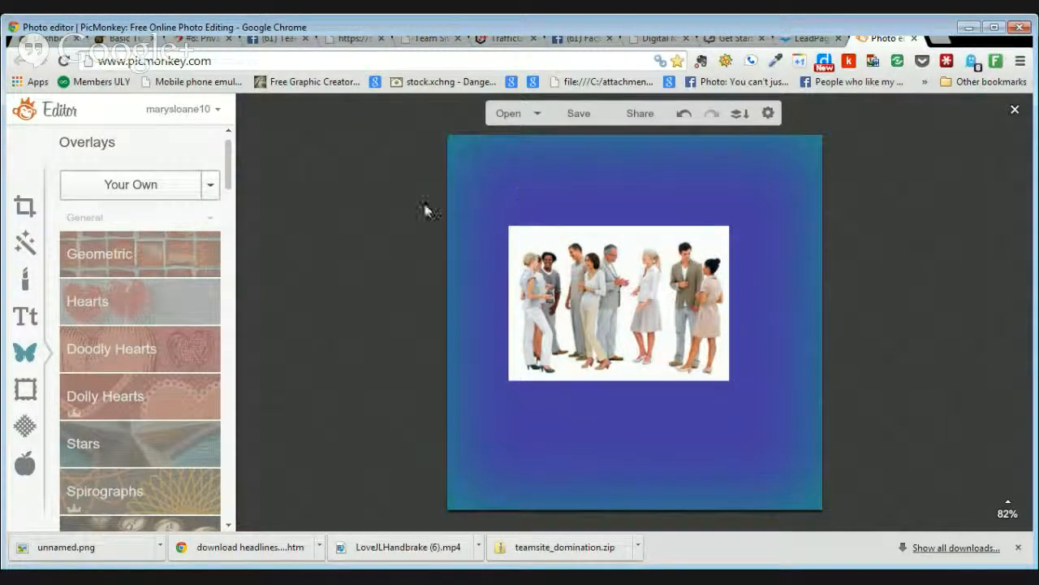
Step: Open the Text tools and pick the TRASHHAND font from the font list
{"action": "left_click", "coordinate": [27, 318]}
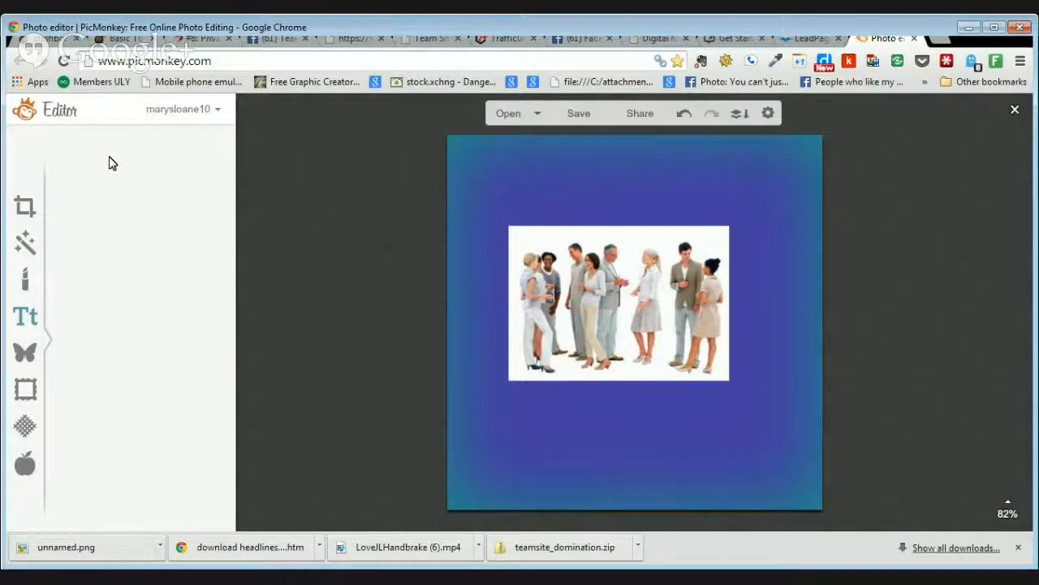
{"action": "left_click", "coordinate": [24, 320]}
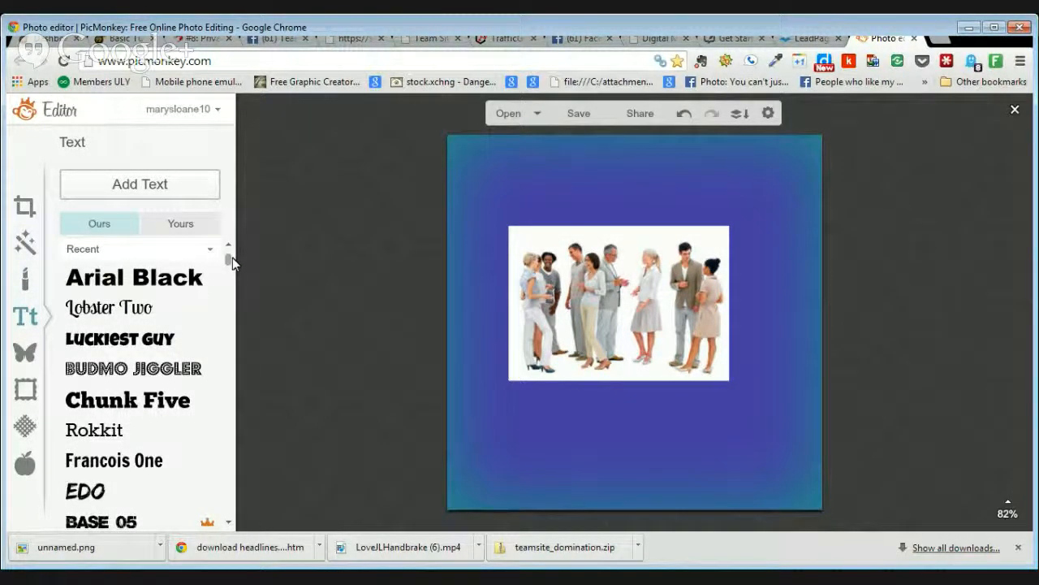
{"action": "scroll", "coordinate": [232, 258], "scroll_direction": "down", "scroll_amount": 1}
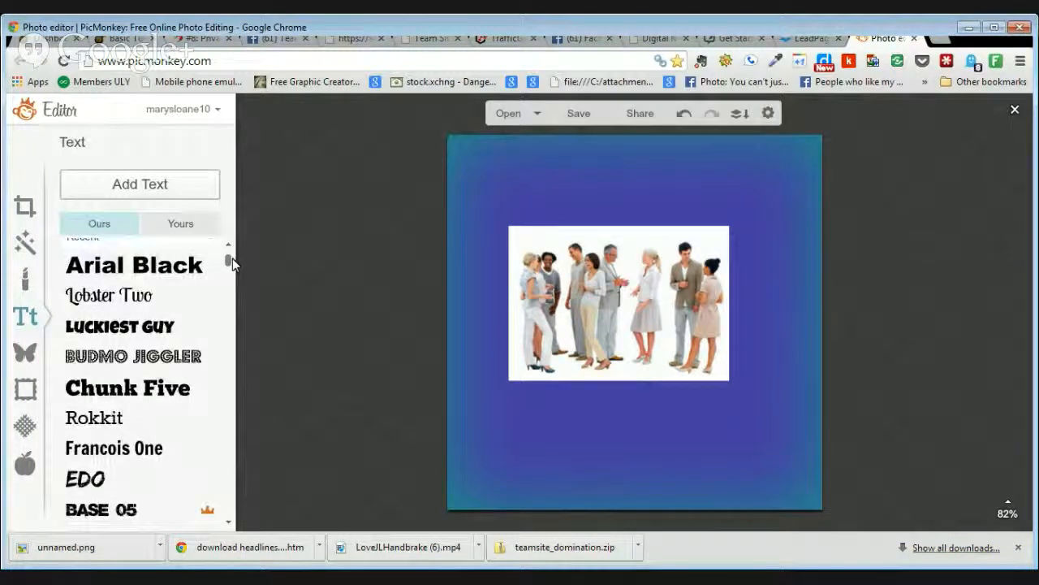
{"action": "scroll", "coordinate": [233, 262], "scroll_direction": "down", "scroll_amount": 3}
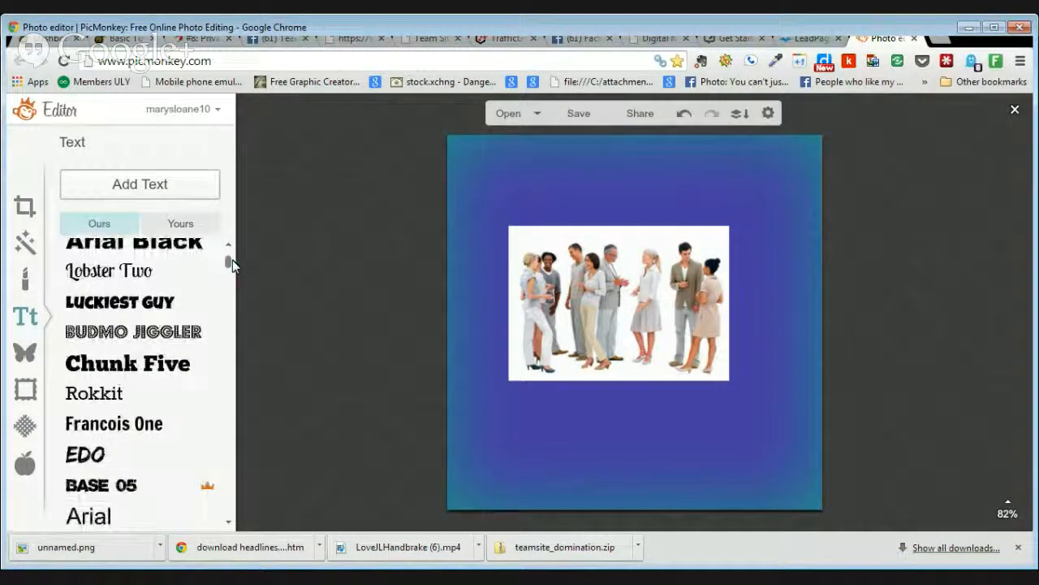
{"action": "scroll", "coordinate": [232, 262], "scroll_direction": "down", "scroll_amount": 3}
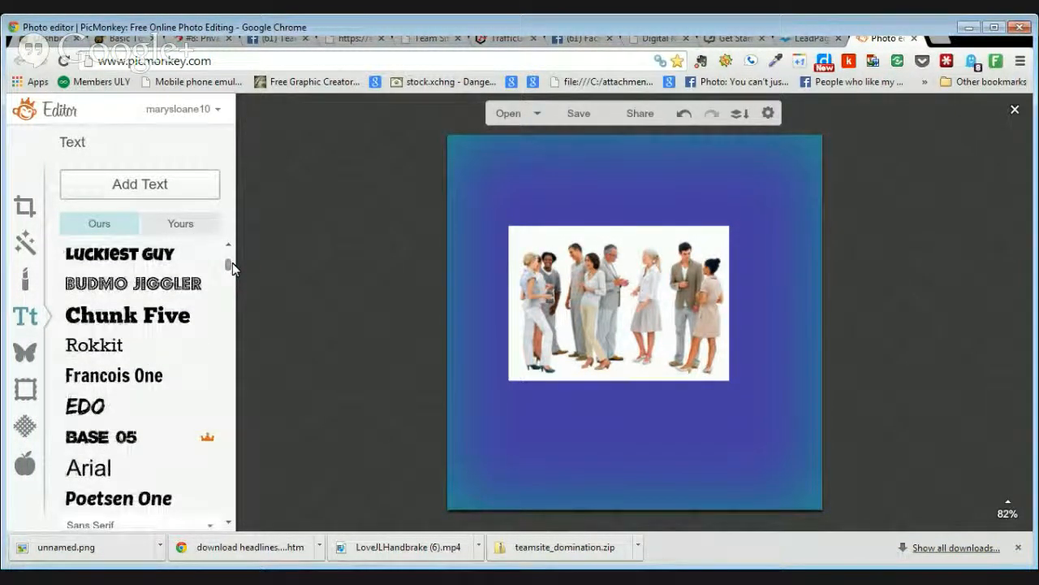
{"action": "scroll", "coordinate": [227, 259], "scroll_direction": "up", "scroll_amount": 7}
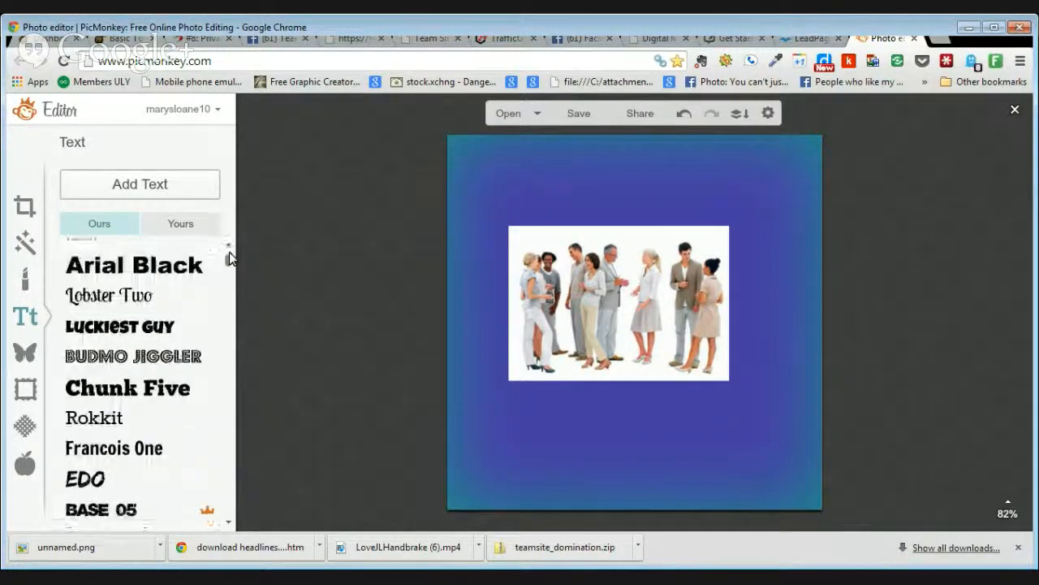
{"action": "mouse_move", "coordinate": [229, 250]}
{"action": "left_mouse_down"}
{"action": "mouse_move", "coordinate": [238, 362]}
{"action": "mouse_move", "coordinate": [236, 352]}
{"action": "left_mouse_up"}
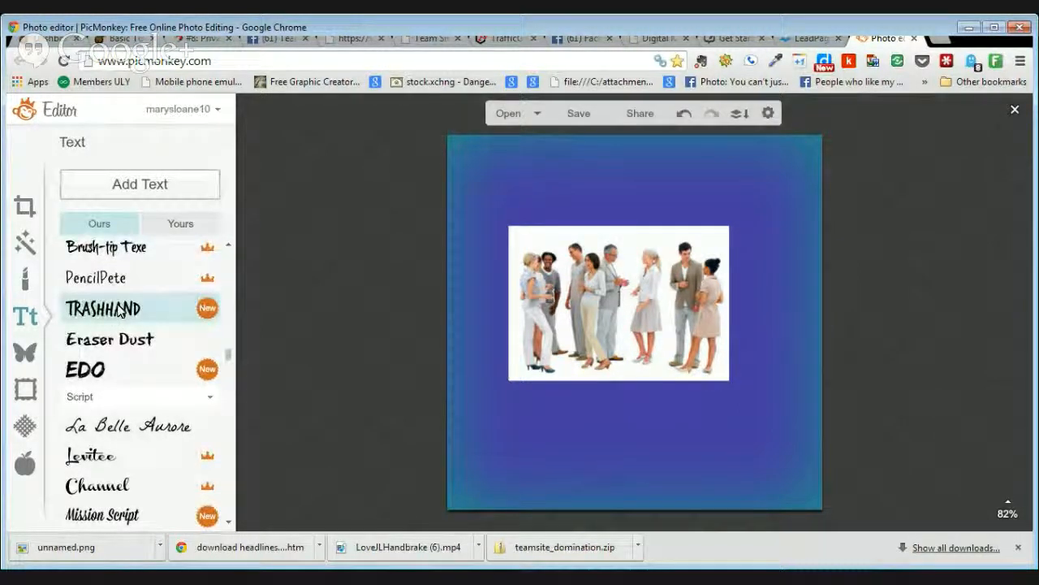
{"action": "left_click", "coordinate": [119, 312]}
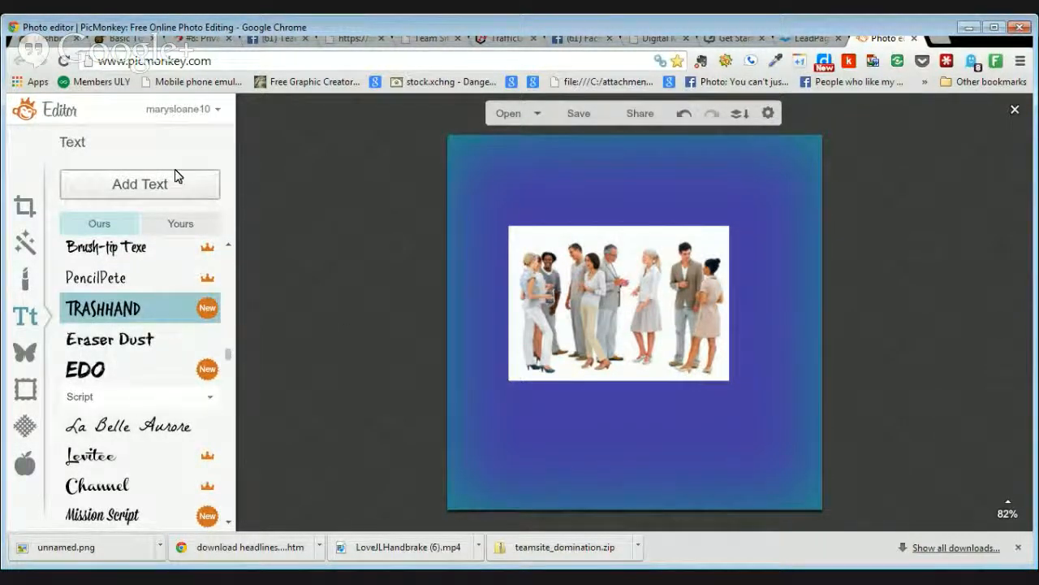
Step: Add a cyan text box at the top reading 'NETWORKING IS FUN!'
{"action": "left_click", "coordinate": [154, 185]}
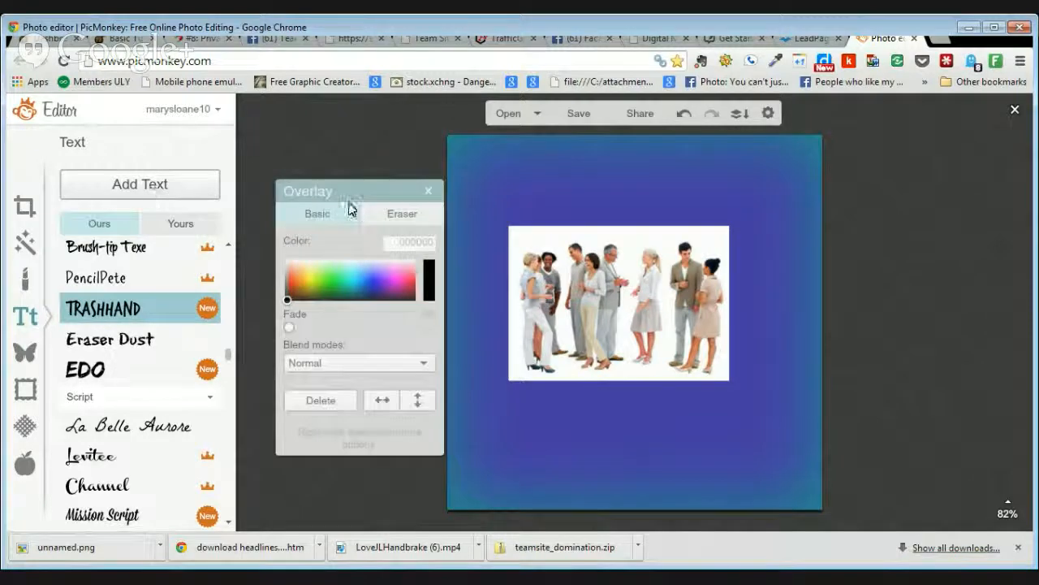
{"action": "left_click_drag", "start_coordinate": [618, 281], "coordinate": [579, 215]}
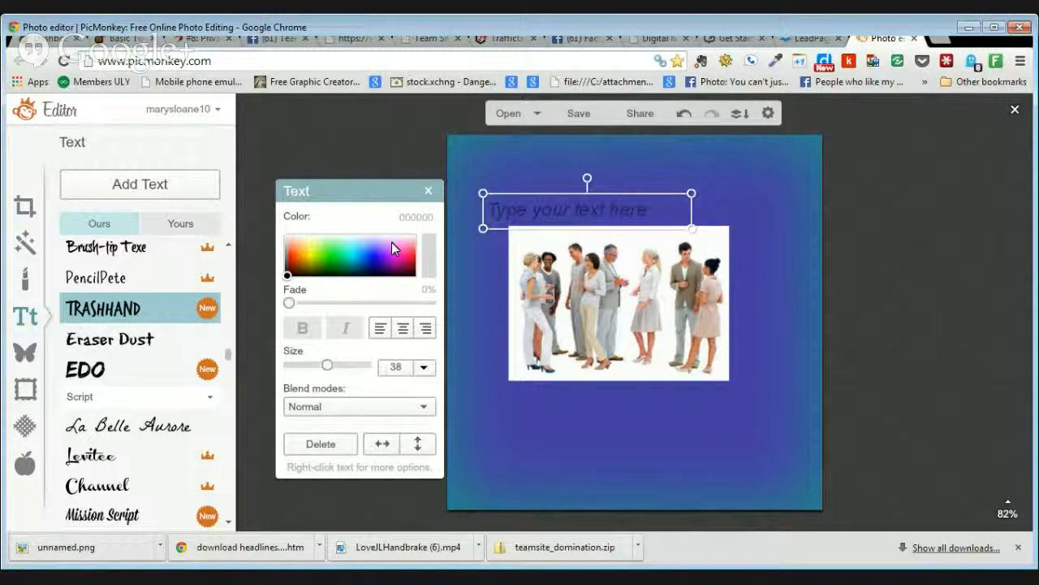
{"action": "left_click", "coordinate": [354, 256]}
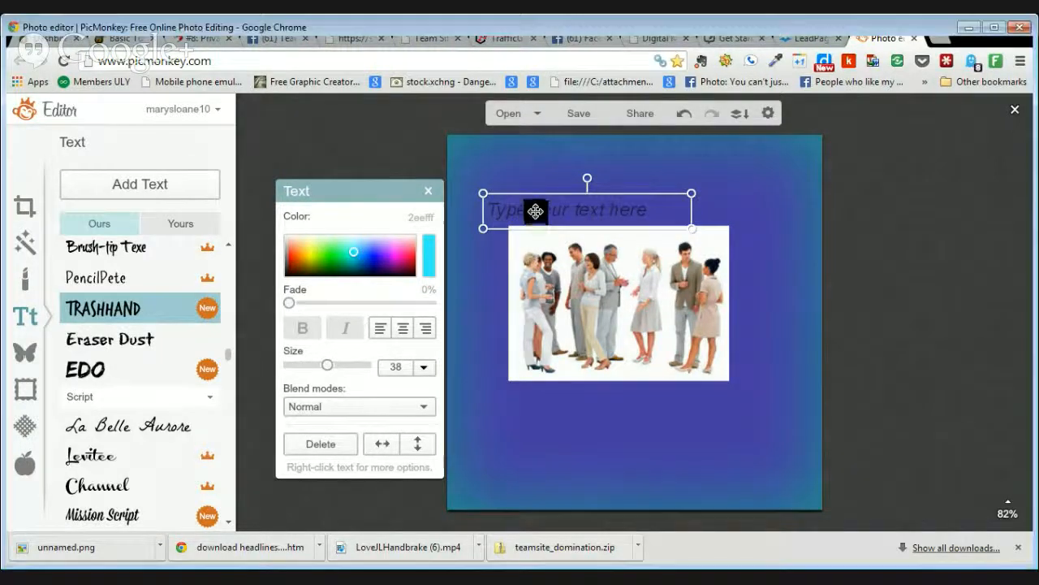
{"action": "left_click_drag", "start_coordinate": [536, 214], "coordinate": [552, 205]}
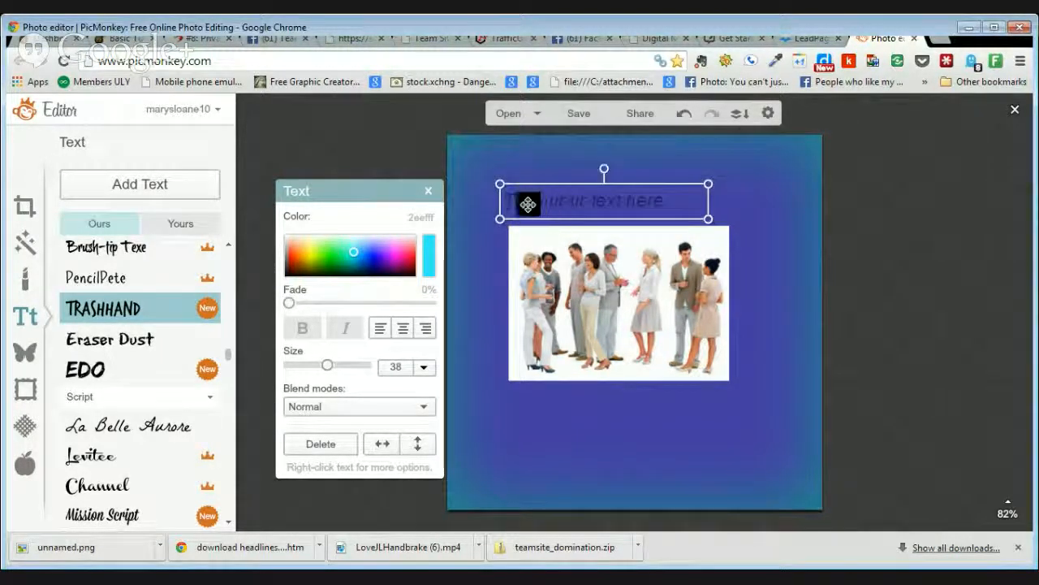
{"action": "double_click", "coordinate": [532, 201]}
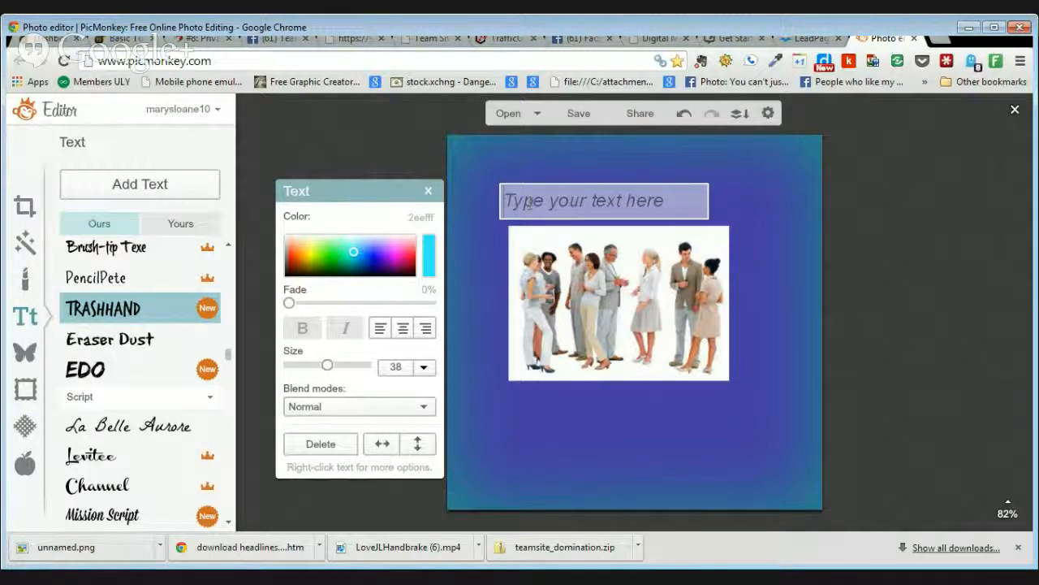
{"action": "type", "text": "NETWORKING IS FUN"}
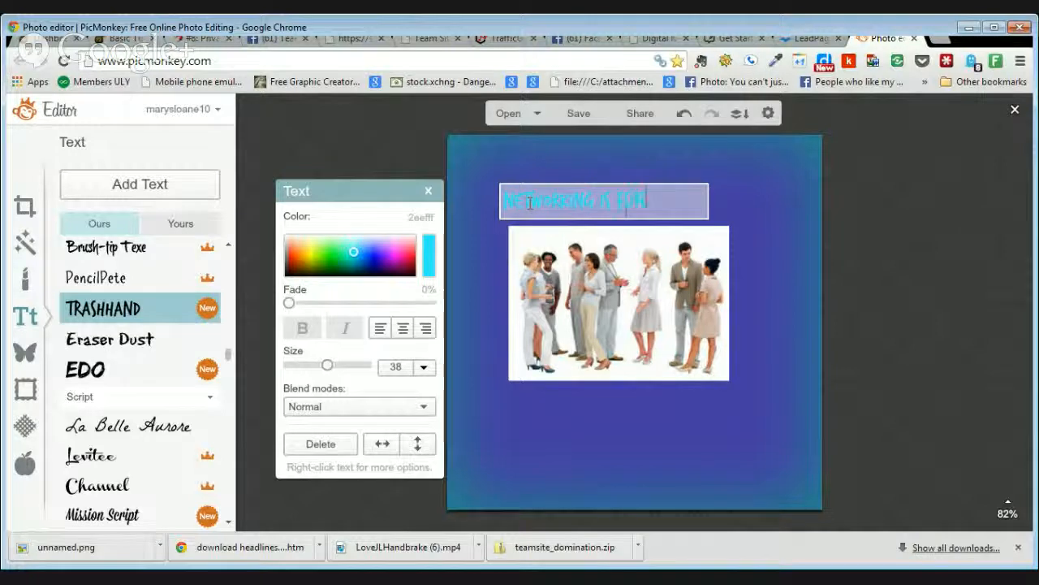
{"action": "type", "text": "!"}
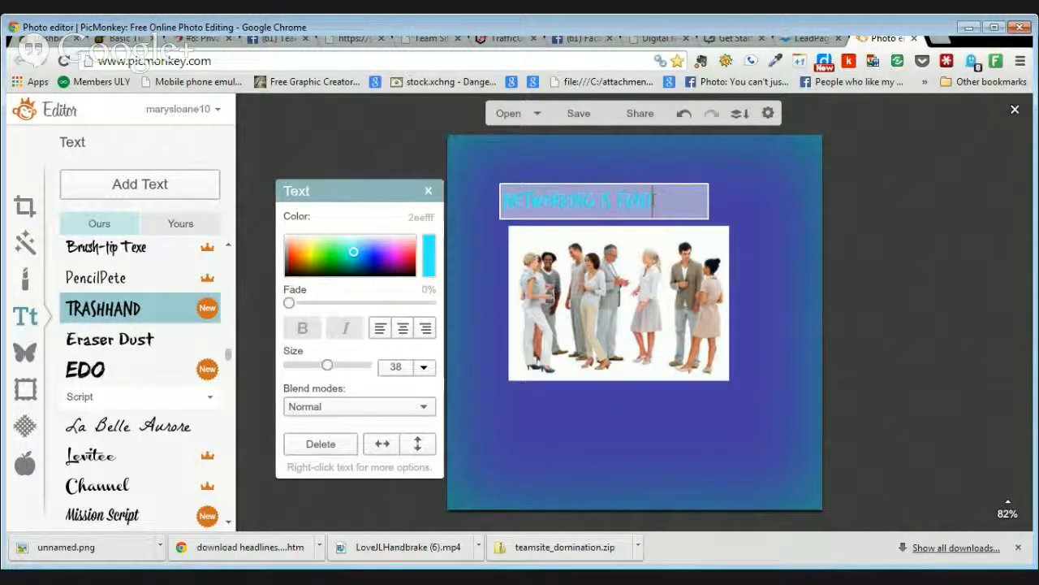
Step: Narrow the headline box and centre it above the group photo
{"action": "left_click", "coordinate": [722, 197]}
{"action": "left_click_drag", "start_coordinate": [709, 194], "coordinate": [676, 199]}
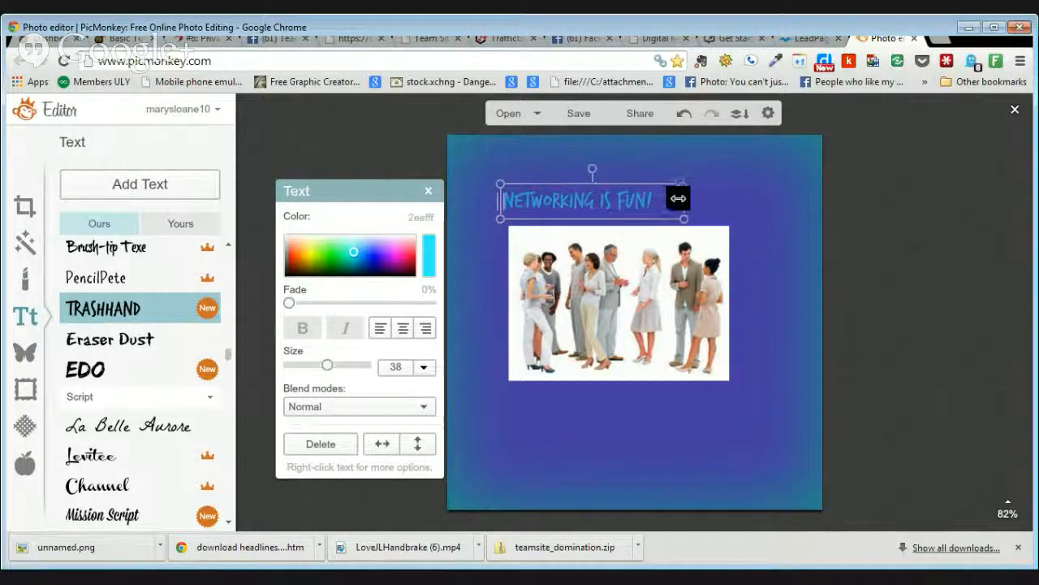
{"action": "left_click_drag", "start_coordinate": [591, 202], "coordinate": [626, 204]}
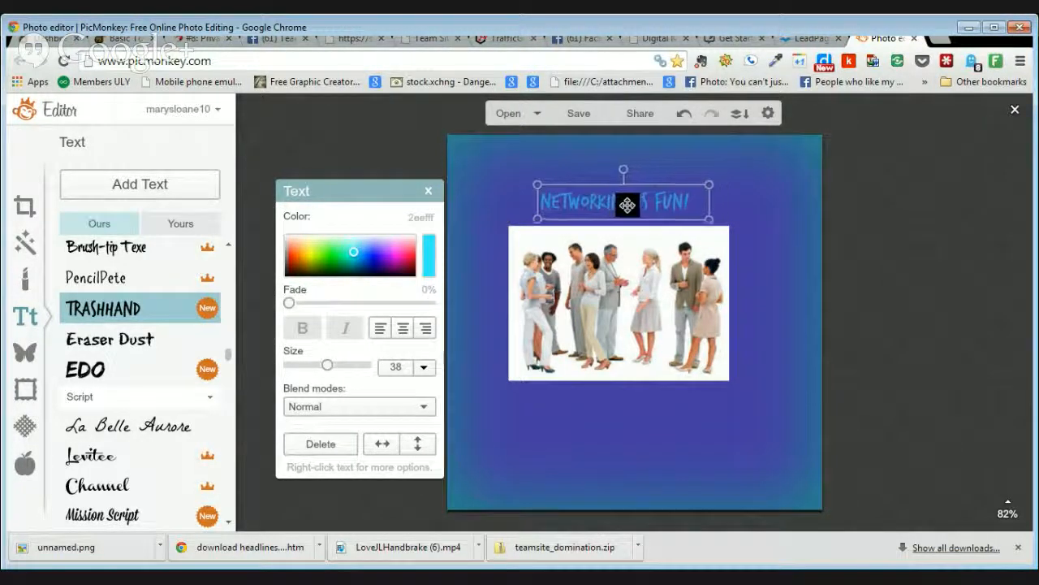
{"action": "left_click", "coordinate": [710, 161]}
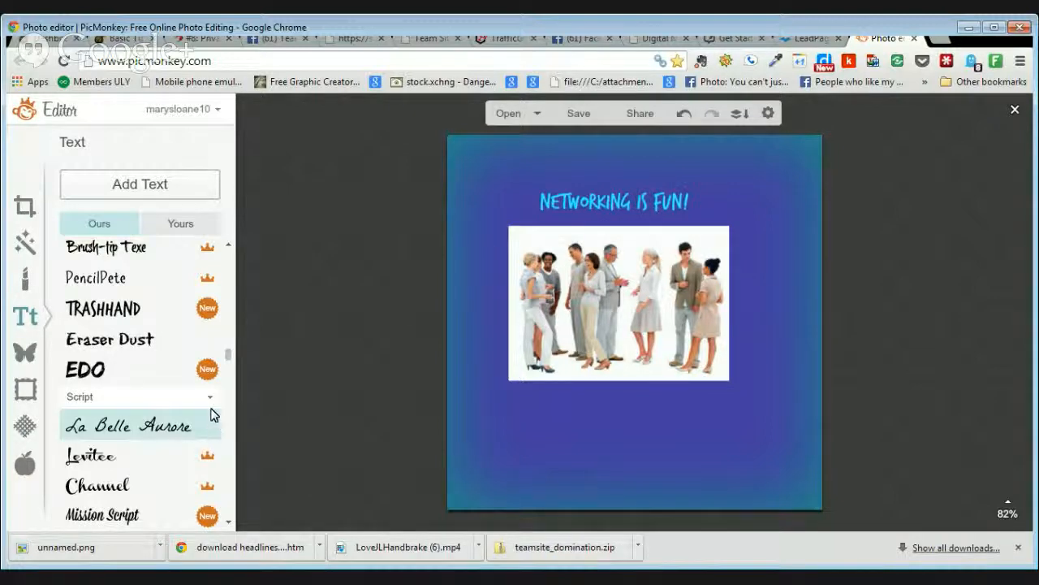
Step: Set the headline in the EDO font and widen its box to fit one line
{"action": "left_click", "coordinate": [622, 209]}
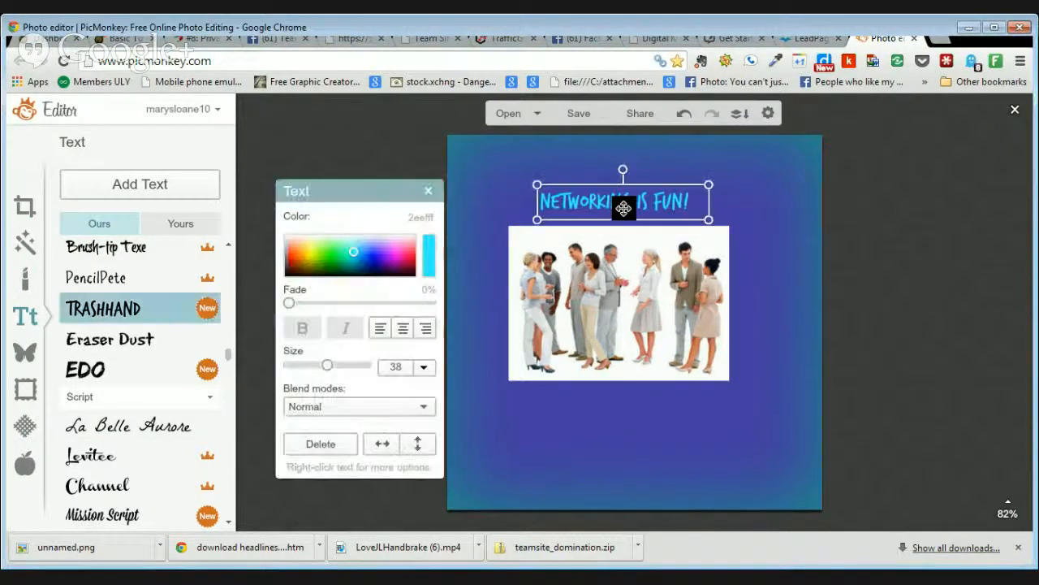
{"action": "double_click", "coordinate": [546, 208]}
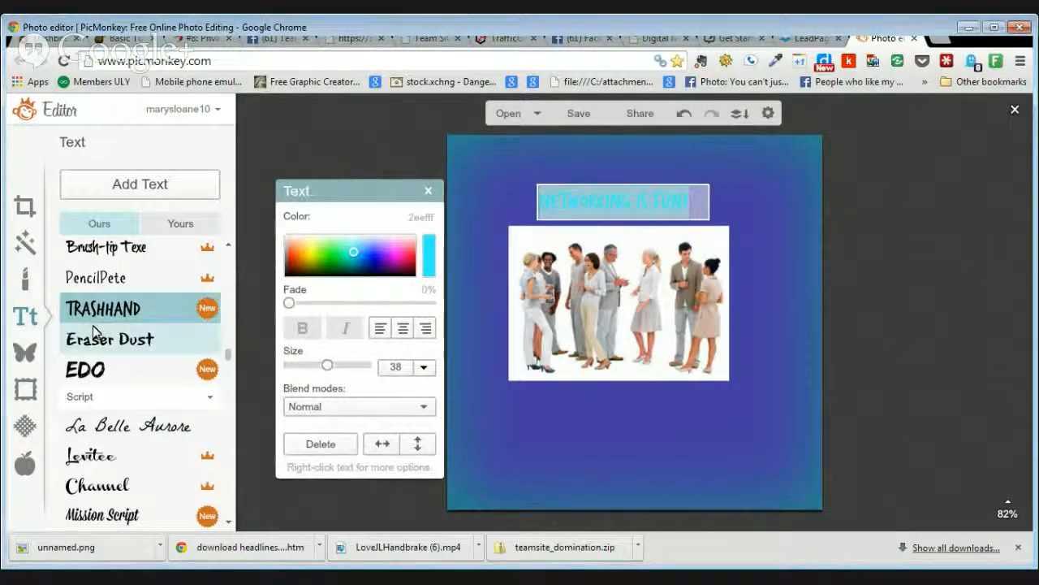
{"action": "left_click", "coordinate": [89, 375]}
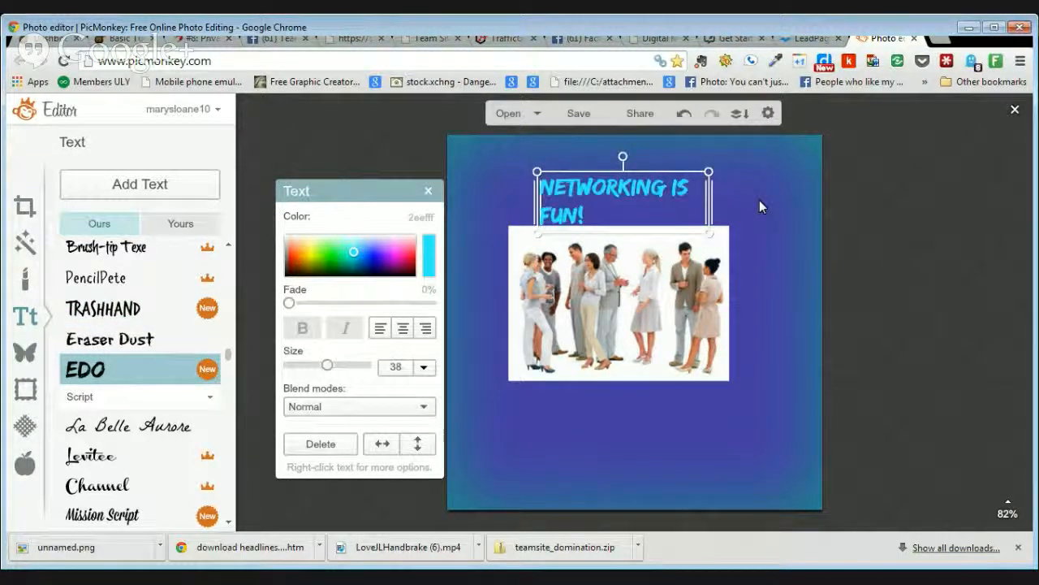
{"action": "left_click_drag", "start_coordinate": [712, 202], "coordinate": [753, 188]}
{"action": "left_click_drag", "start_coordinate": [594, 211], "coordinate": [565, 213]}
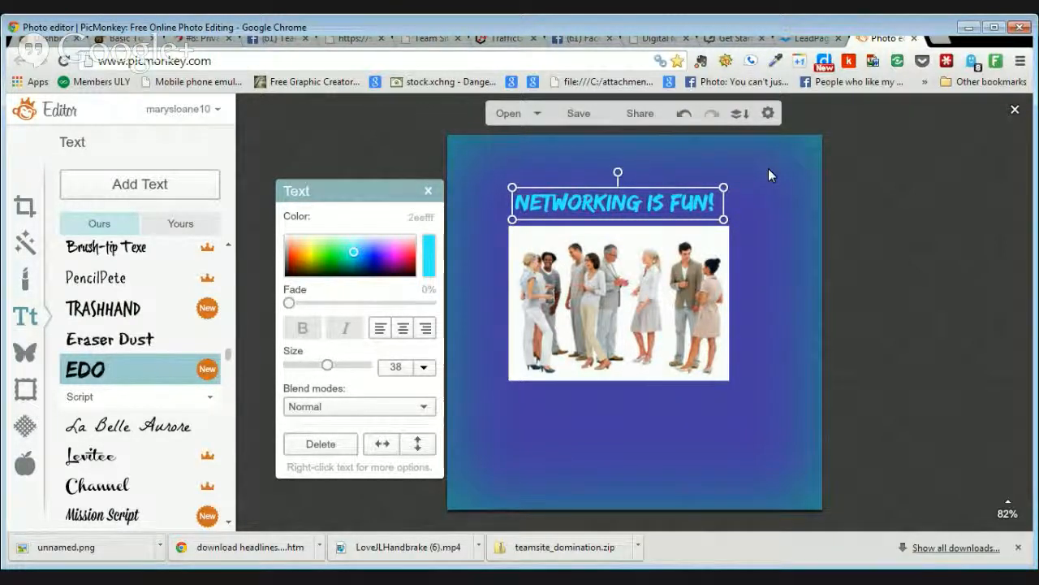
Step: Change the headline text colour to yellow (ecff25)
{"action": "double_click", "coordinate": [633, 210]}
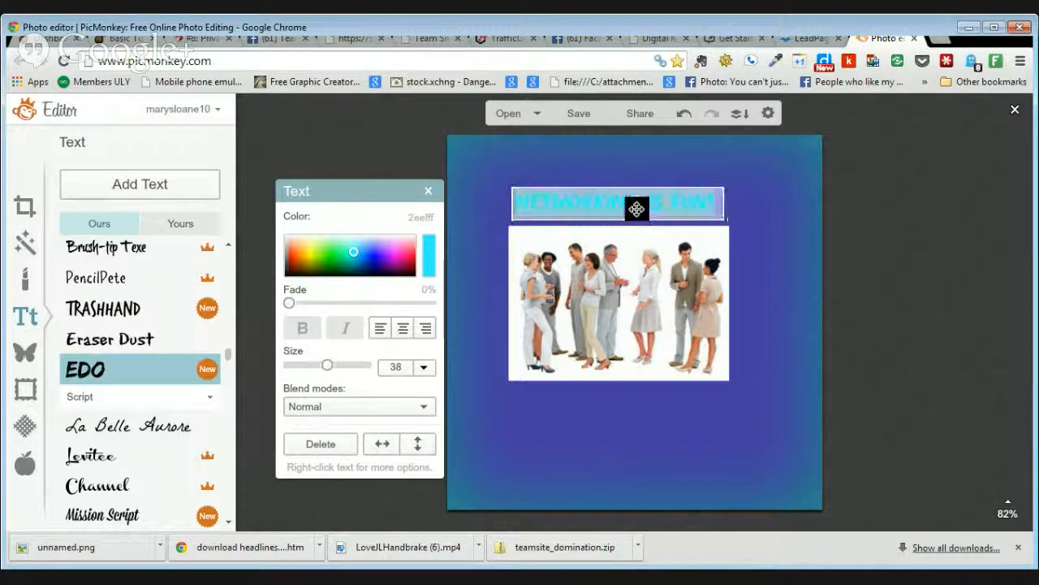
{"action": "left_click", "coordinate": [314, 258]}
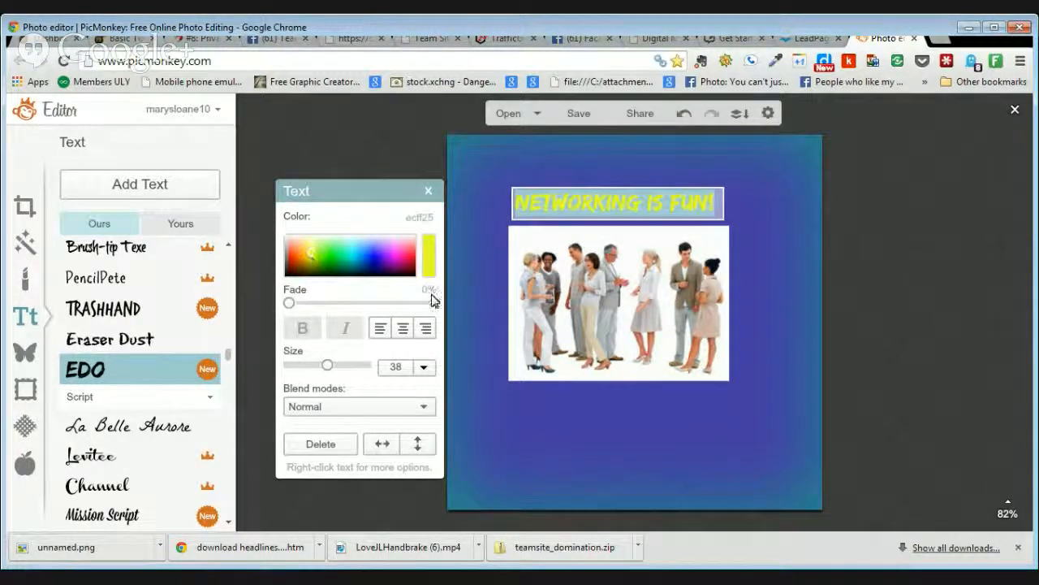
{"action": "left_click", "coordinate": [704, 171]}
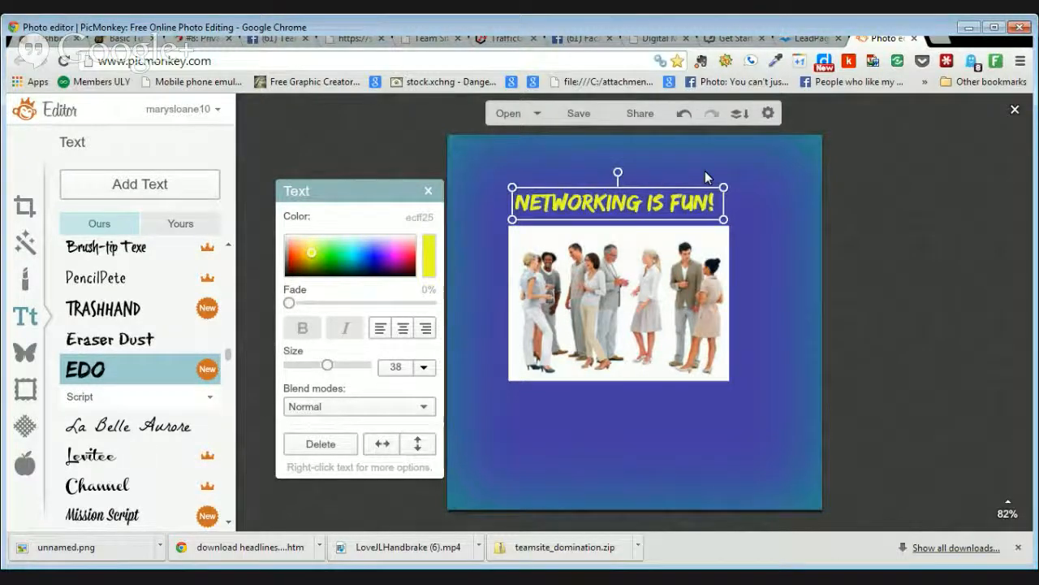
{"action": "left_click", "coordinate": [775, 172]}
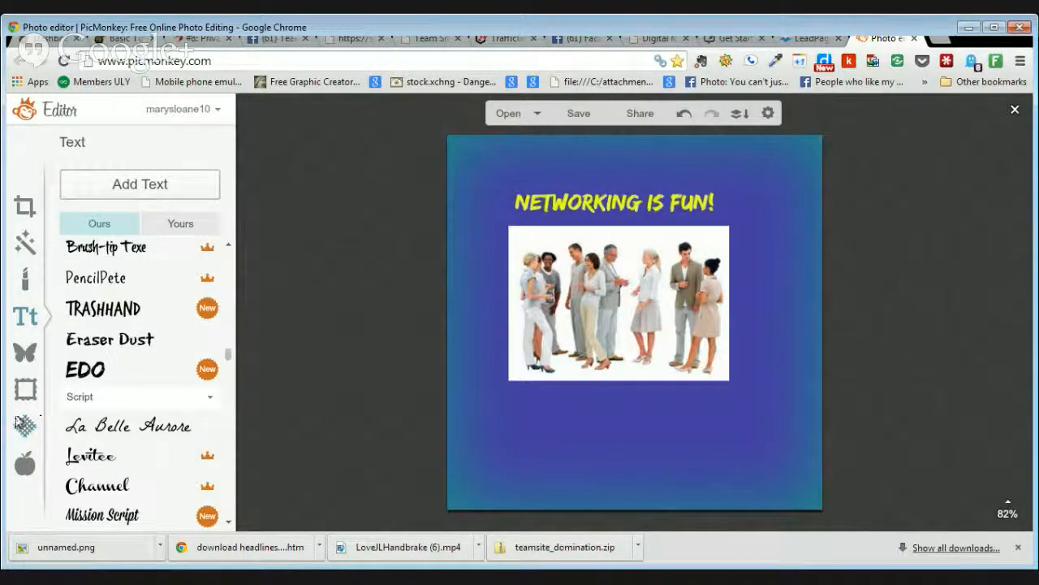
Step: Apply a circle Shape Cutout to the design, then undo it
{"action": "left_click", "coordinate": [30, 394]}
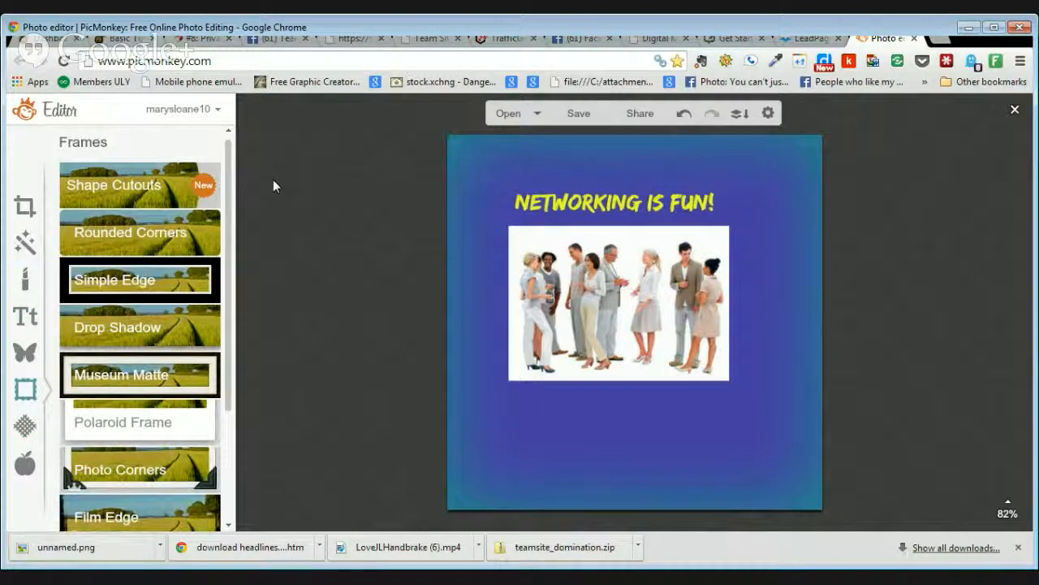
{"action": "left_click", "coordinate": [202, 187]}
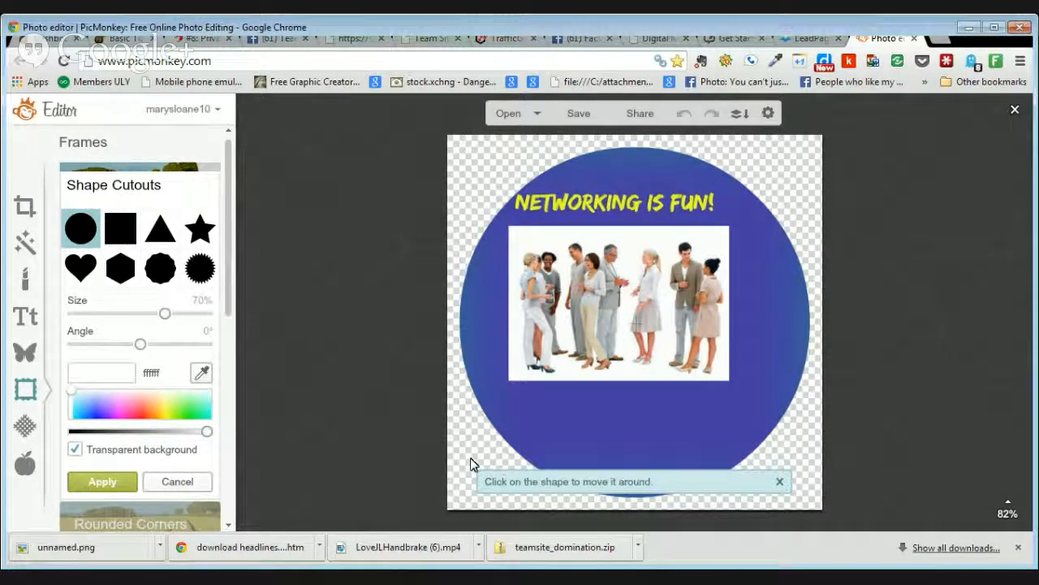
{"action": "left_click", "coordinate": [101, 483]}
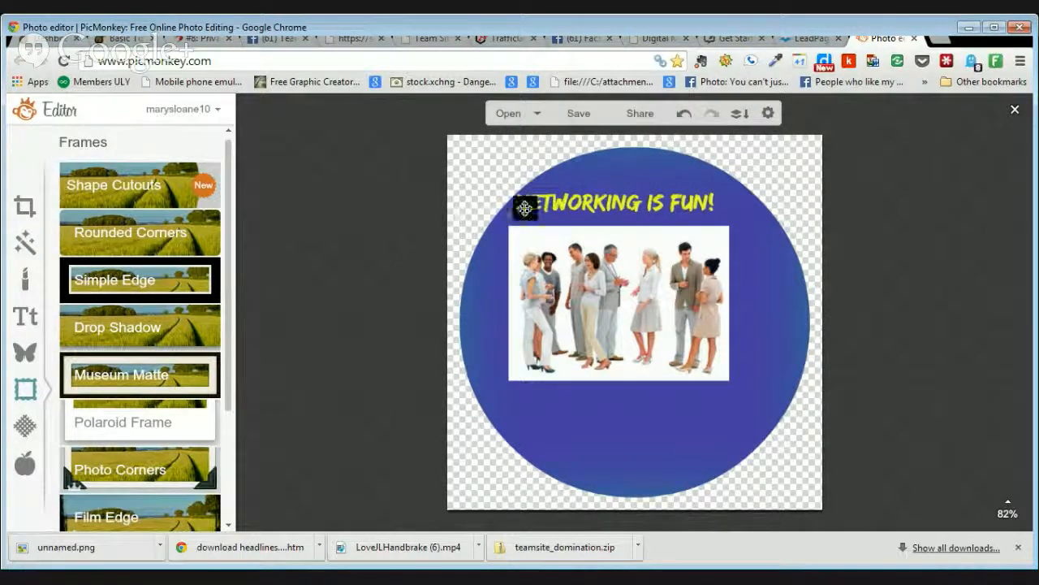
{"action": "left_click", "coordinate": [684, 115]}
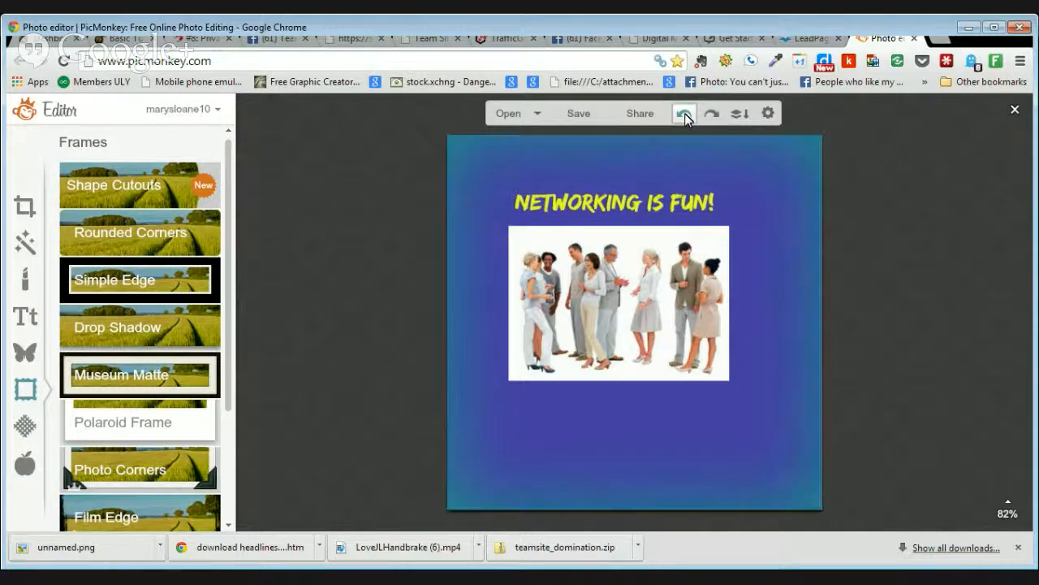
Step: Preview circle and star cutouts, then settle on a scalloped cutout with transparent background
{"action": "left_click", "coordinate": [156, 189]}
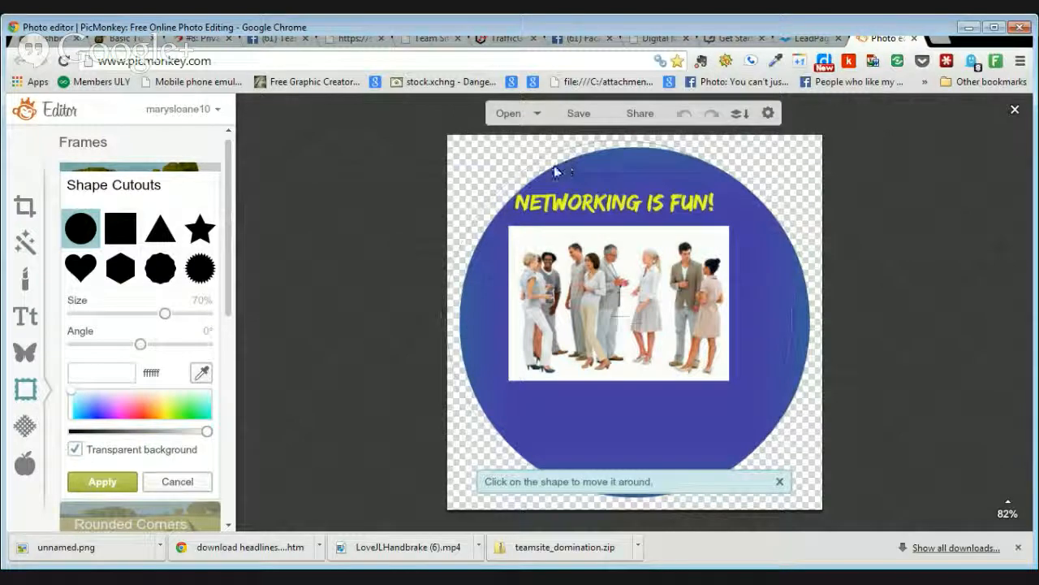
{"action": "left_click_drag", "start_coordinate": [584, 166], "coordinate": [562, 164]}
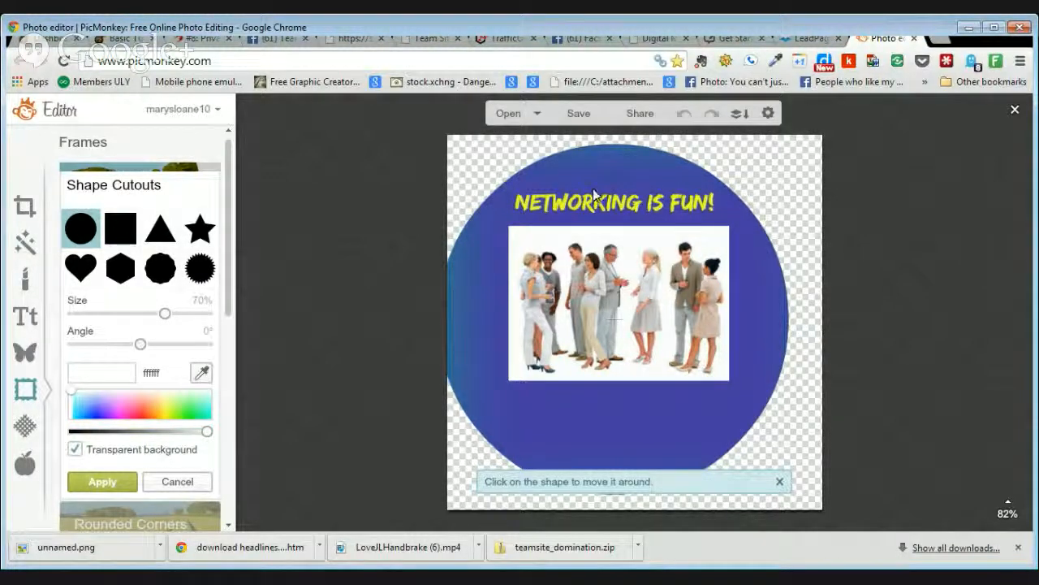
{"action": "left_click_drag", "start_coordinate": [605, 178], "coordinate": [625, 177]}
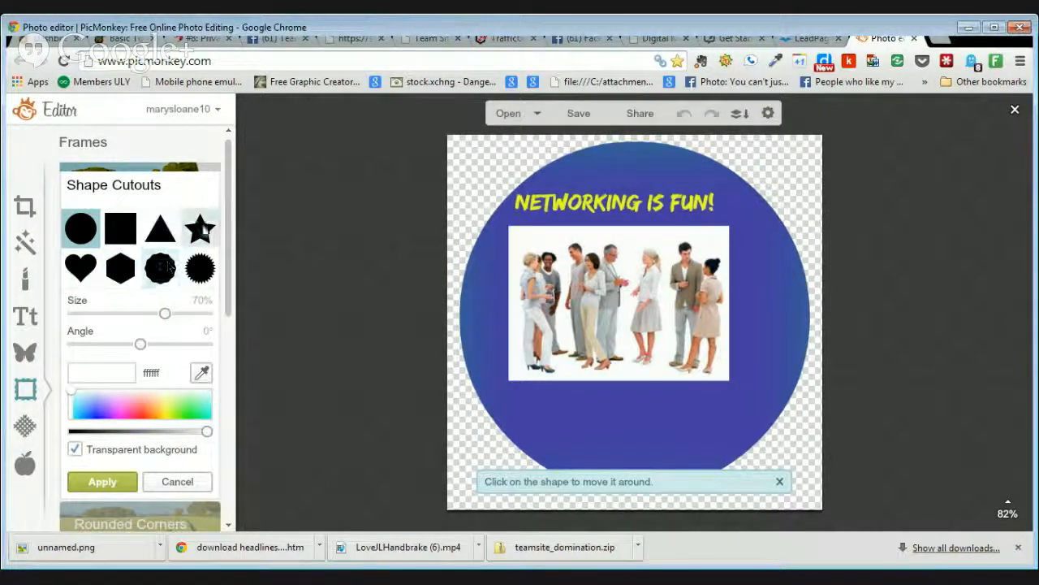
{"action": "left_click", "coordinate": [202, 233]}
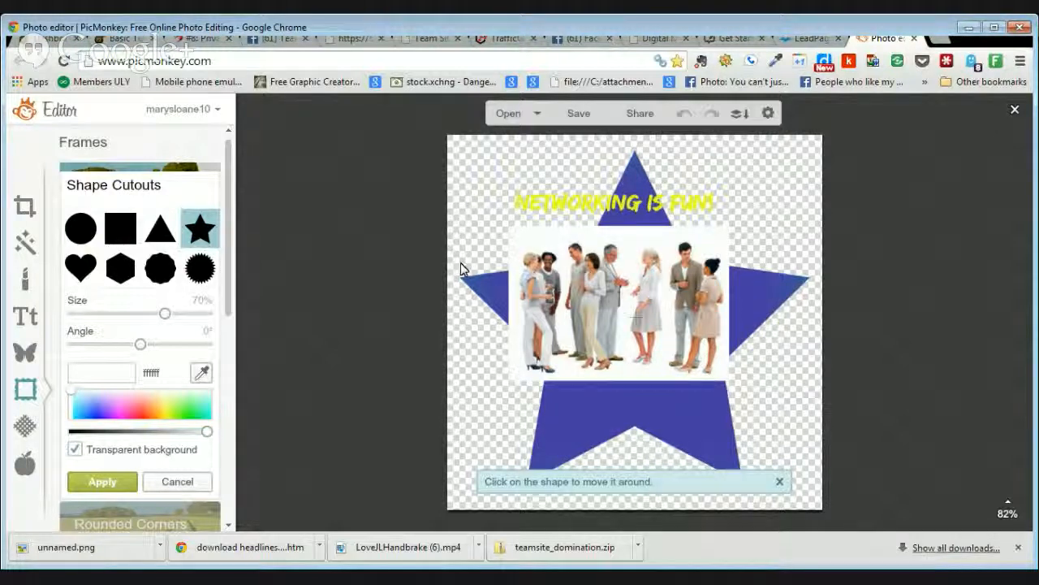
{"action": "left_click", "coordinate": [160, 272]}
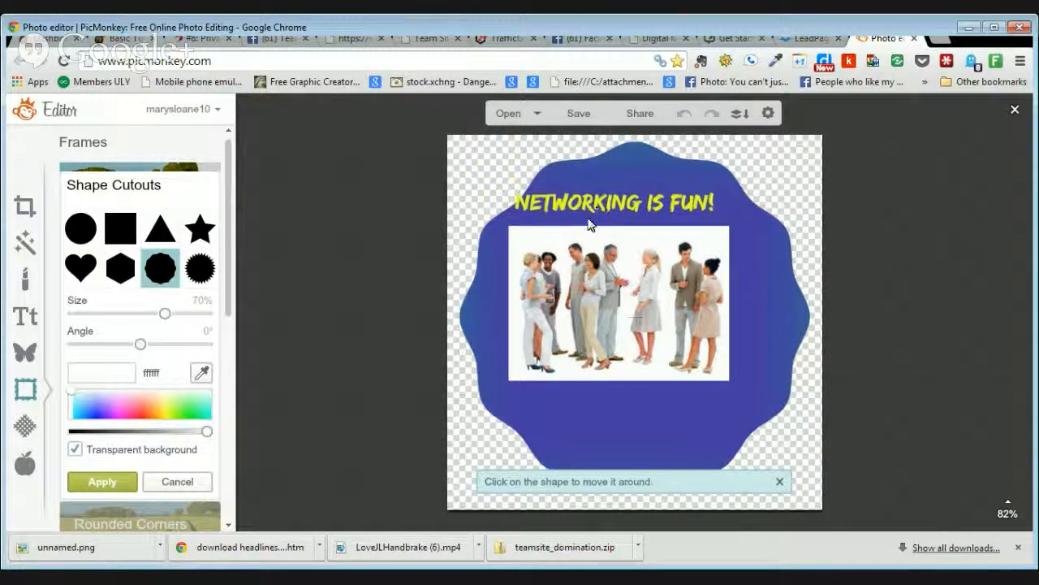
{"action": "left_click_drag", "start_coordinate": [607, 164], "coordinate": [587, 167]}
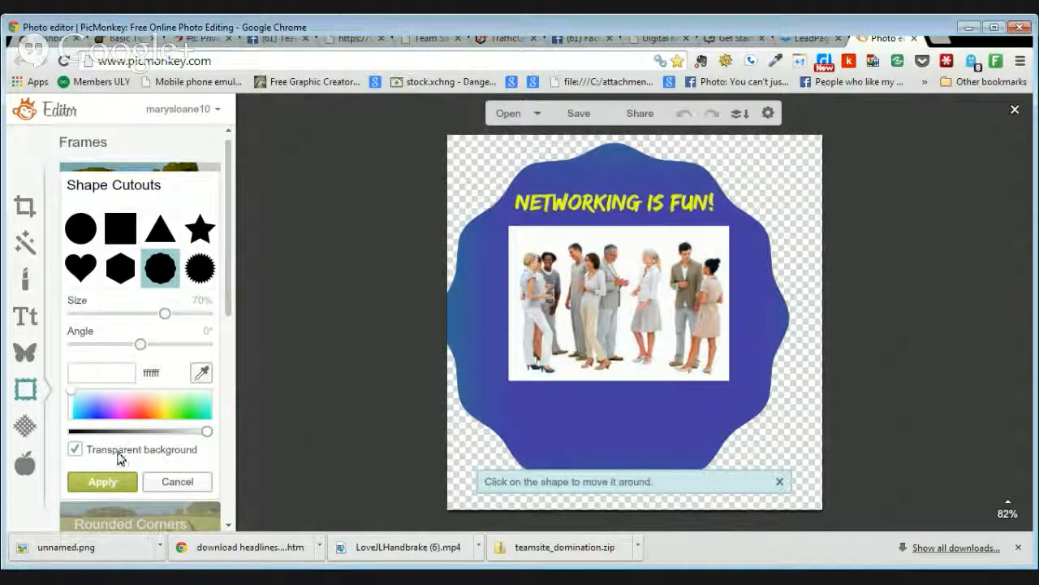
{"action": "left_click", "coordinate": [74, 452]}
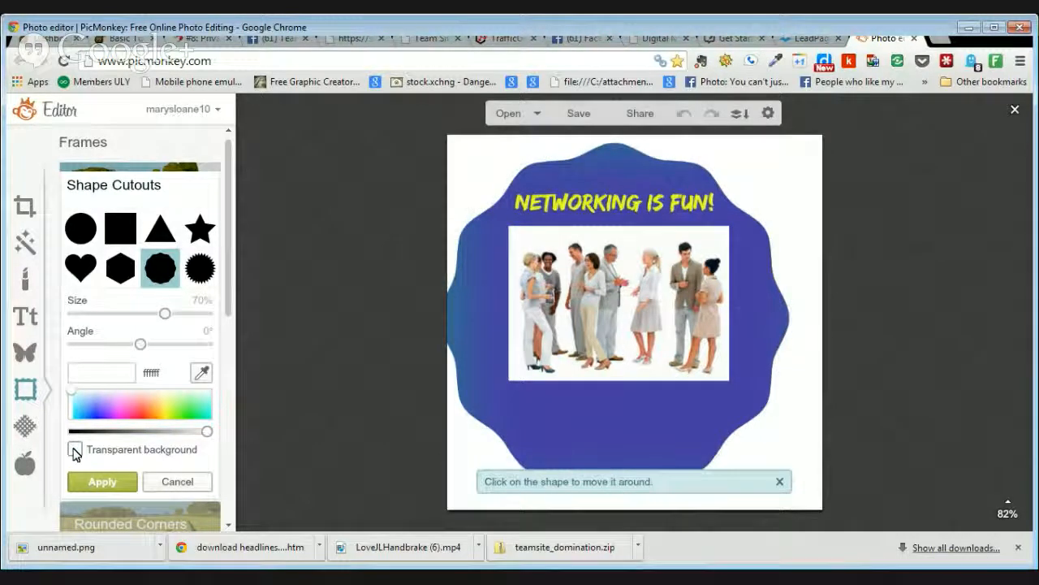
{"action": "left_click", "coordinate": [74, 451]}
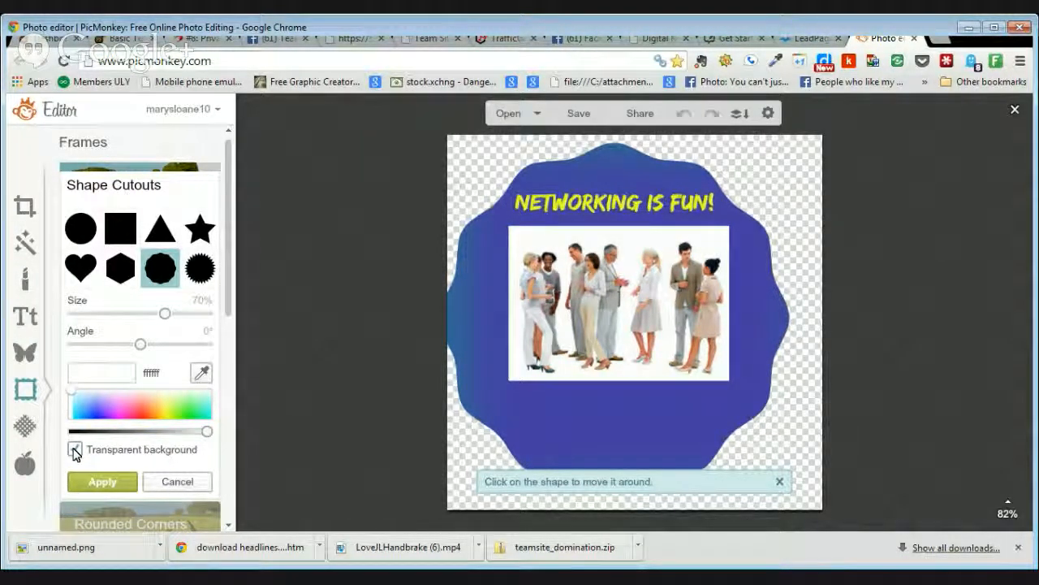
{"action": "mouse_move", "coordinate": [140, 344]}
{"action": "left_mouse_down"}
{"action": "mouse_move", "coordinate": [176, 350]}
{"action": "mouse_move", "coordinate": [139, 347]}
{"action": "left_mouse_up"}
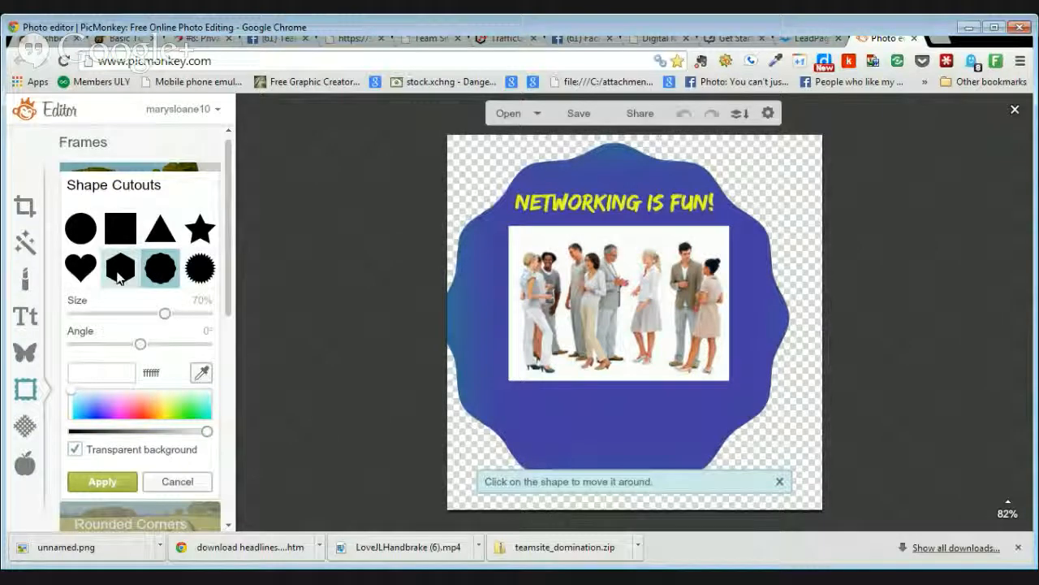
Step: Switch the cutout to a triangle, size it to 90%, position it, and tilt it to about 36°
{"action": "left_click", "coordinate": [167, 241]}
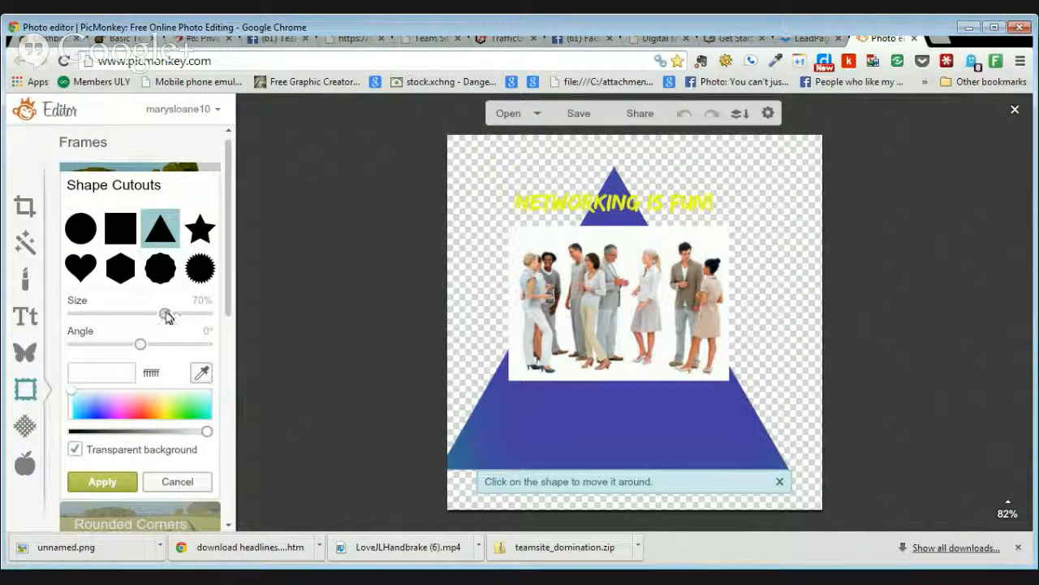
{"action": "left_click_drag", "start_coordinate": [165, 318], "coordinate": [178, 351]}
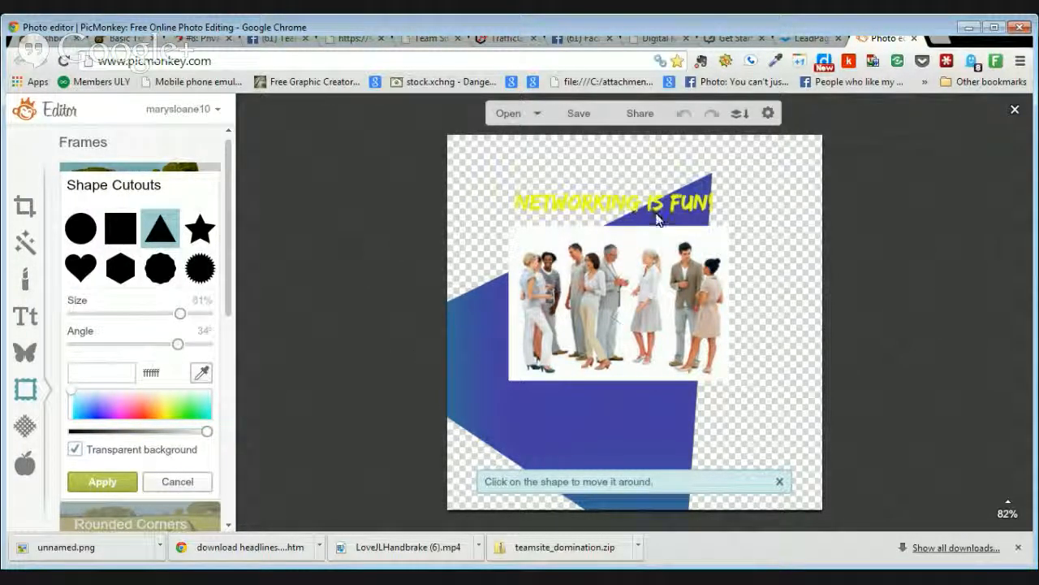
{"action": "left_click_drag", "start_coordinate": [660, 180], "coordinate": [658, 150]}
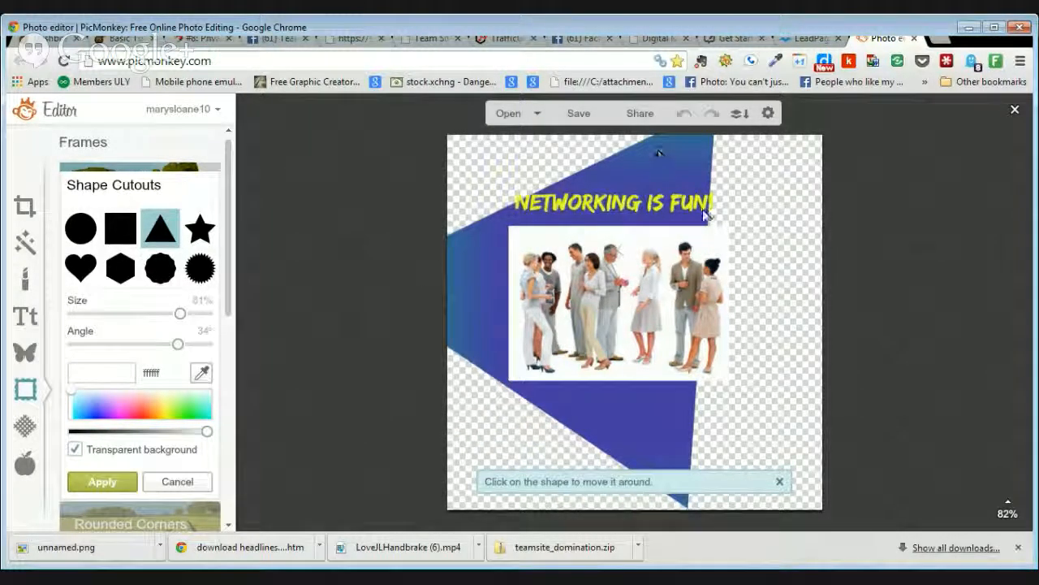
{"action": "left_click_drag", "start_coordinate": [695, 169], "coordinate": [712, 169]}
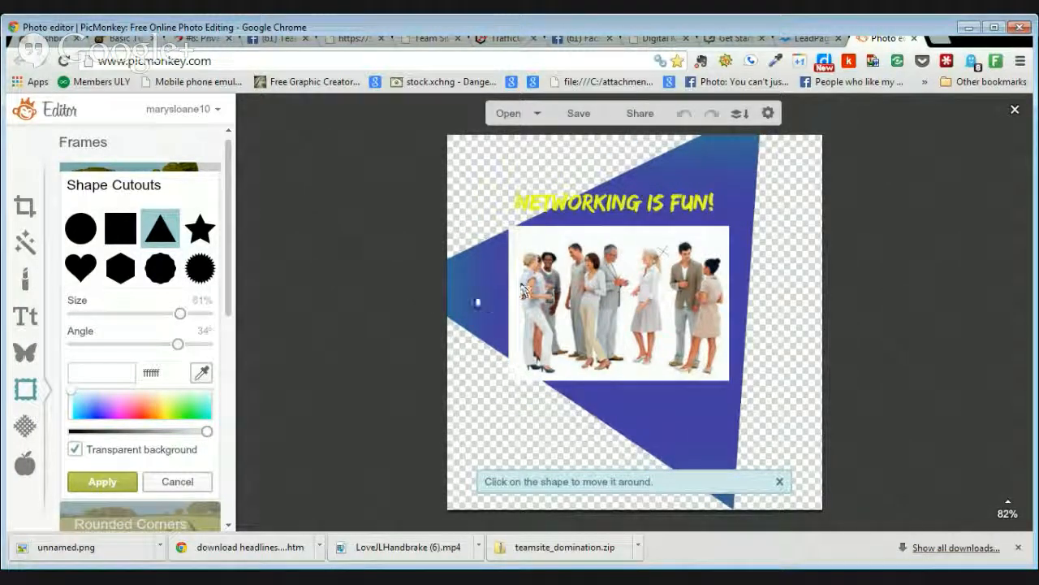
{"action": "left_click_drag", "start_coordinate": [477, 288], "coordinate": [460, 270]}
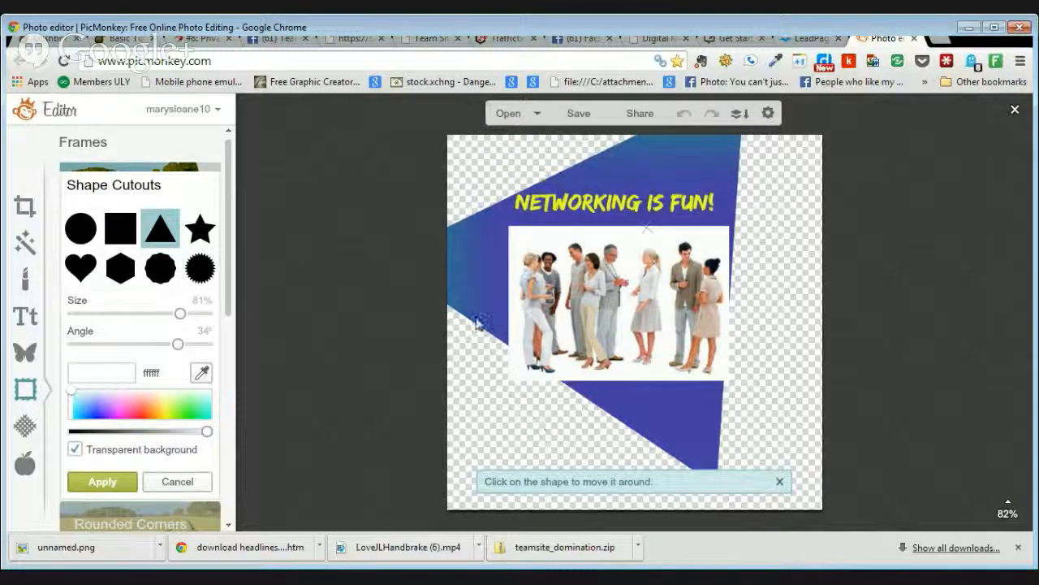
{"action": "left_click_drag", "start_coordinate": [181, 311], "coordinate": [193, 315]}
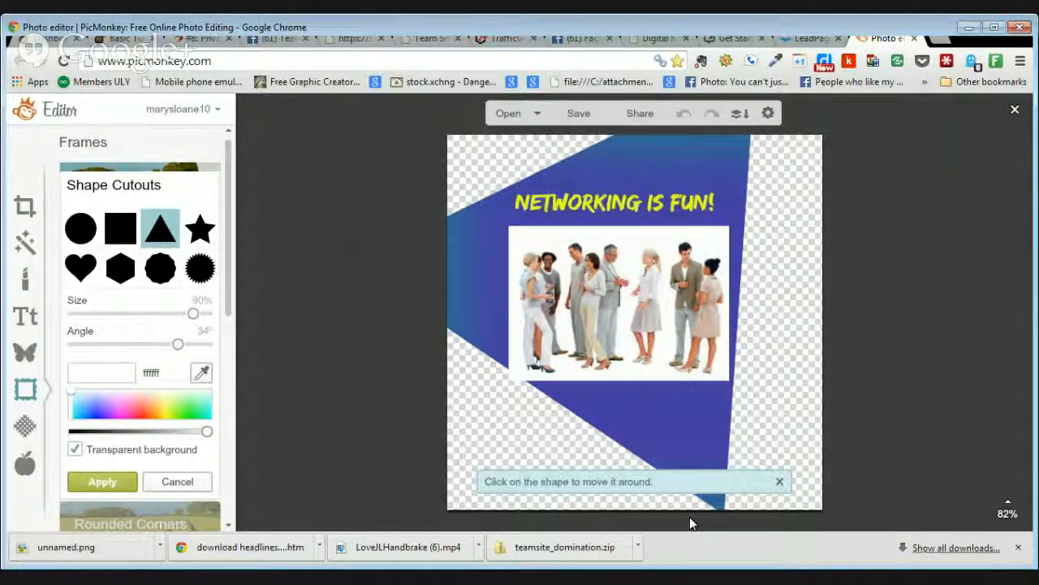
{"action": "mouse_move", "coordinate": [178, 343]}
{"action": "left_mouse_down"}
{"action": "mouse_move", "coordinate": [191, 350]}
{"action": "mouse_move", "coordinate": [180, 346]}
{"action": "left_mouse_up"}
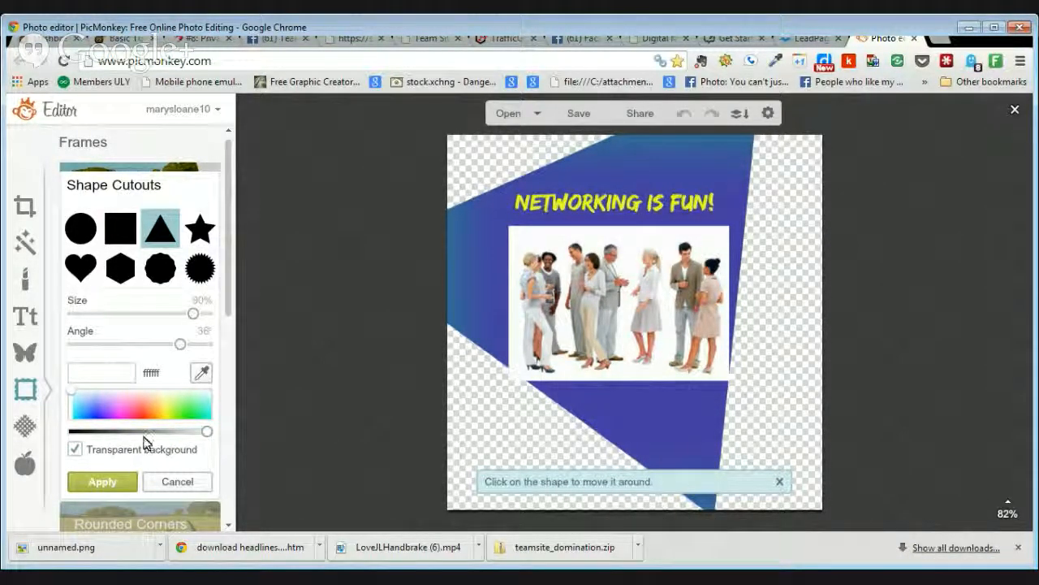
Step: Apply and undo the triangle cutout, then apply transparent rounded corners and preview Museum Matte
{"action": "left_click", "coordinate": [116, 480]}
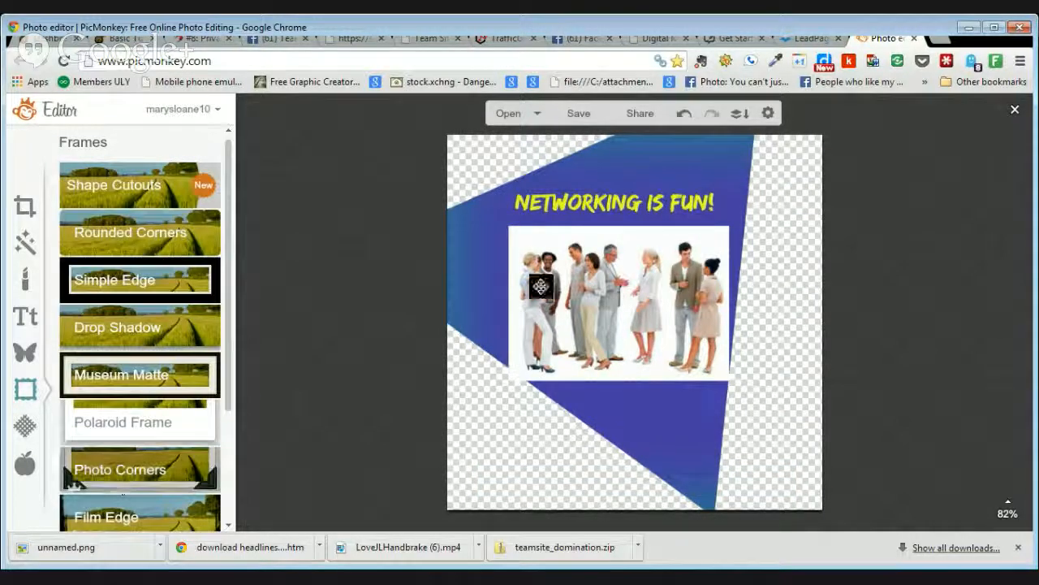
{"action": "left_click", "coordinate": [686, 115]}
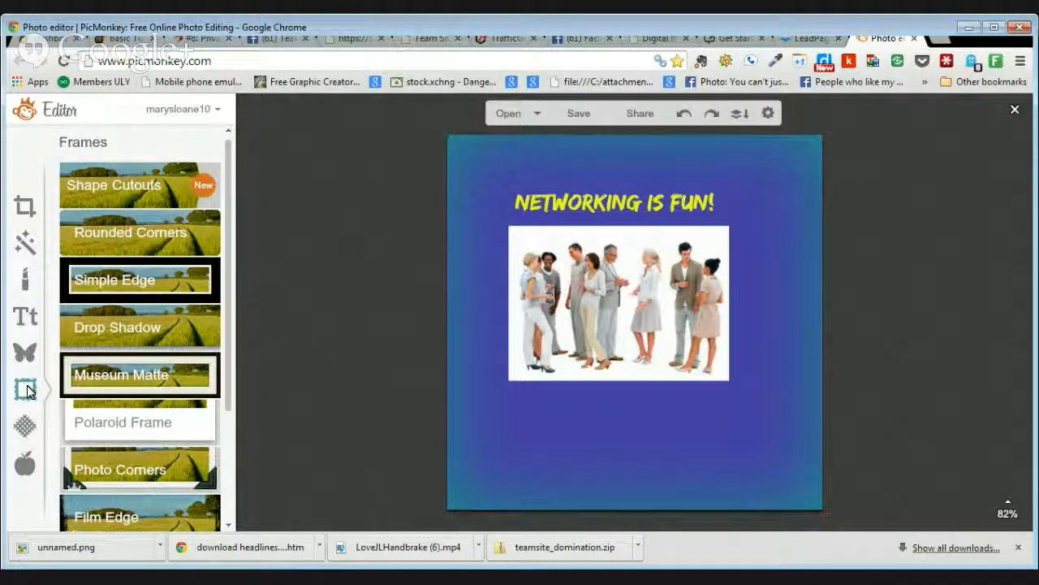
{"action": "left_click", "coordinate": [163, 237]}
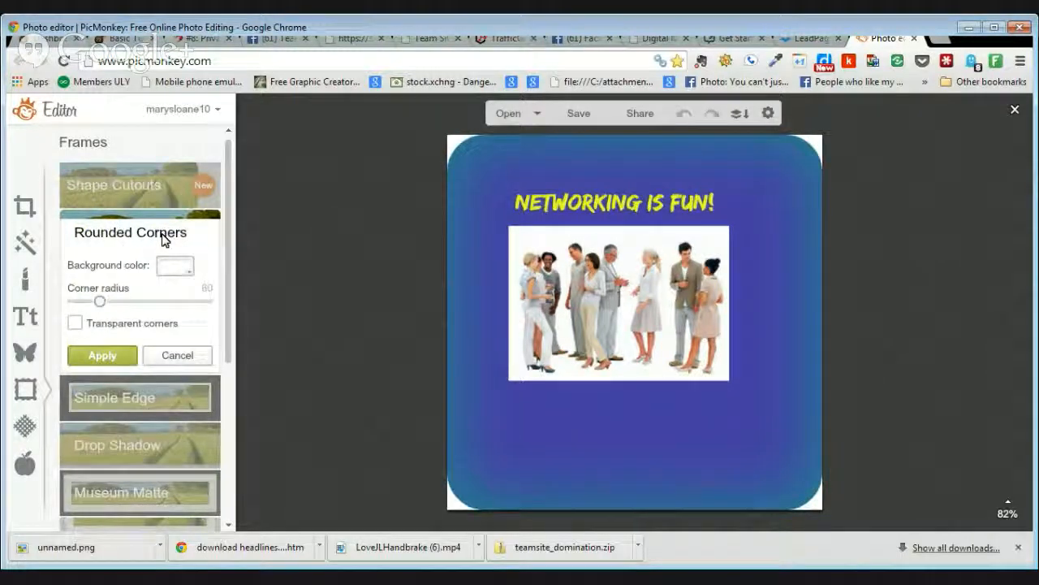
{"action": "left_click", "coordinate": [76, 324]}
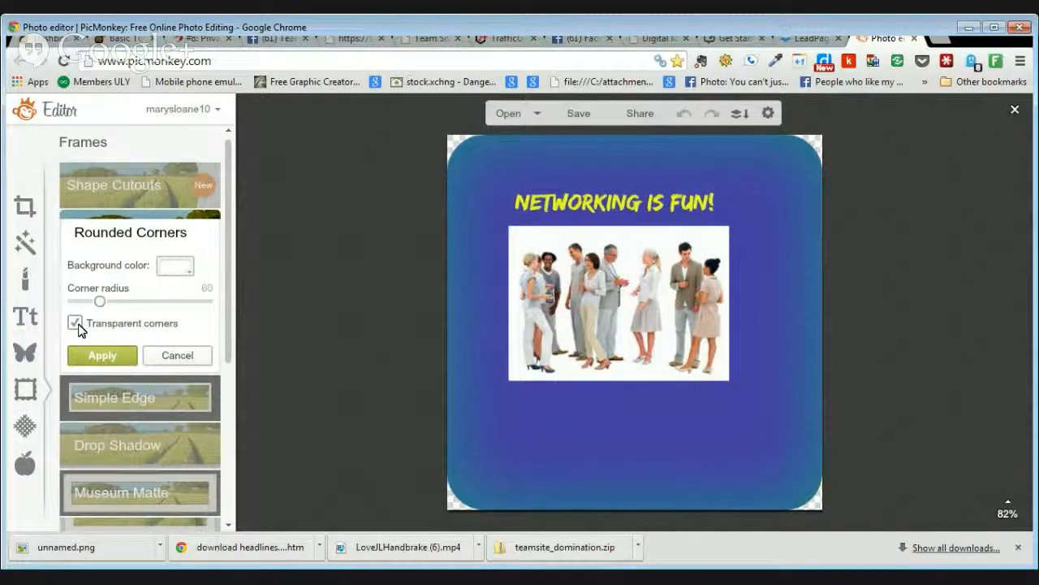
{"action": "left_click", "coordinate": [113, 355]}
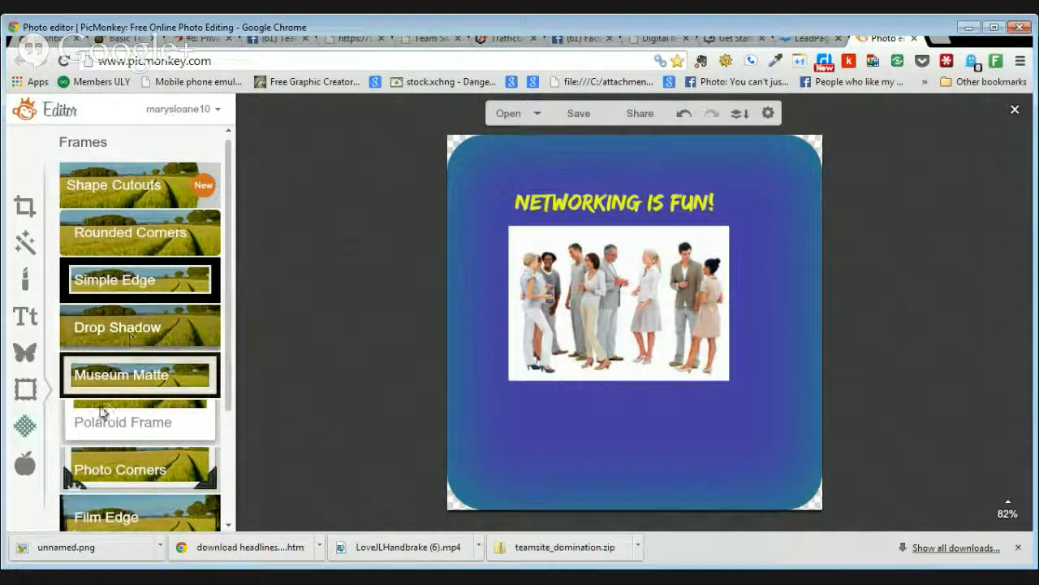
{"action": "left_click", "coordinate": [166, 374]}
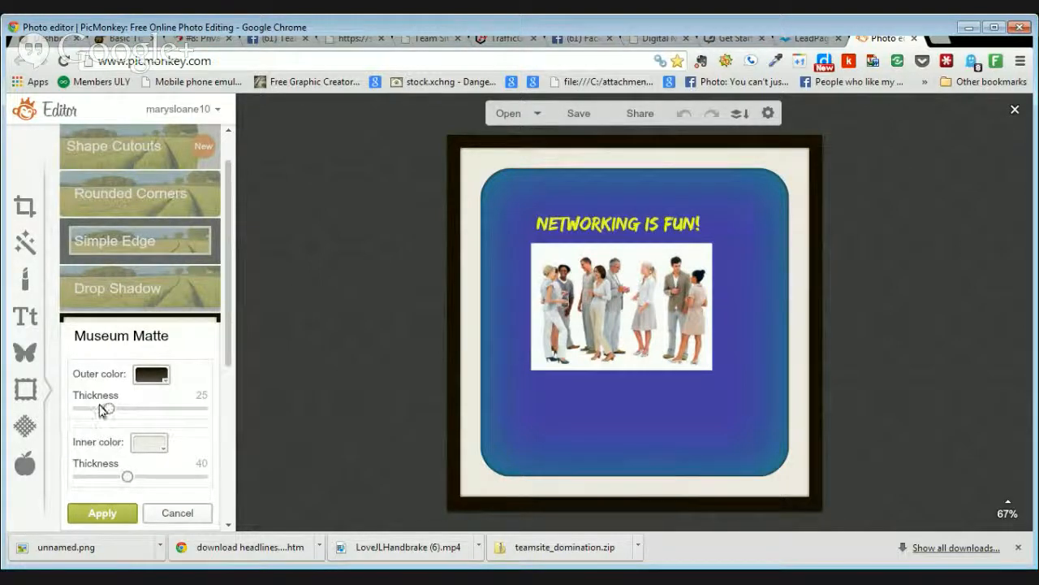
Step: Set the museum matte's outer border to blue and adjust both thickness sliders
{"action": "left_click", "coordinate": [158, 376]}
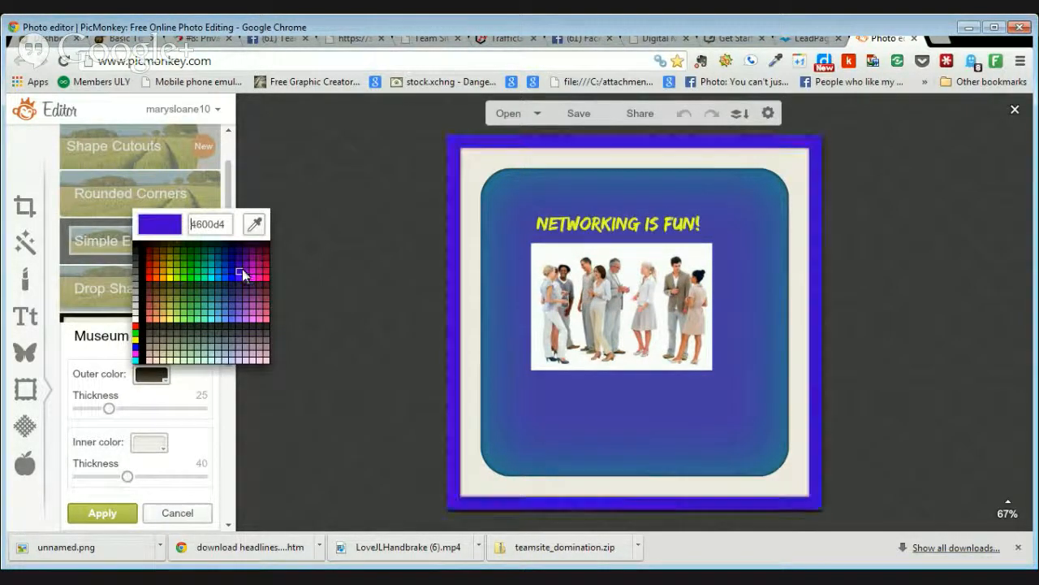
{"action": "left_click", "coordinate": [236, 271]}
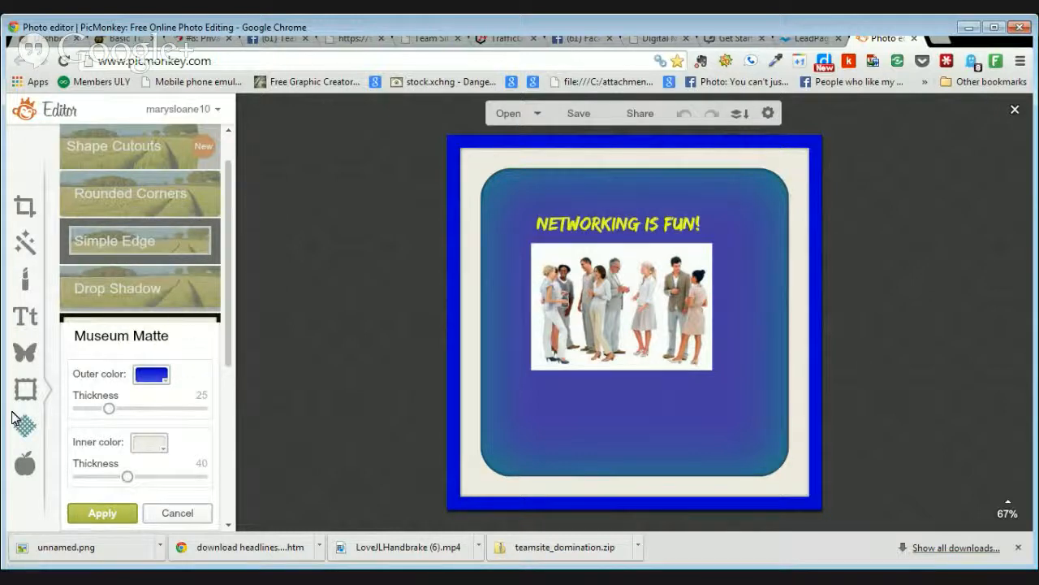
{"action": "mouse_move", "coordinate": [109, 409]}
{"action": "left_mouse_down"}
{"action": "mouse_move", "coordinate": [81, 411]}
{"action": "mouse_move", "coordinate": [123, 418]}
{"action": "left_mouse_up"}
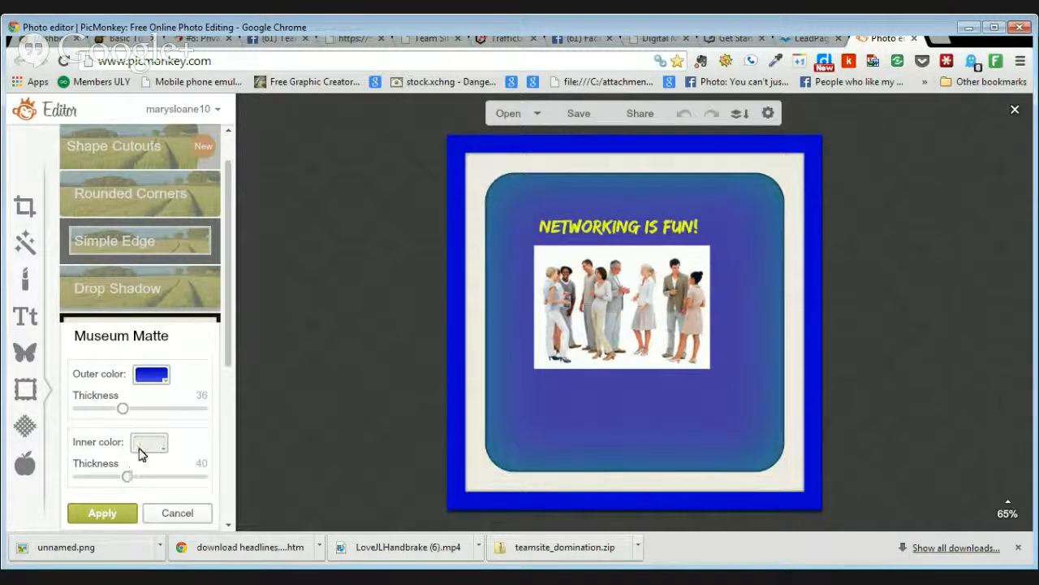
{"action": "mouse_move", "coordinate": [126, 477]}
{"action": "left_mouse_down"}
{"action": "mouse_move", "coordinate": [168, 476]}
{"action": "mouse_move", "coordinate": [85, 480]}
{"action": "mouse_move", "coordinate": [118, 482]}
{"action": "left_mouse_up"}
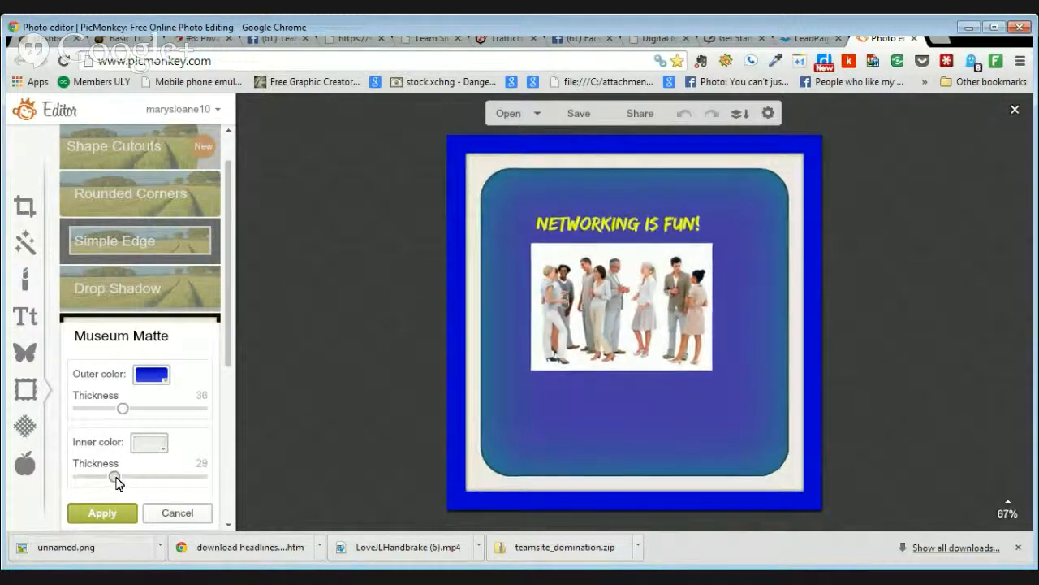
Step: Make the inner matte lime green, apply the frame, then undo it
{"action": "left_click", "coordinate": [154, 445]}
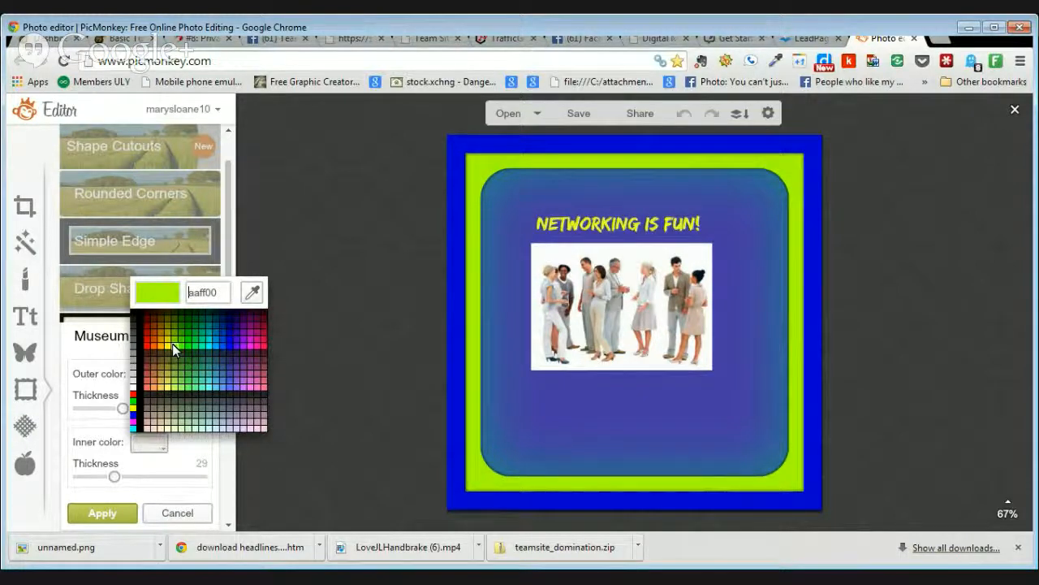
{"action": "left_click", "coordinate": [172, 343]}
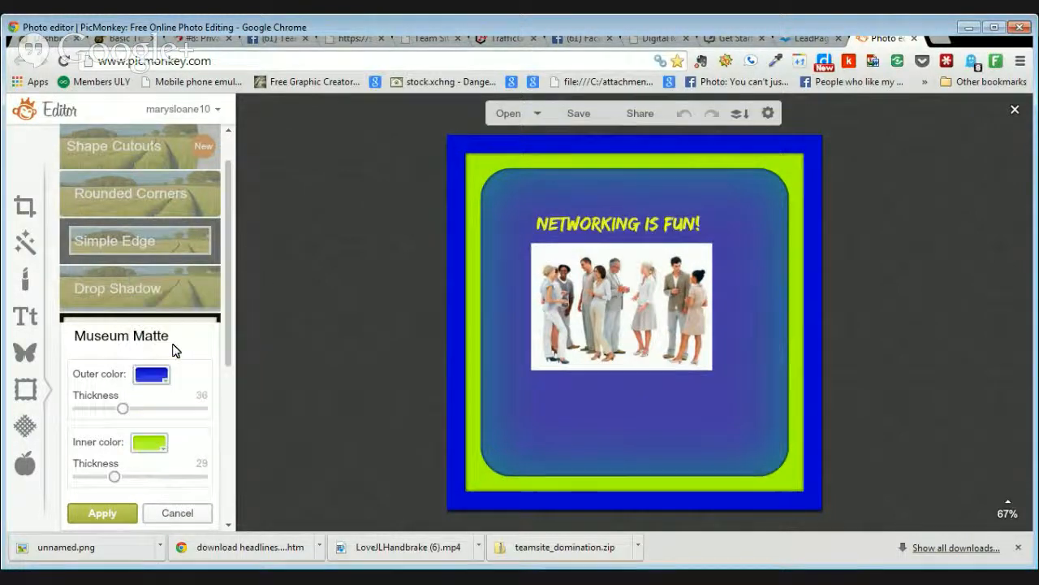
{"action": "left_click", "coordinate": [103, 514]}
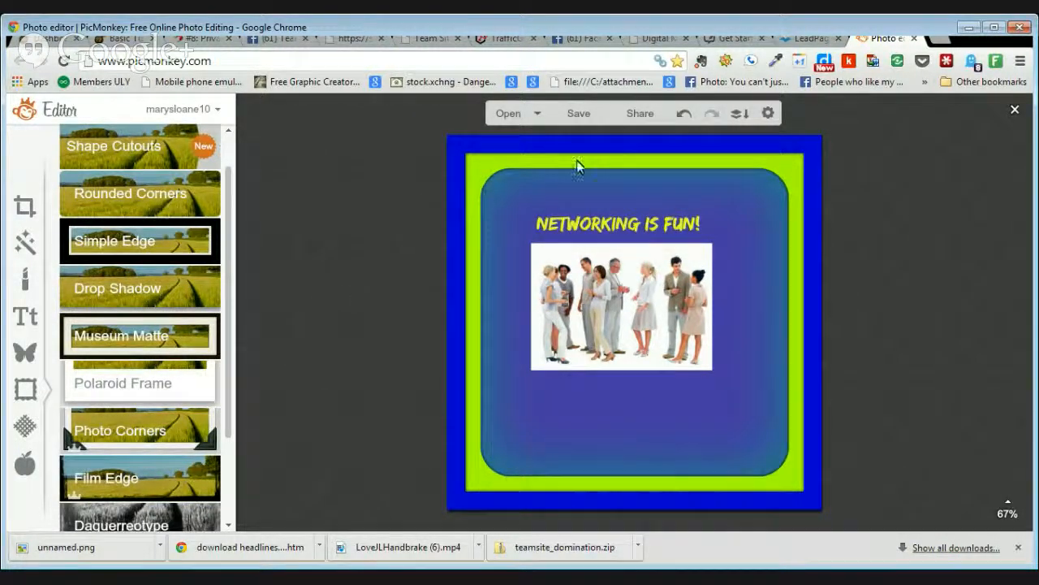
{"action": "left_click", "coordinate": [682, 115]}
Step: Undo the rounded corners and preview the Burst texture in gold and blue rays variations
{"action": "left_click", "coordinate": [682, 115]}
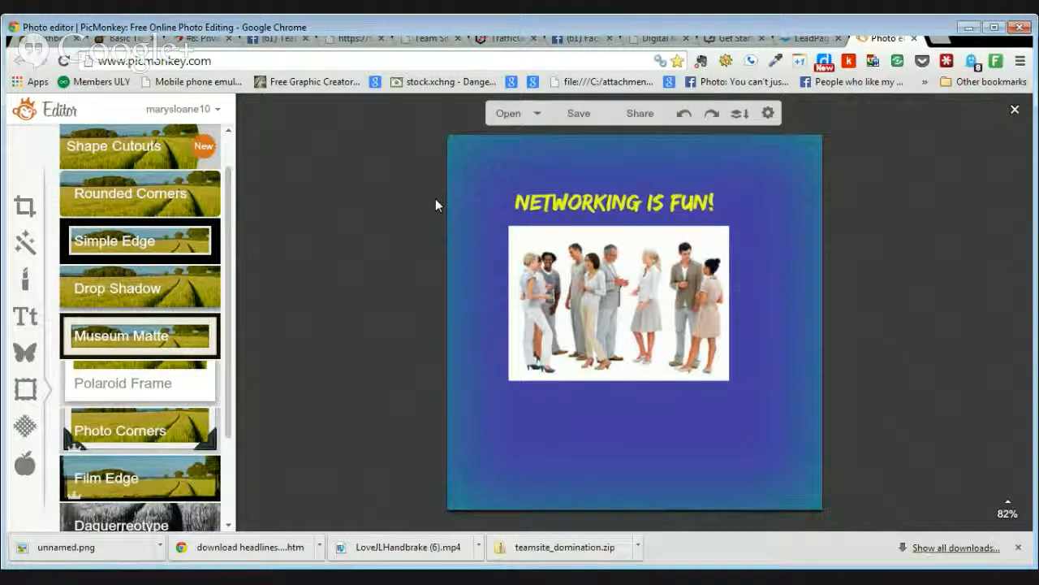
{"action": "left_click", "coordinate": [25, 427]}
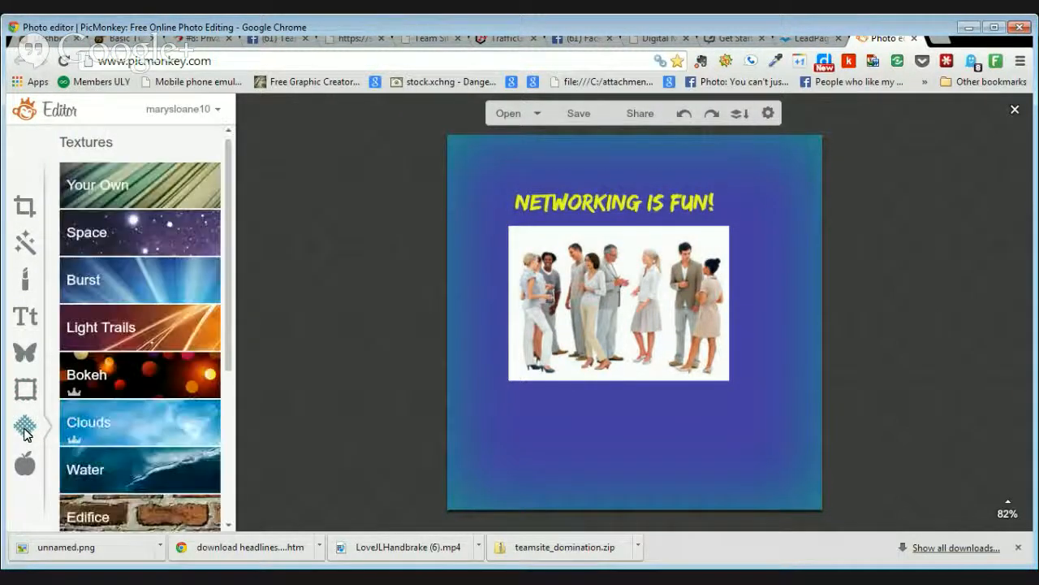
{"action": "left_click", "coordinate": [156, 286]}
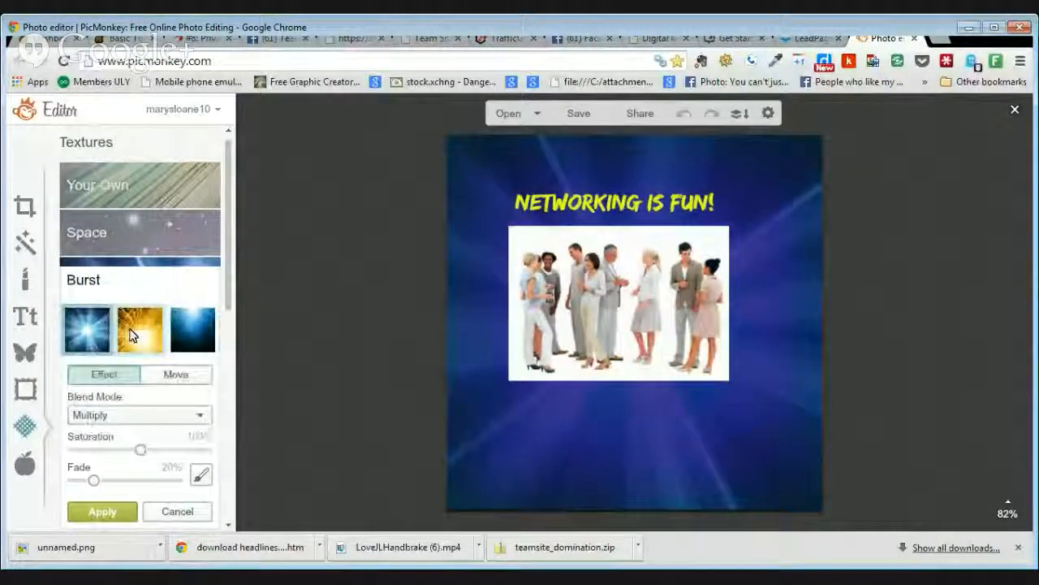
{"action": "left_click", "coordinate": [143, 342]}
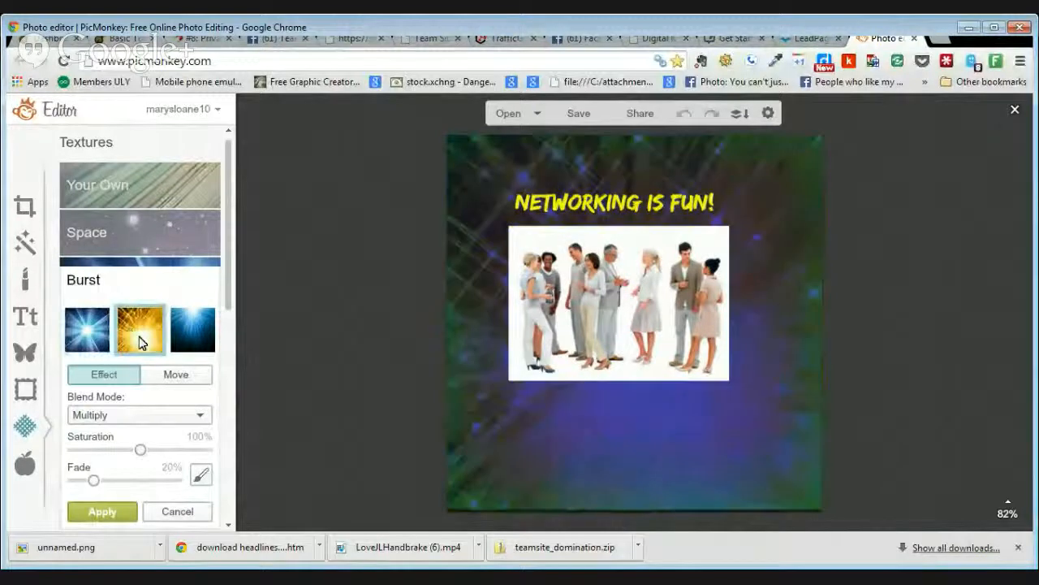
{"action": "left_click", "coordinate": [95, 336]}
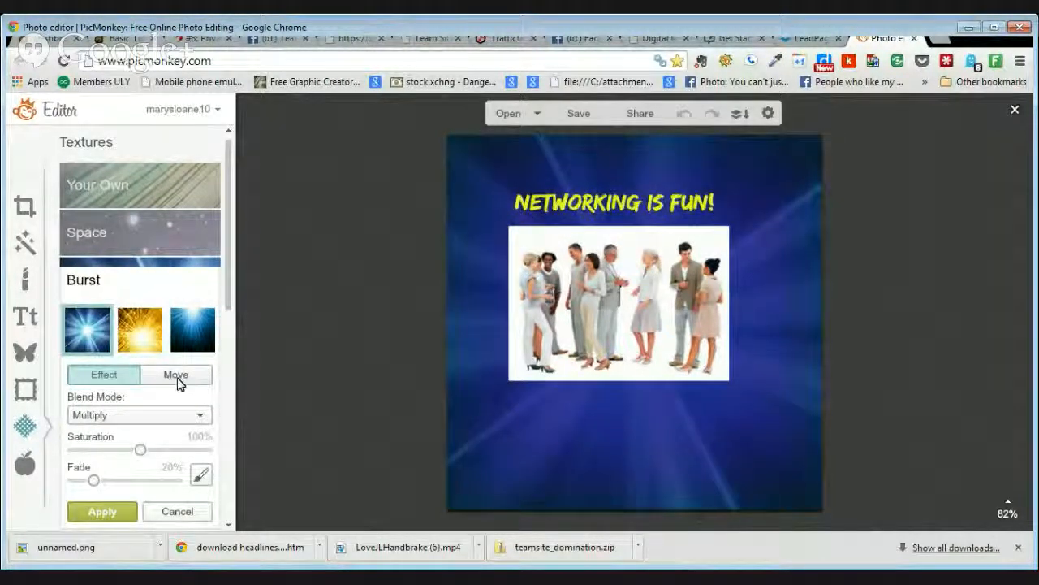
Step: Try the dark-blue burst with higher saturation and 0% fade, then discard the texture
{"action": "left_click", "coordinate": [194, 330]}
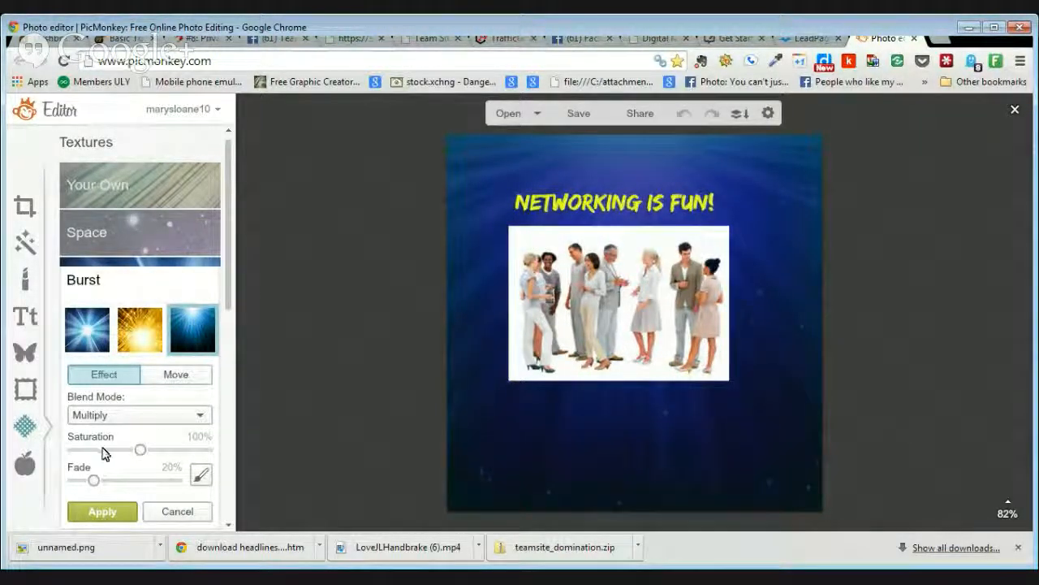
{"action": "left_click_drag", "start_coordinate": [141, 450], "coordinate": [165, 450]}
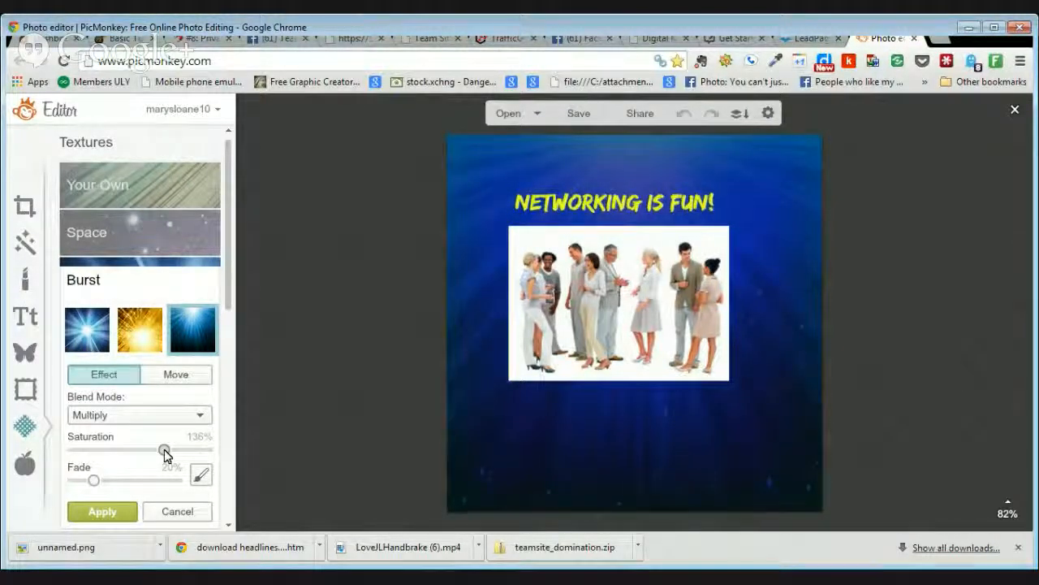
{"action": "left_click_drag", "start_coordinate": [94, 481], "coordinate": [72, 482]}
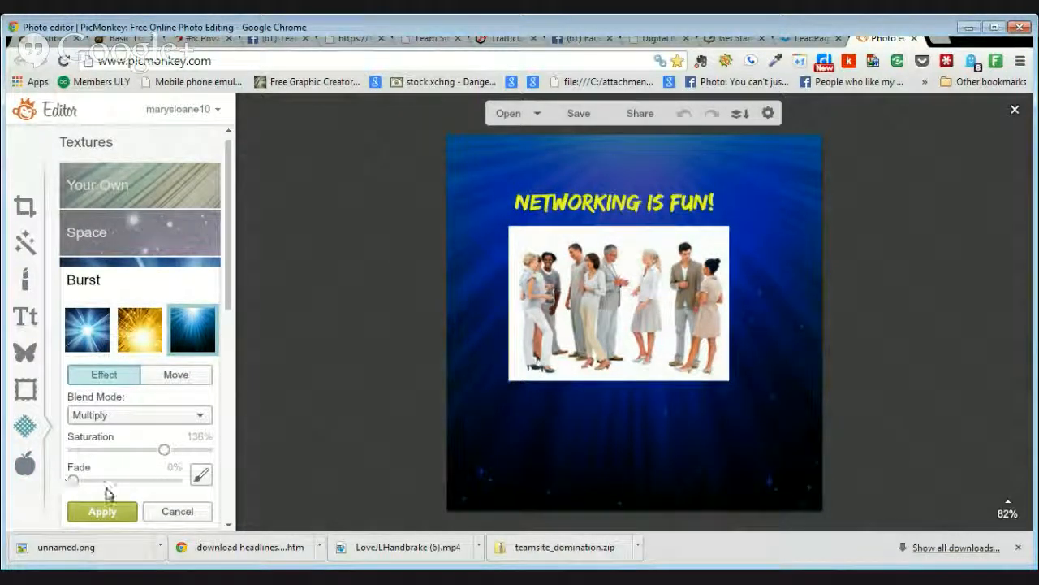
{"action": "left_click", "coordinate": [177, 511]}
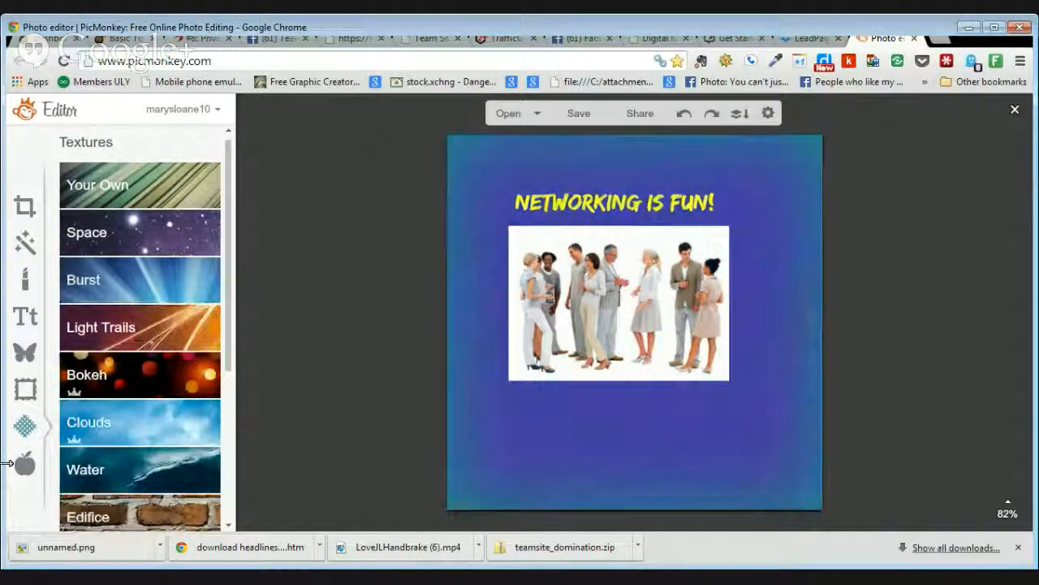
Step: Browse the seasonal themes list, including Vampires, Witches, Santa Land and Sweethearts
{"action": "left_click", "coordinate": [25, 467]}
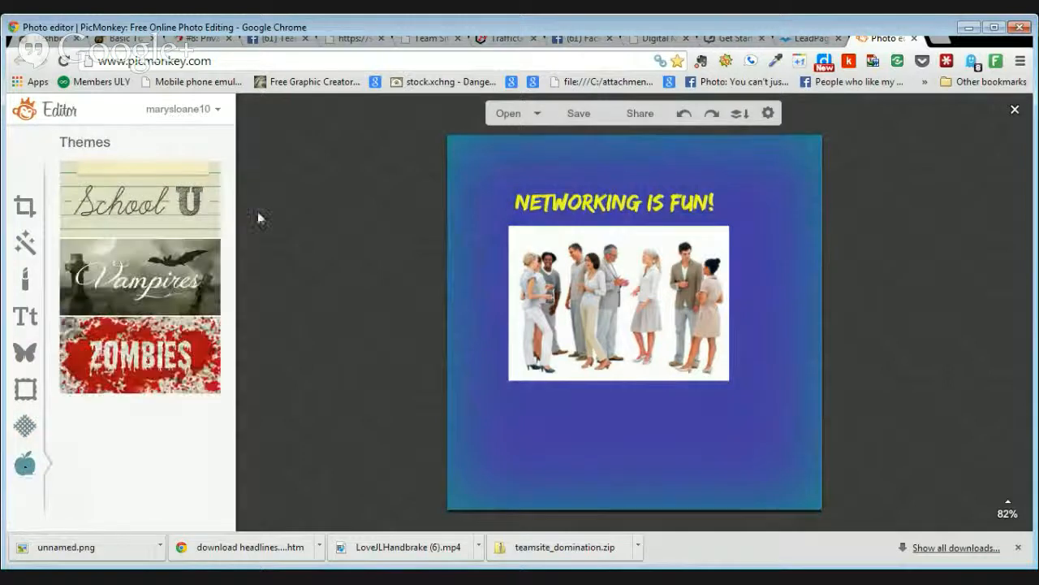
{"action": "left_click_drag", "start_coordinate": [229, 205], "coordinate": [229, 224]}
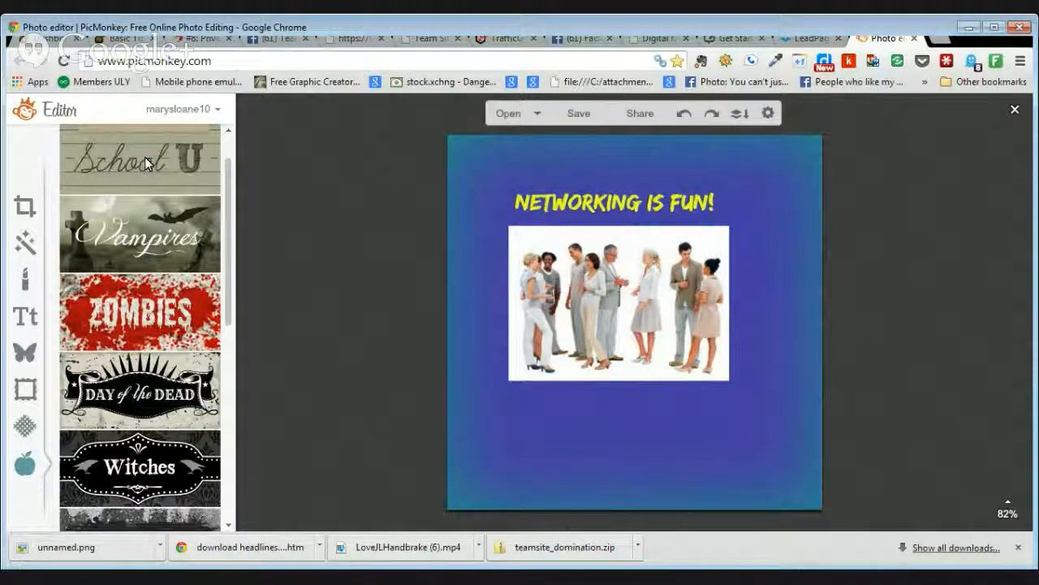
{"action": "left_click_drag", "start_coordinate": [228, 184], "coordinate": [239, 409]}
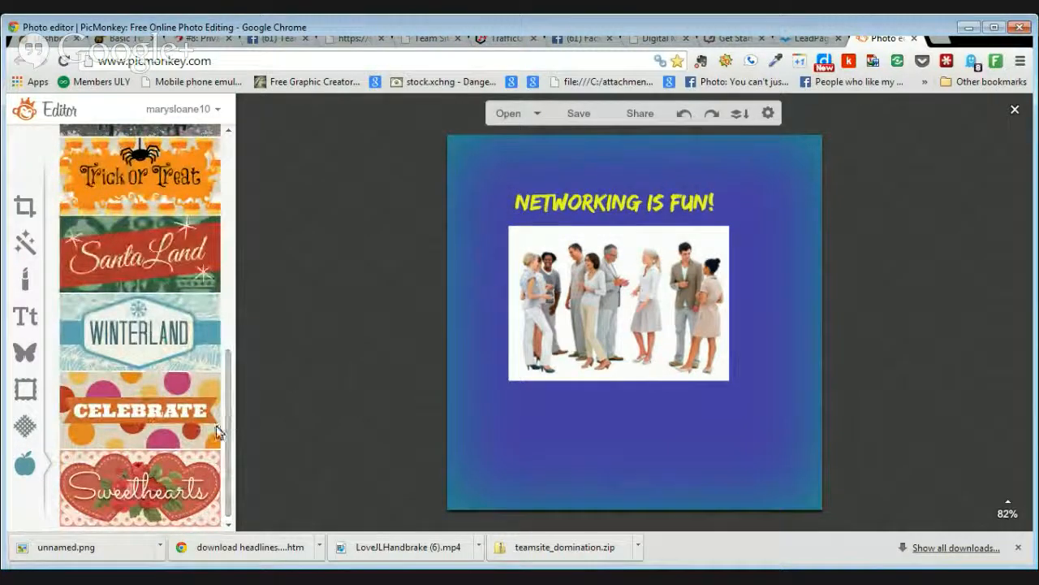
{"action": "mouse_move", "coordinate": [226, 398]}
{"action": "left_mouse_down"}
{"action": "mouse_move", "coordinate": [242, 190]}
{"action": "mouse_move", "coordinate": [236, 414]}
{"action": "left_mouse_up"}
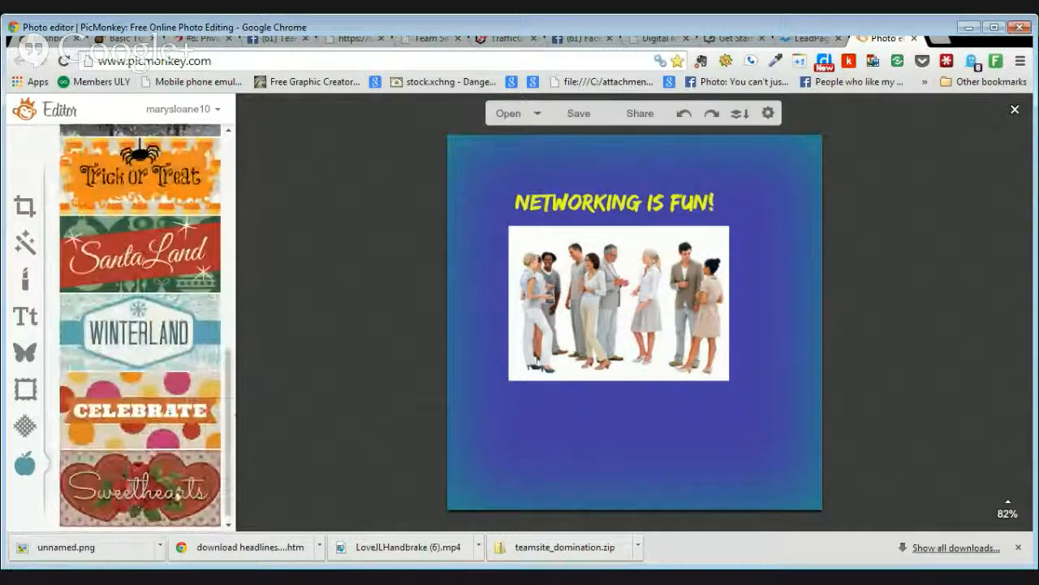